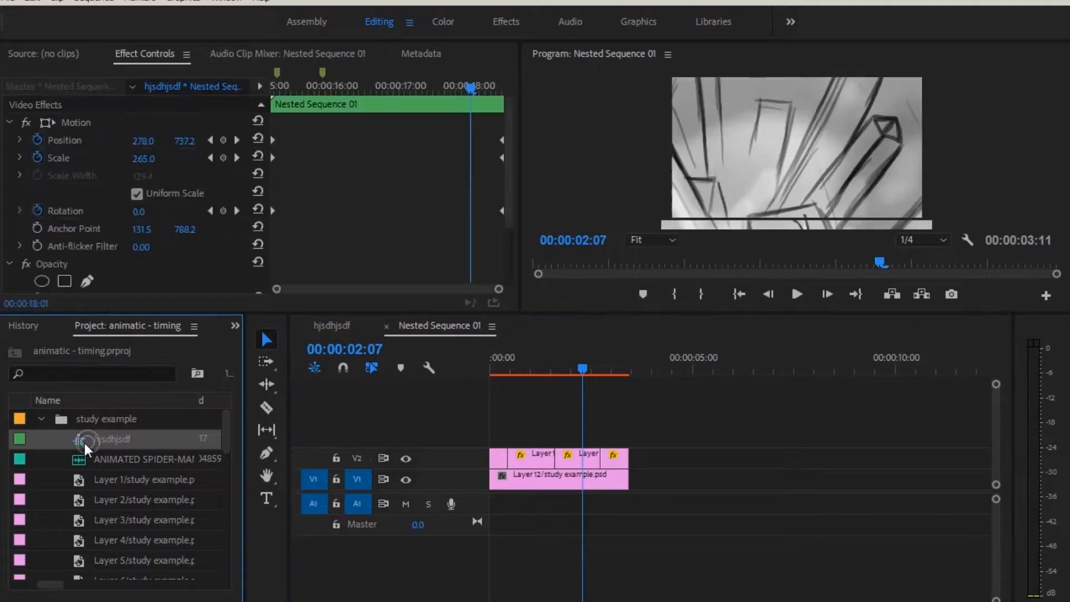
Nest the Layer 19, Layer 21 and Layer 28 clips near the end of the hjsdhjsdf timeline into a sequence named asdasd
left_click_drag(553, 365, 711, 375)
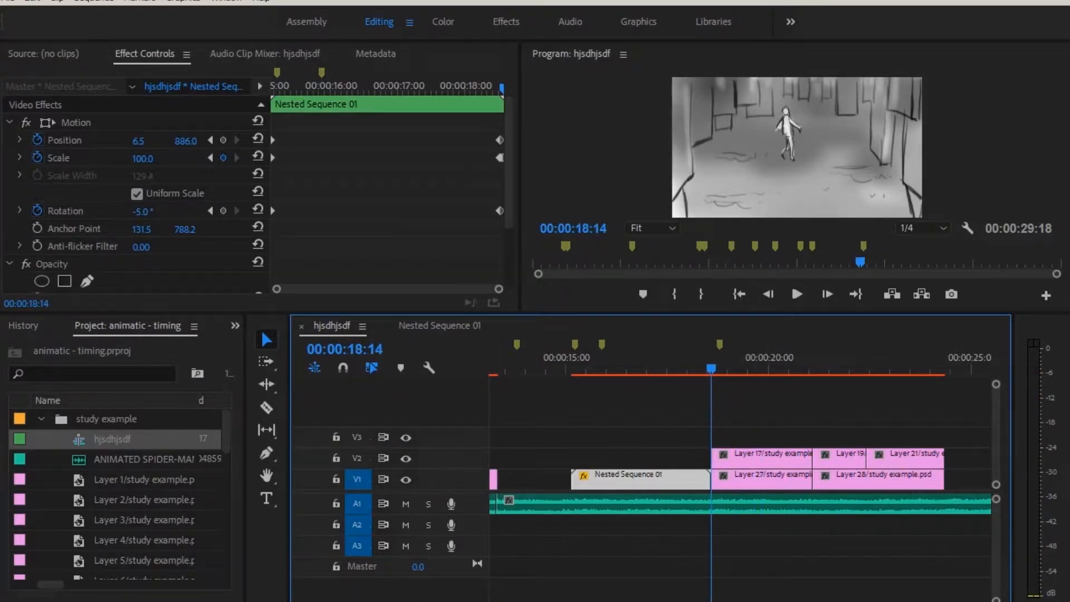
scroll(741, 474, "down", 3)
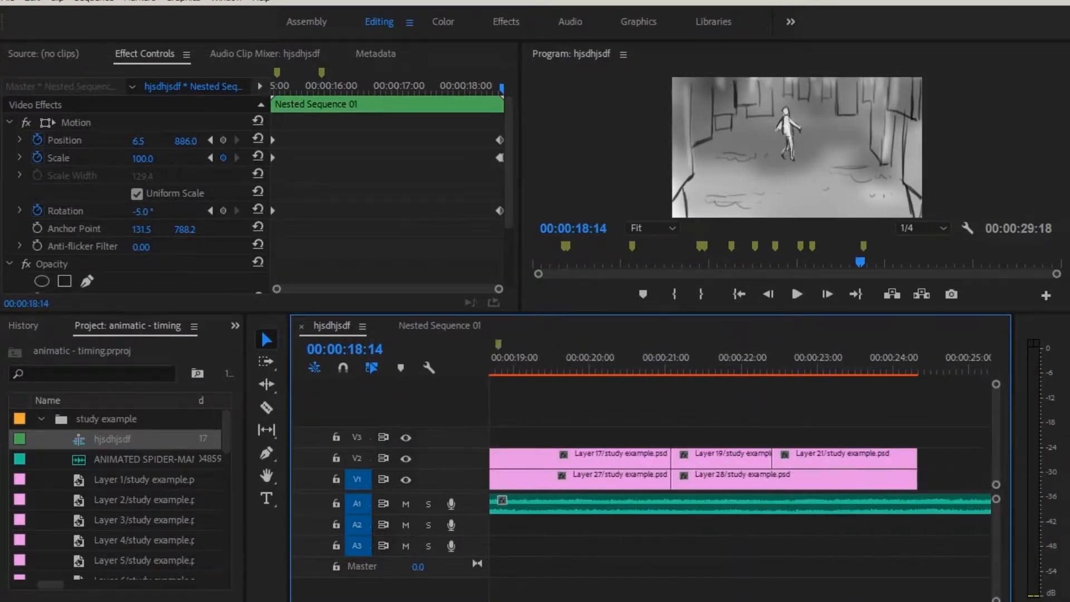
scroll(741, 474, "up", 1)
left_click_drag(735, 370, 932, 370)
left_click_drag(932, 410, 782, 490)
left_click_drag(897, 410, 780, 463)
left_click(775, 460)
right_click(774, 459)
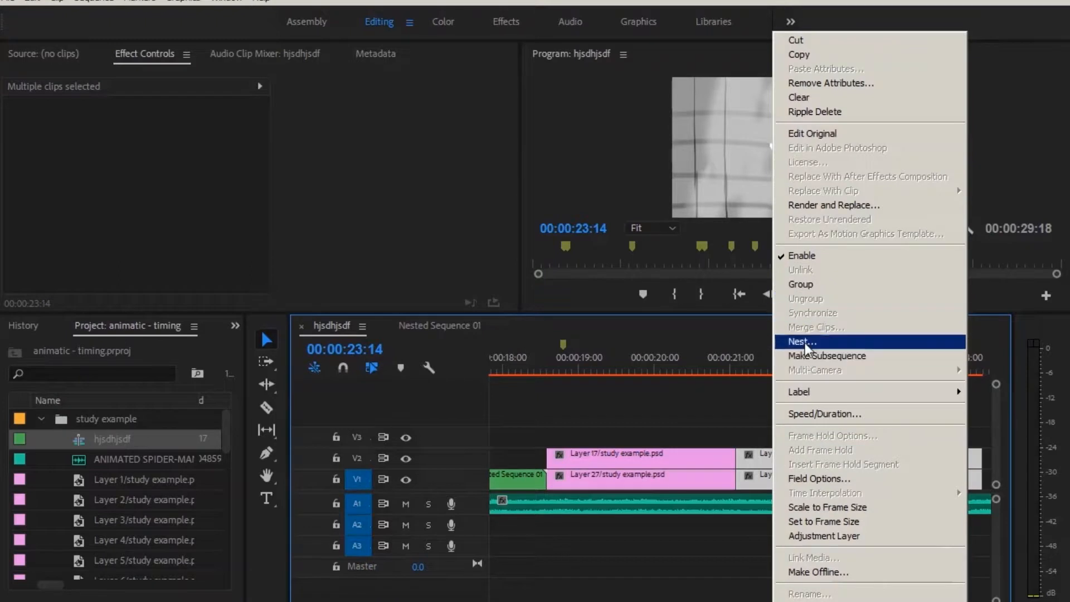
left_click(810, 342)
type("asdasd")
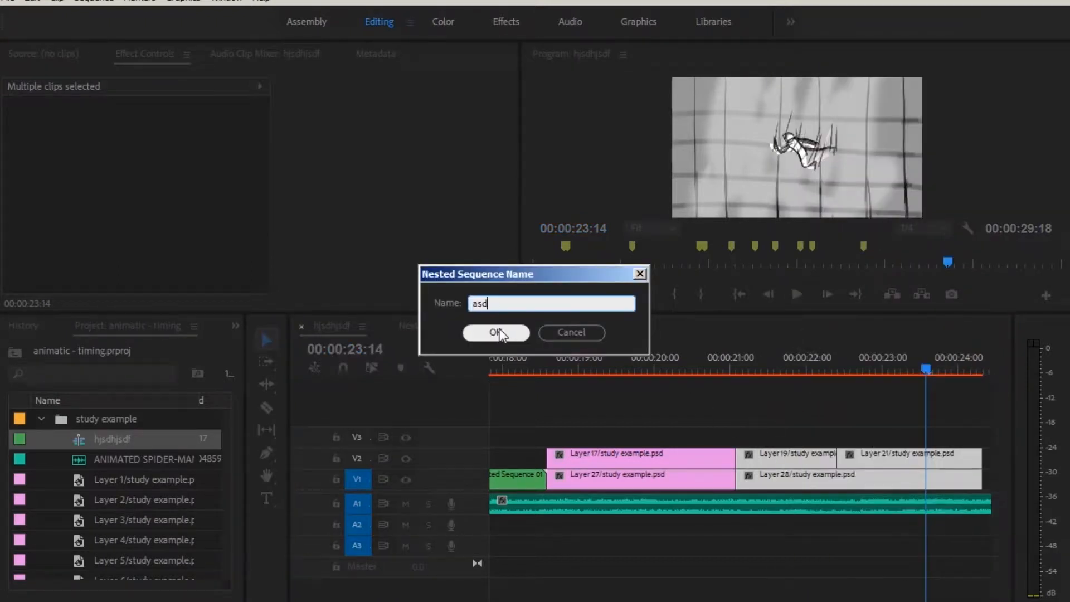
left_click(498, 334)
Open the nested sequence asdasd and fit its clips in the timeline, with the playhead at the start
left_click(737, 366)
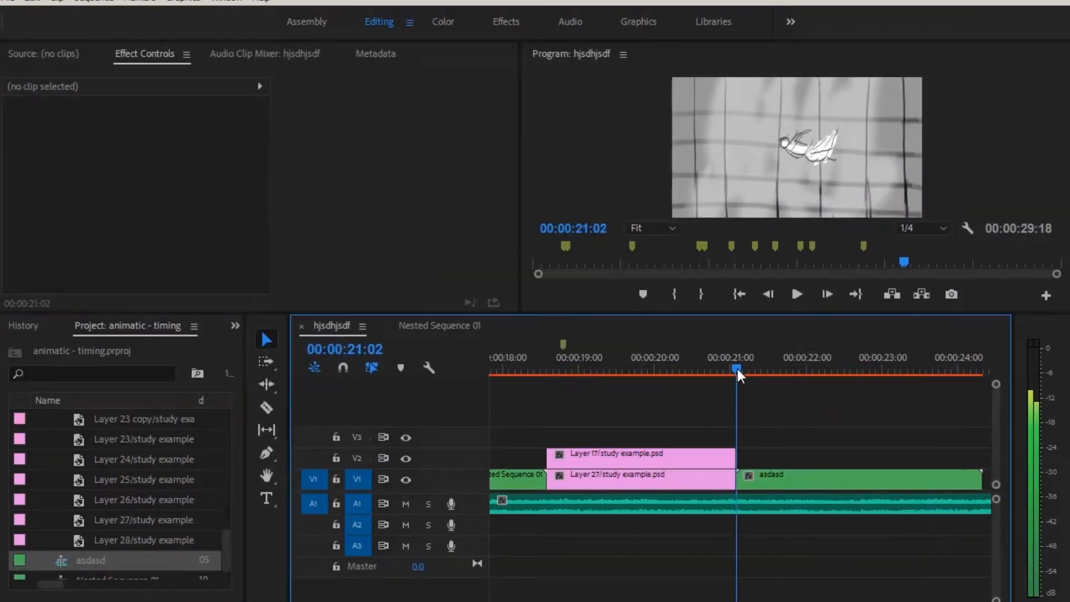
left_click(759, 477)
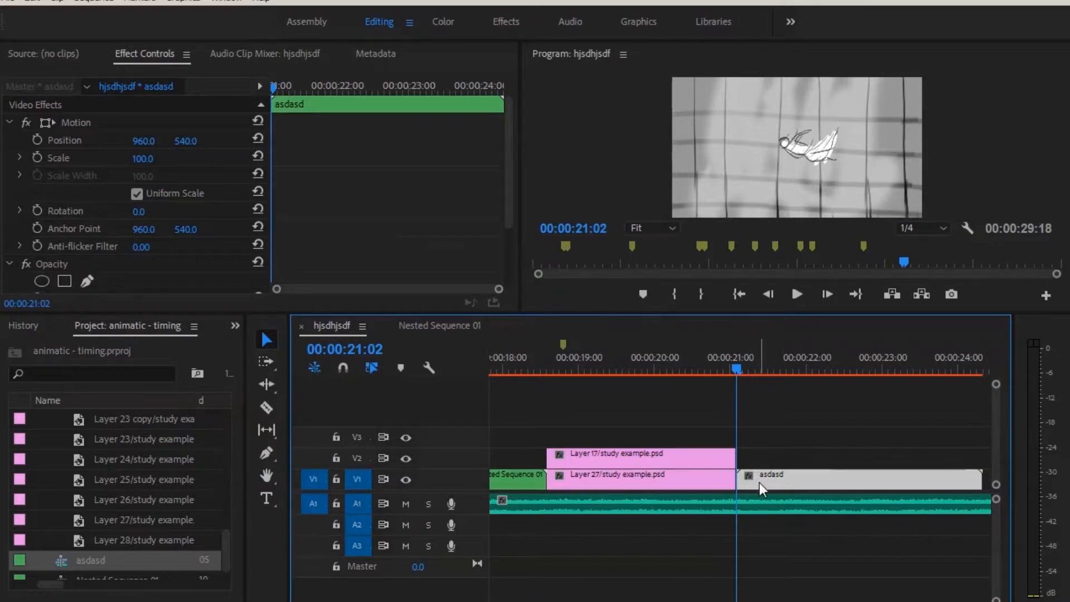
double_click(759, 483)
left_click(519, 371)
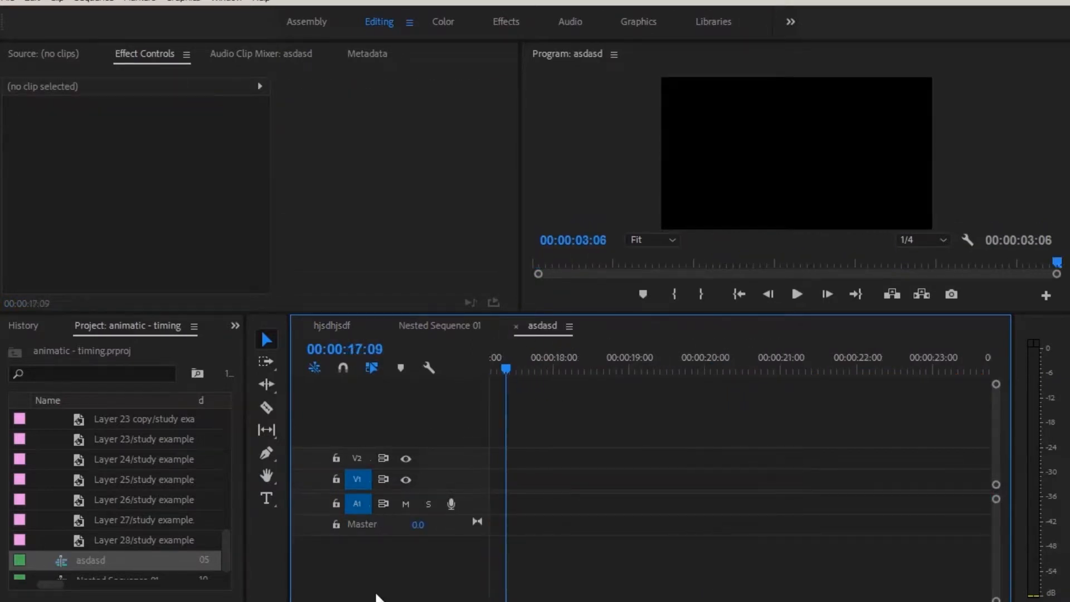
key("backslash")
key("Home")
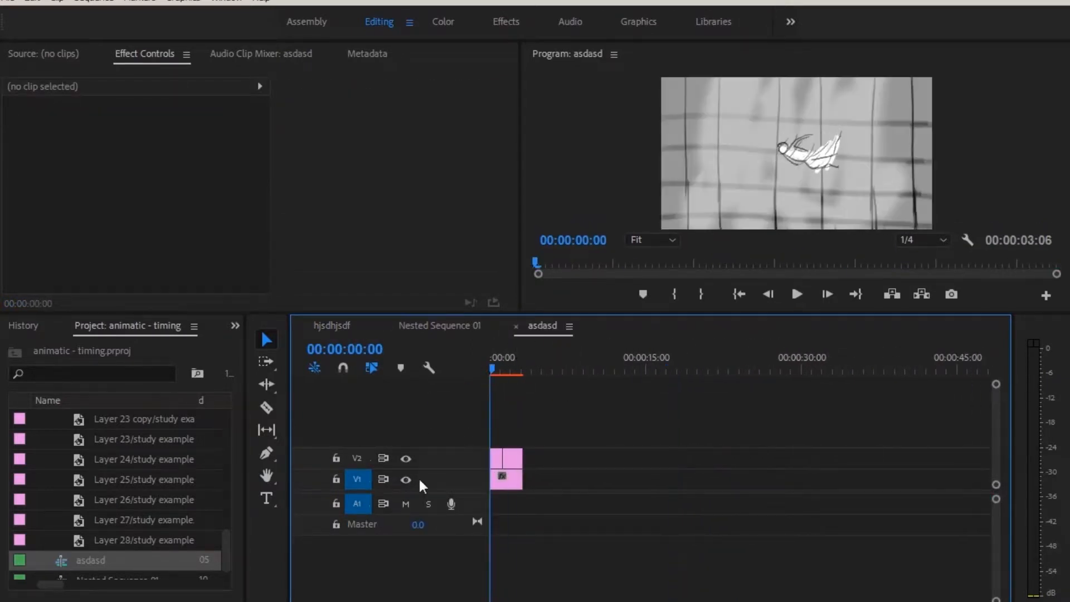
key("backslash")
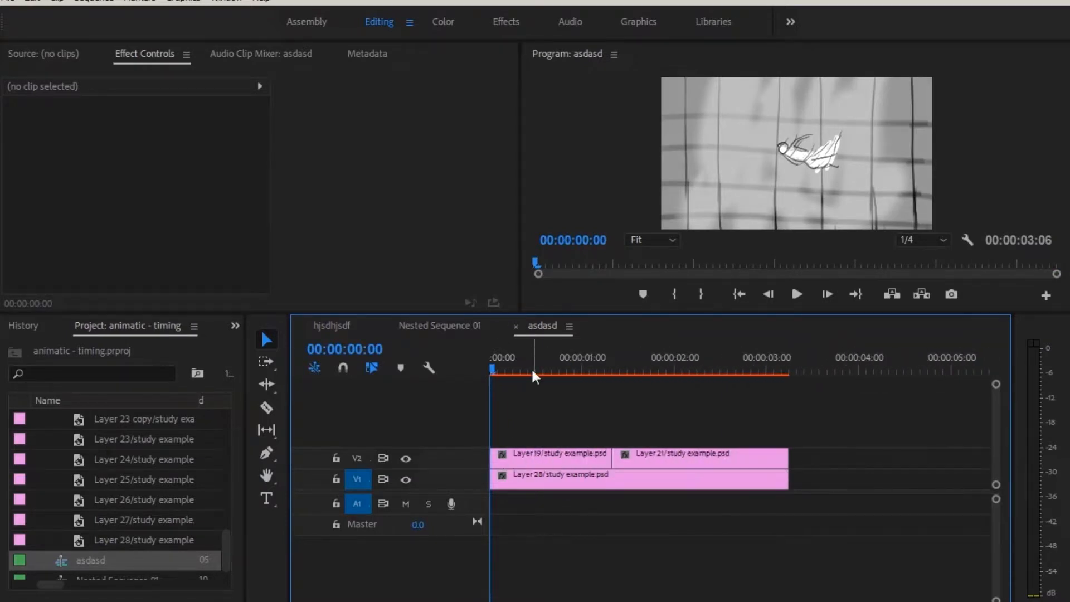
left_click(556, 370)
left_click_drag(557, 369, 491, 429)
Move the anchor point of the Layer 19 clip onto the falling figure, at about 1007.7, 554.9
left_click(529, 480)
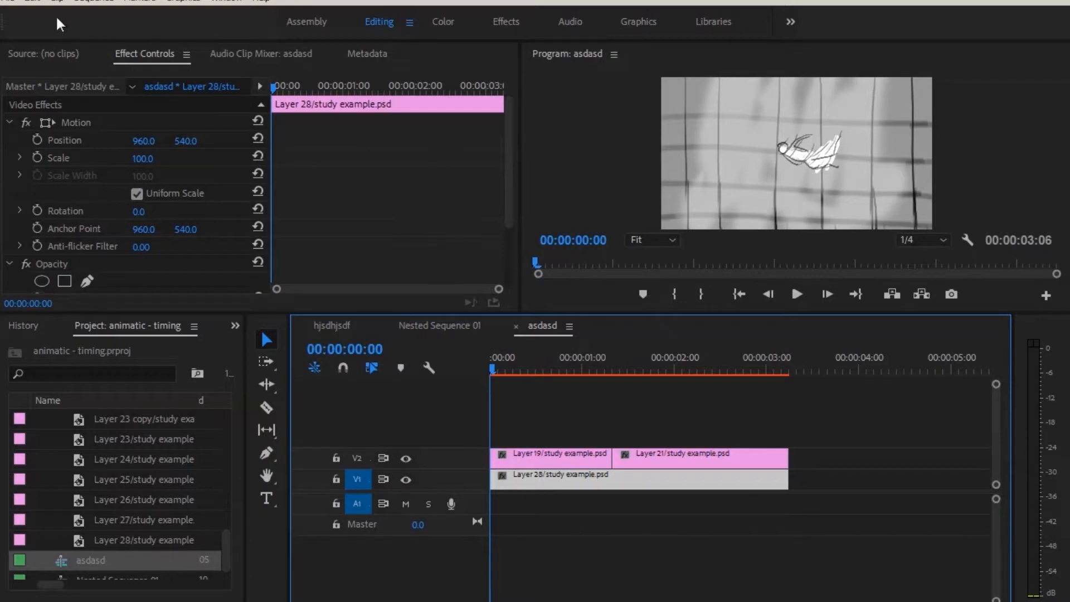
left_click(786, 157)
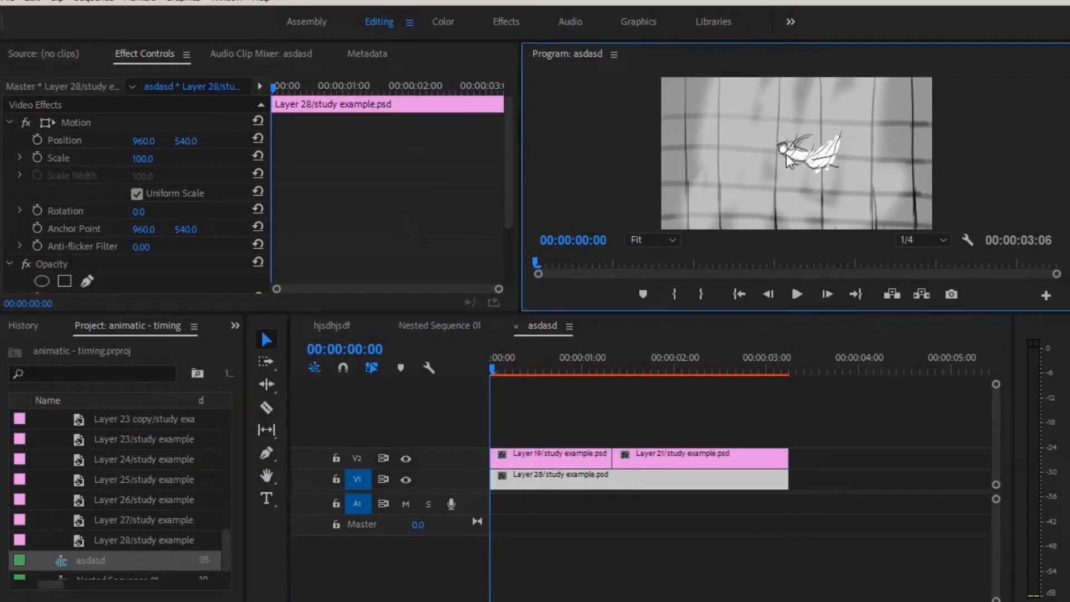
left_click(549, 461)
left_click(66, 156)
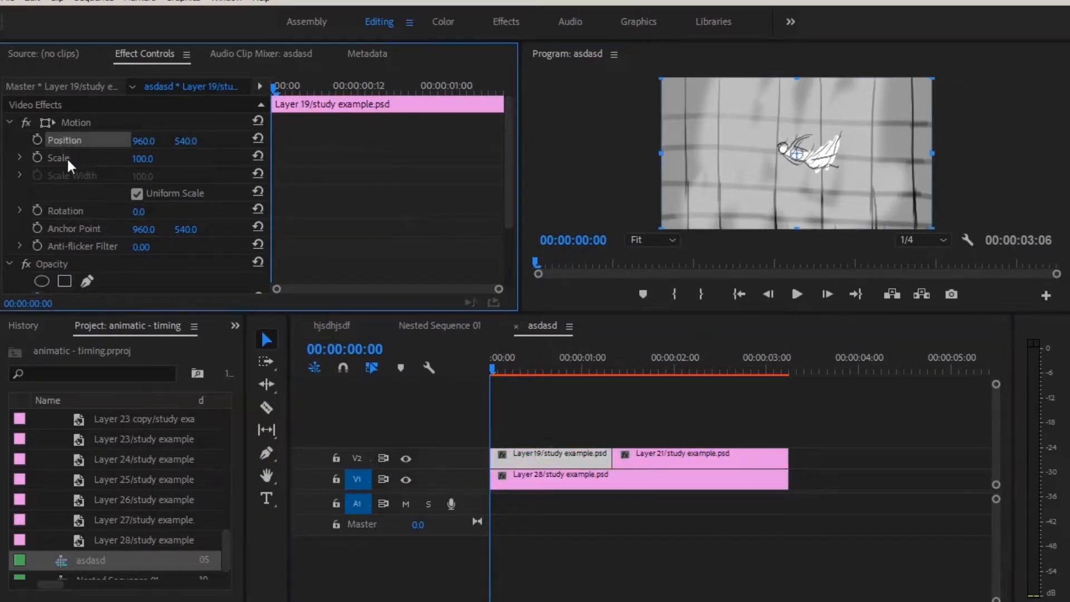
left_click_drag(795, 154, 800, 160)
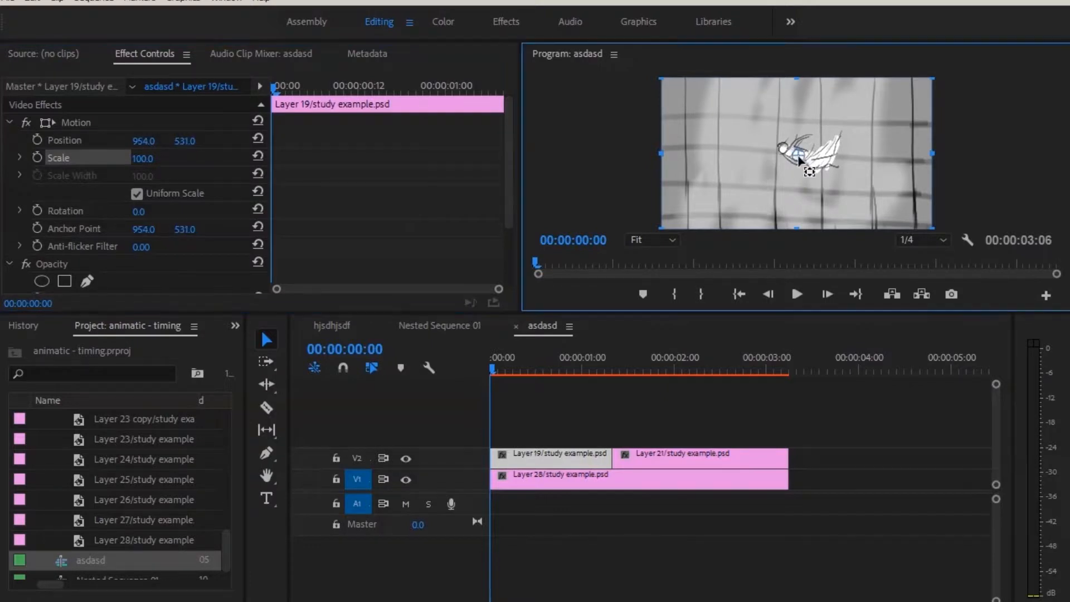
Select the Layer 21 clip at 00:00:01:15 and activate its Motion handles in the program preview
left_click(640, 363)
double_click(641, 460)
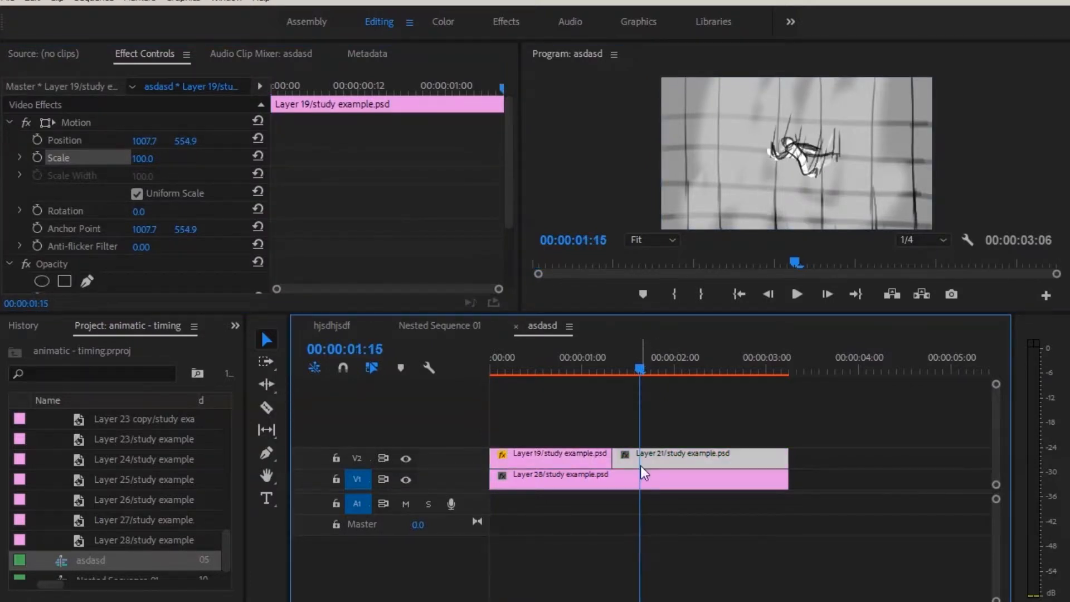
left_click(275, 55)
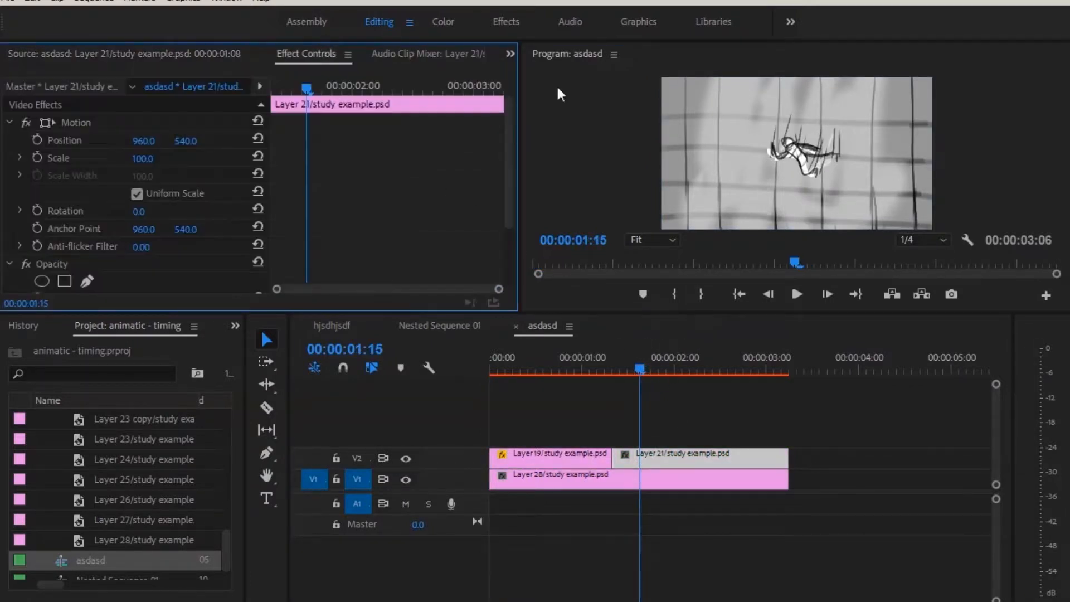
left_click(814, 173)
left_click(111, 125)
left_click(800, 153)
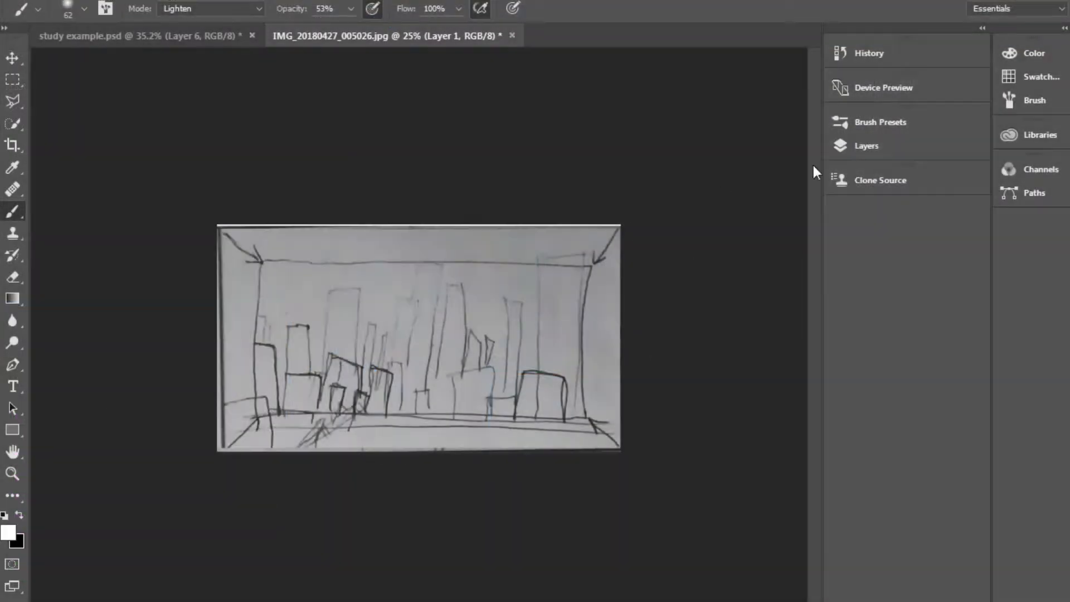
In Photoshop, hide Groups 3 to 6 of study example.psd one after another to review the storyboard frames beneath
left_click(833, 148)
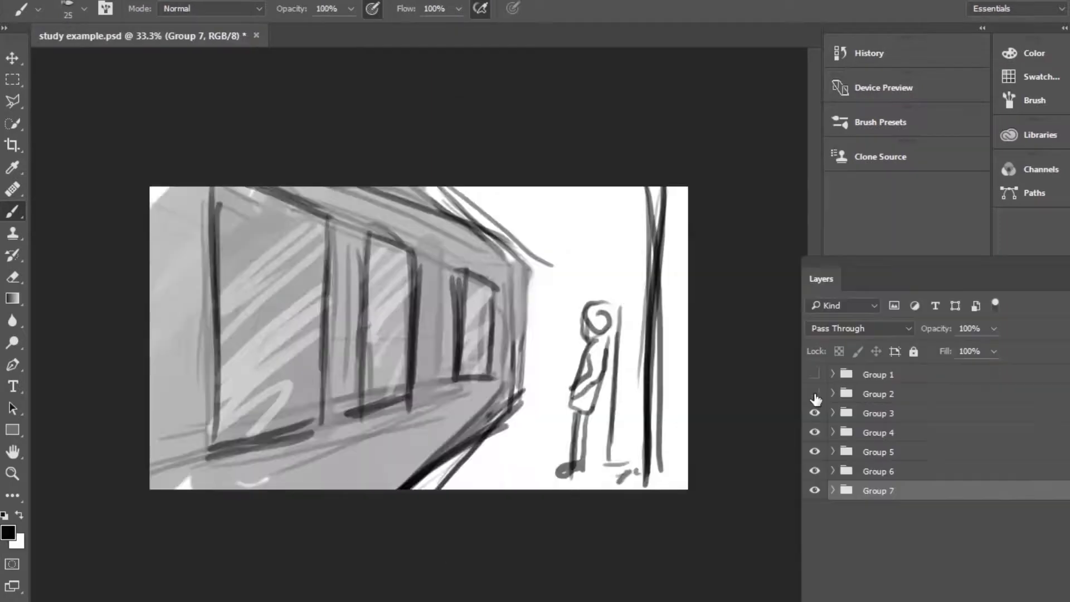
left_click(815, 413)
left_click(815, 433)
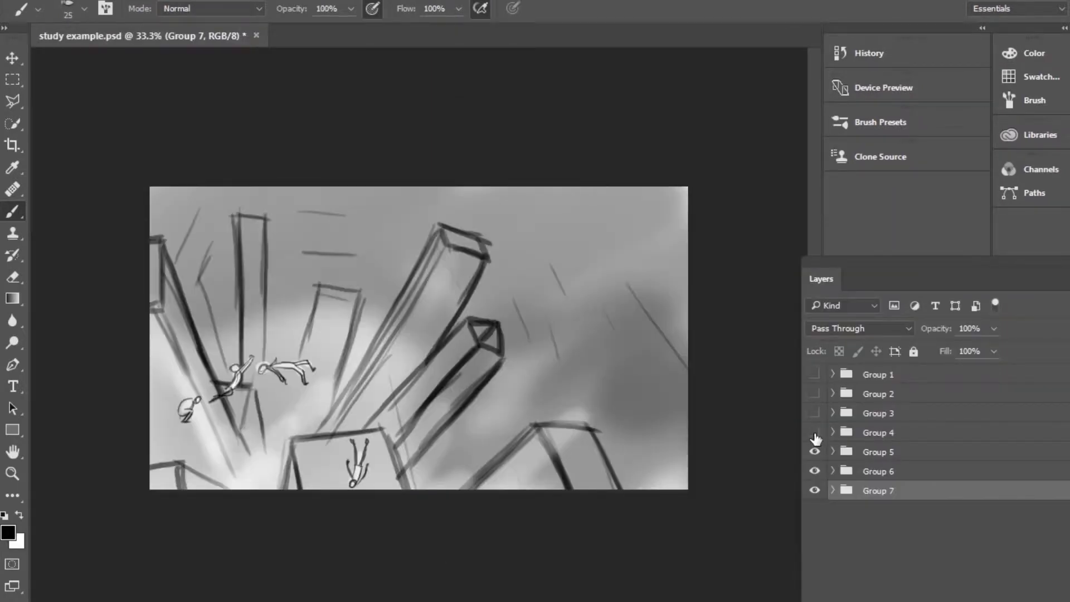
left_click(814, 451)
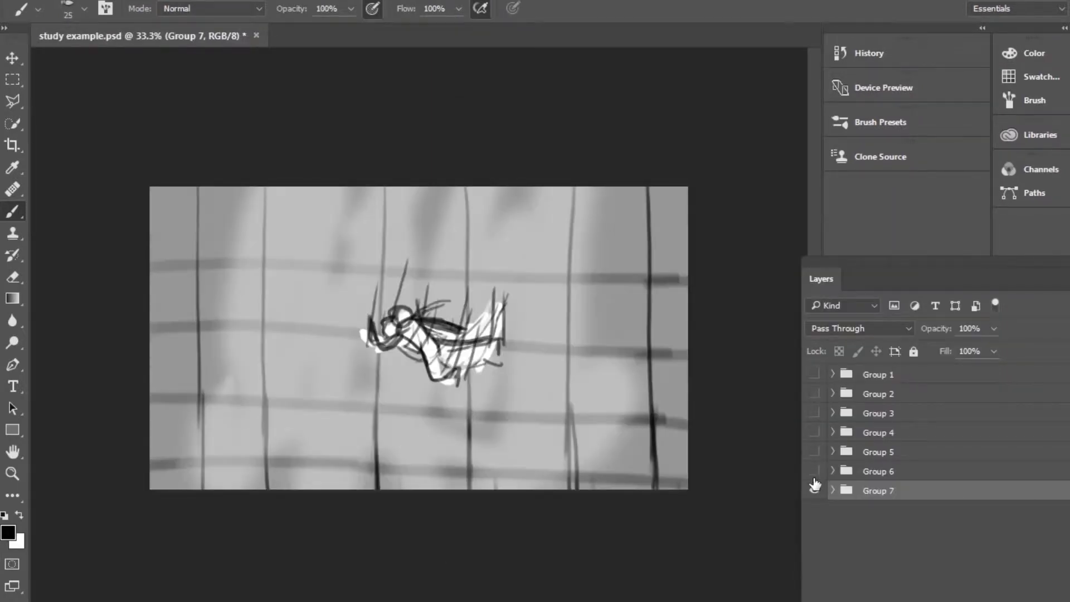
left_click(814, 475)
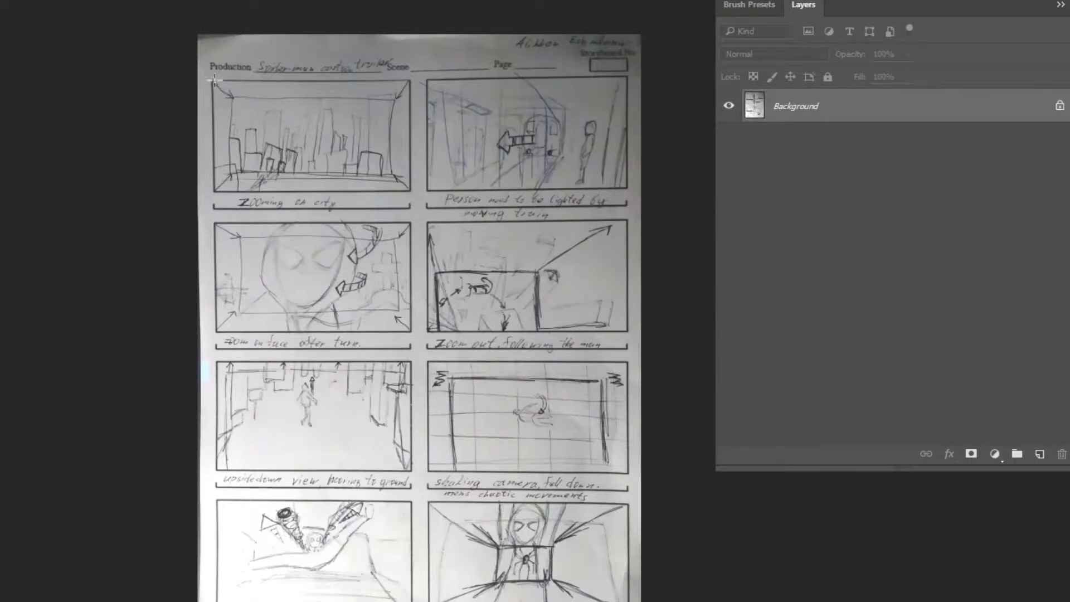
Select the scanned storyboard page and try raising its contrast with Levels, using a black input level of 41 and a lower white level
left_click_drag(202, 57, 641, 601)
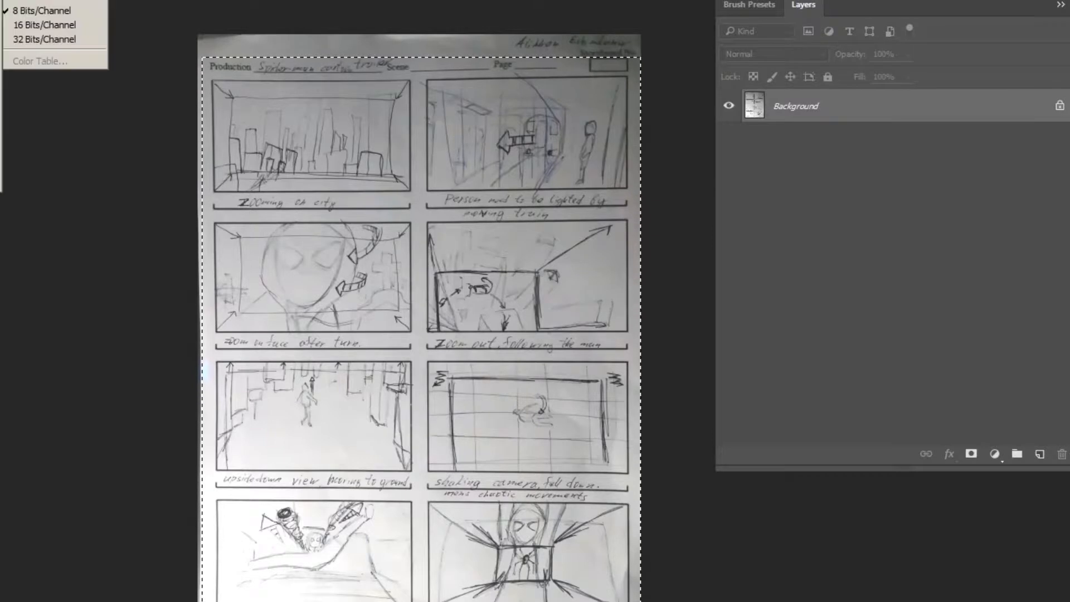
mouse_move(1, 3)
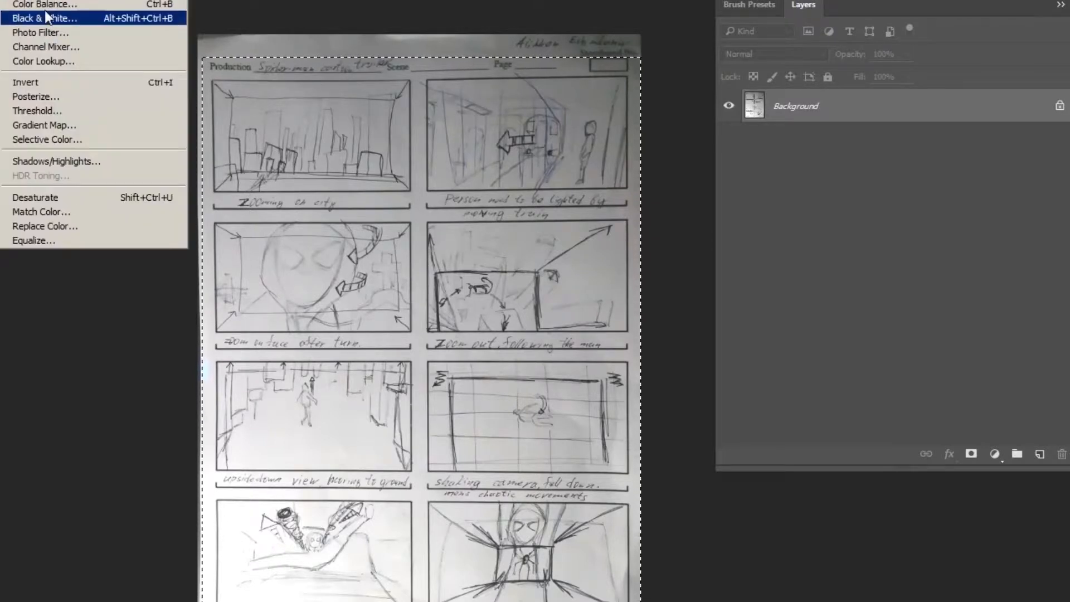
key("ctrl+l")
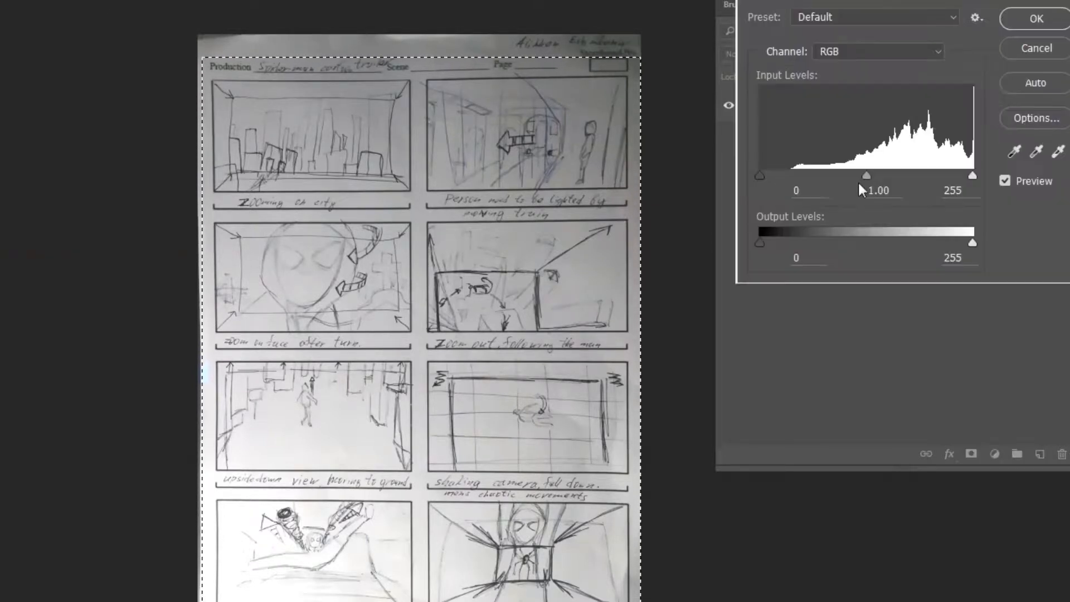
left_click_drag(864, 176, 835, 176)
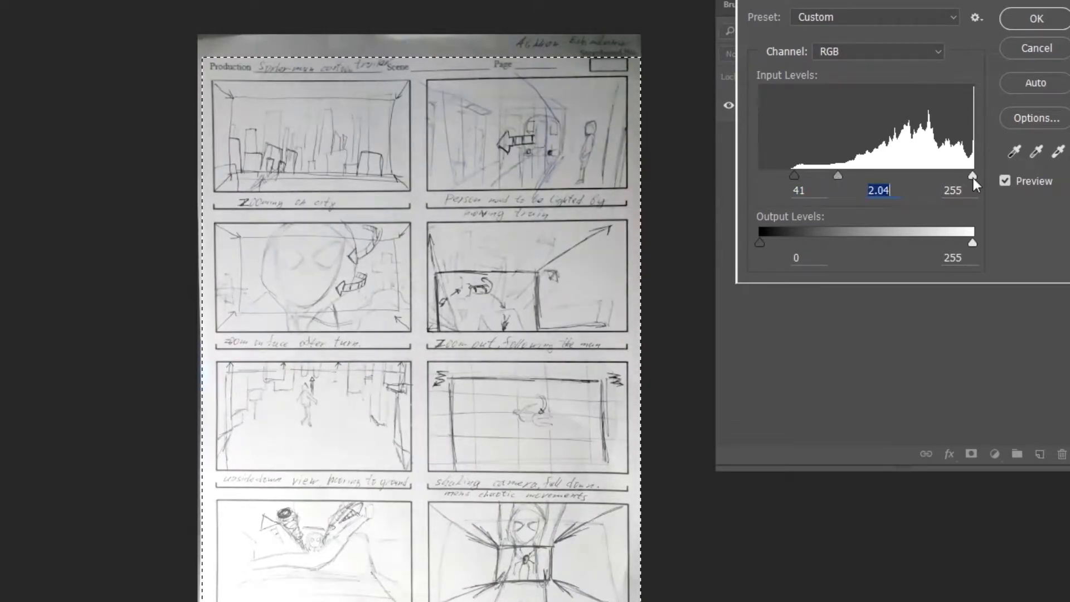
left_click_drag(973, 176, 945, 176)
left_click_drag(837, 177, 844, 177)
left_click(1011, 23)
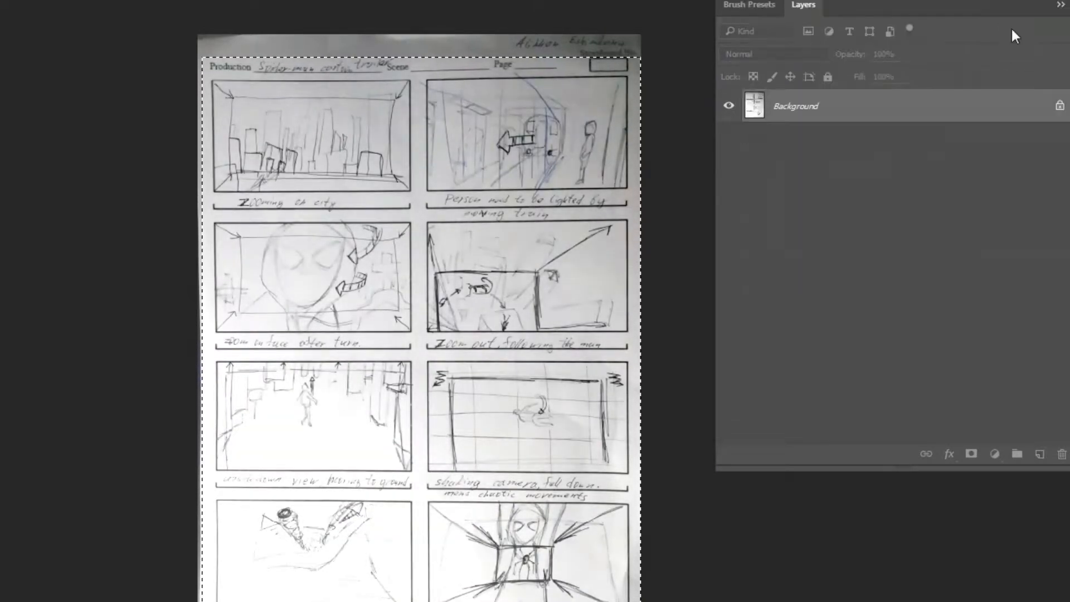
Try to cut the first storyboard frame out of the Background onto its own layer with Layer Via Cut
left_click(569, 25)
left_click_drag(210, 81, 411, 191)
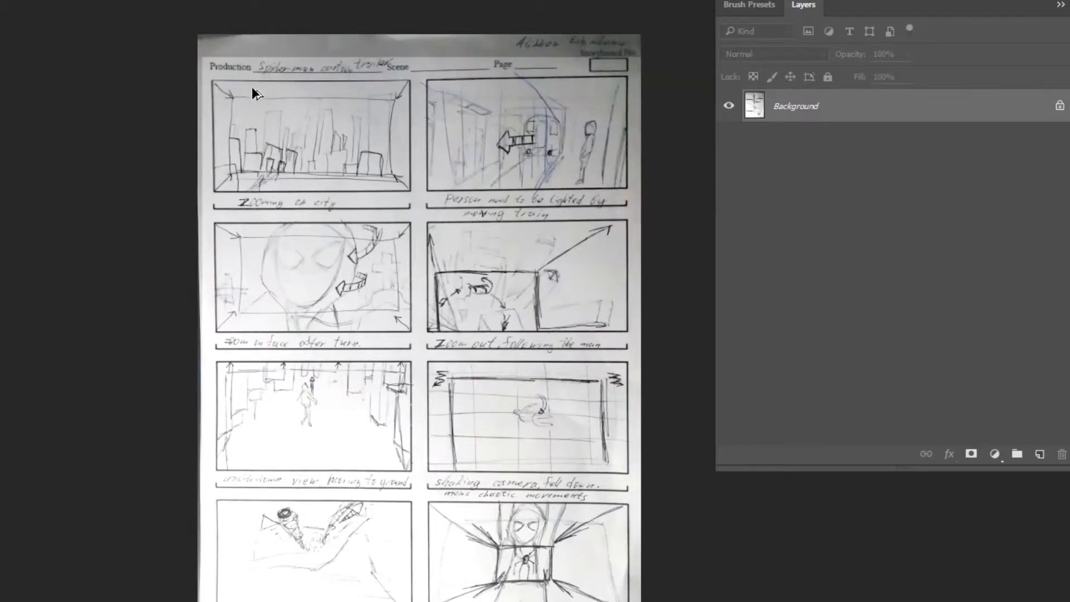
left_click(72, 38)
left_click_drag(213, 80, 411, 191)
right_click(281, 132)
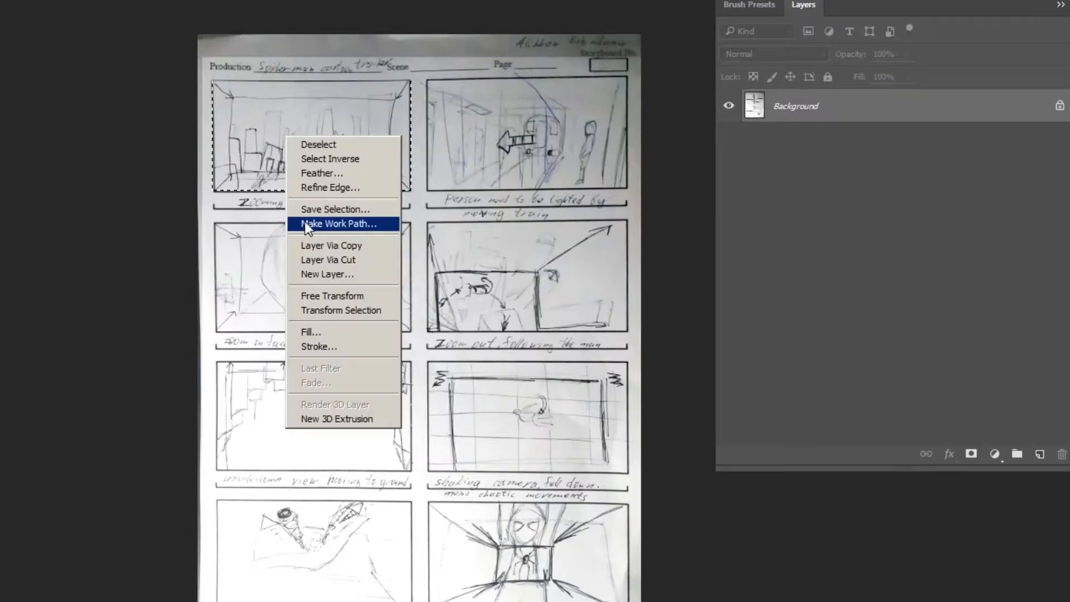
left_click(343, 260)
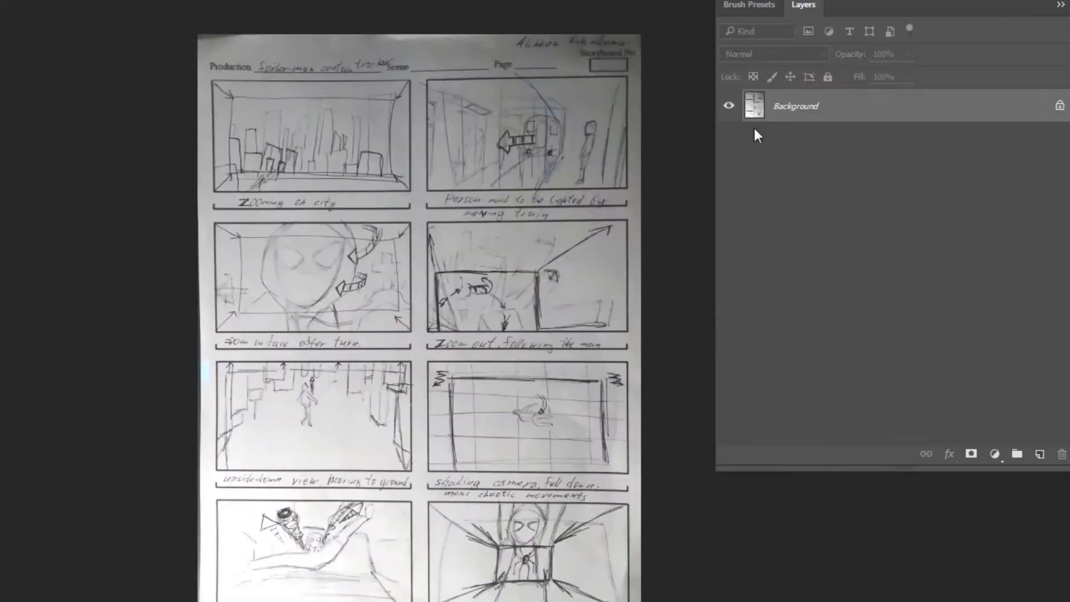
Cut the two storyboard frames of the first row out of the Background onto separate layers
left_click_drag(212, 80, 410, 190)
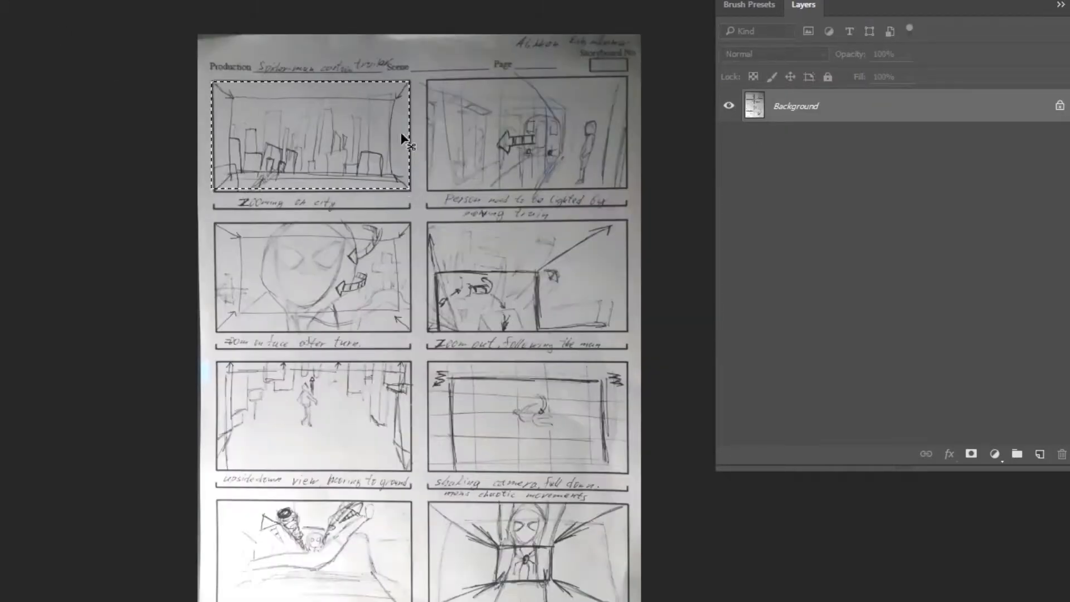
key("ctrl+j")
left_click(747, 140)
left_click_drag(428, 78, 627, 190)
key("ctrl+j")
Delete the Background layer with the remaining storyboard page
left_click(769, 172)
left_click(1062, 455)
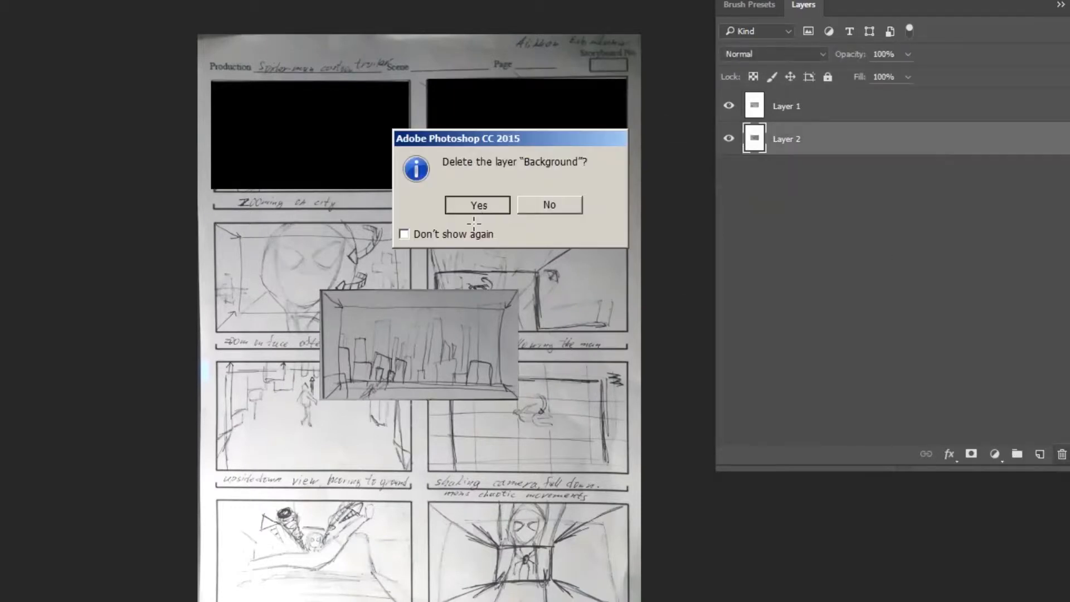
left_click(476, 203)
Select both Layer 1 and Layer 2 and place a selection around the whole canvas
left_click(795, 114)
left_click(795, 141, "shift")
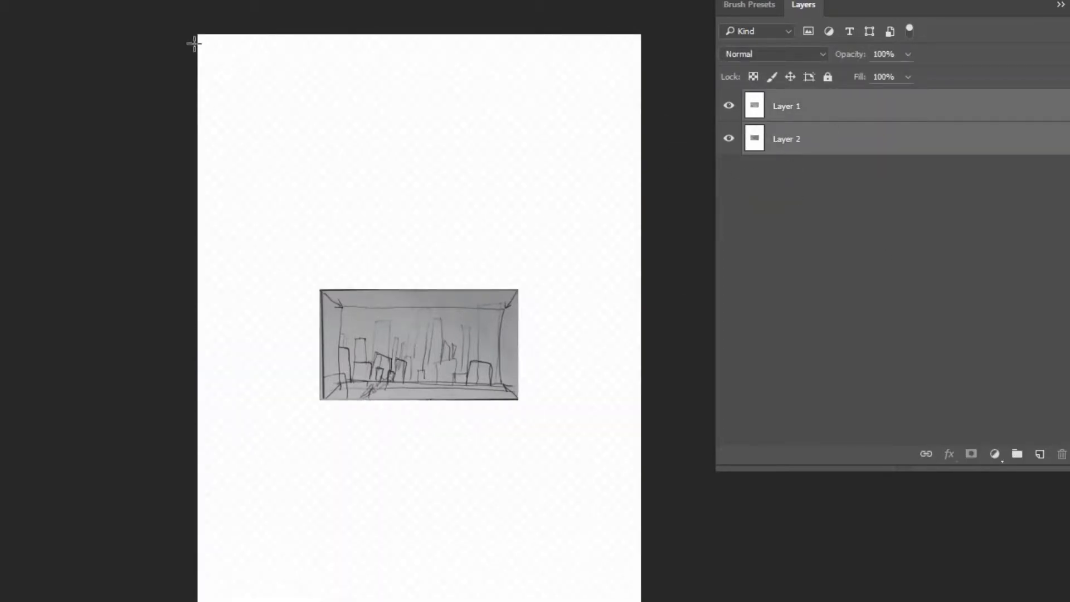
key("ctrl+a")
key("ctrl+alt+c")
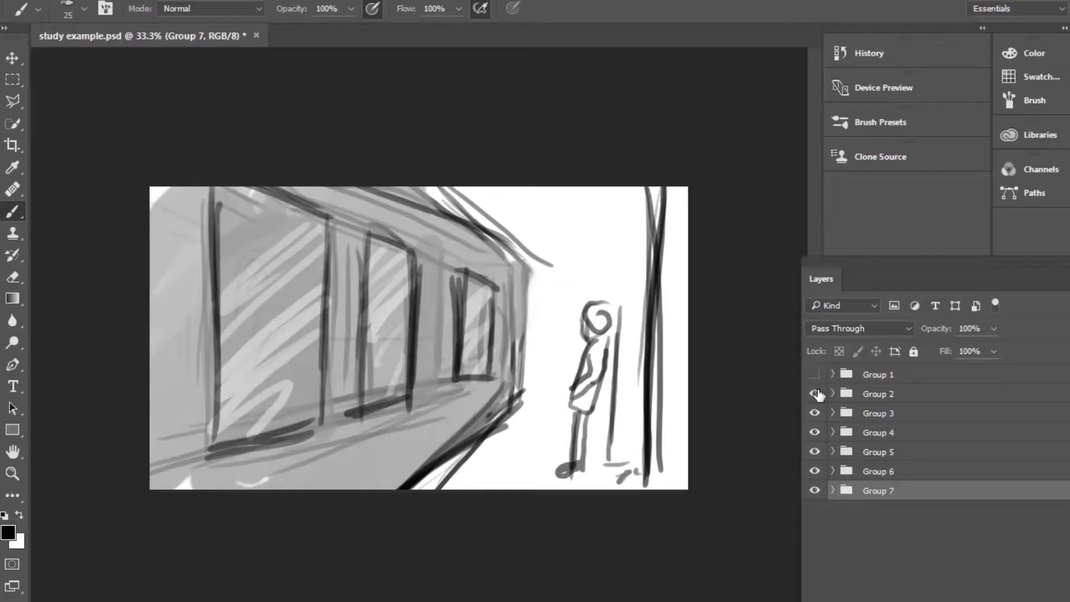
Hide Groups 2 to 6 in study example.psd in turn to go through the redrawn storyboard frames
left_click(814, 412)
left_click(814, 413)
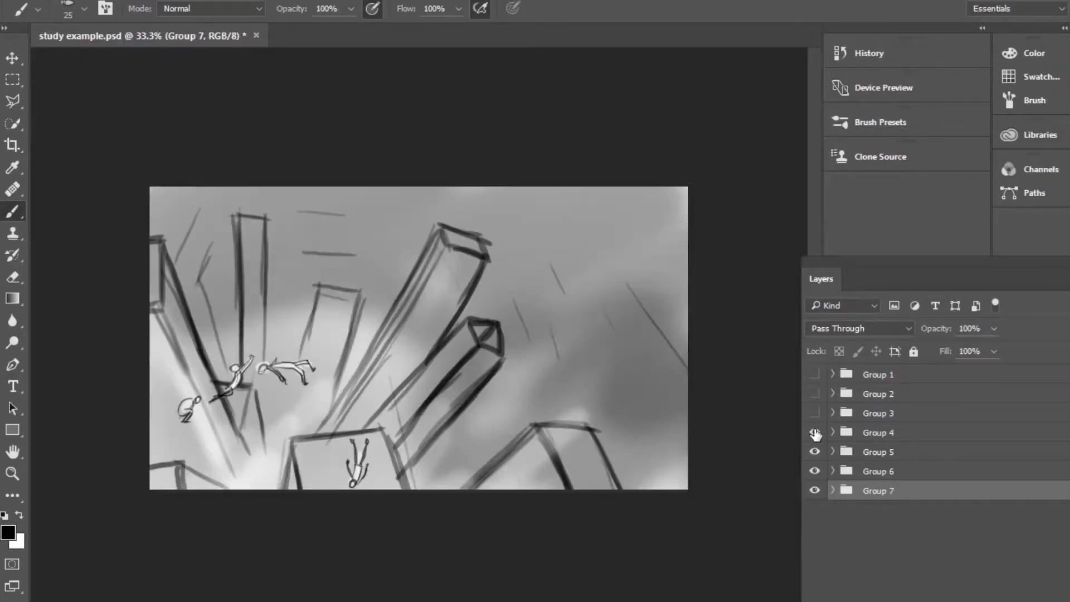
left_click(814, 433)
left_click(815, 452)
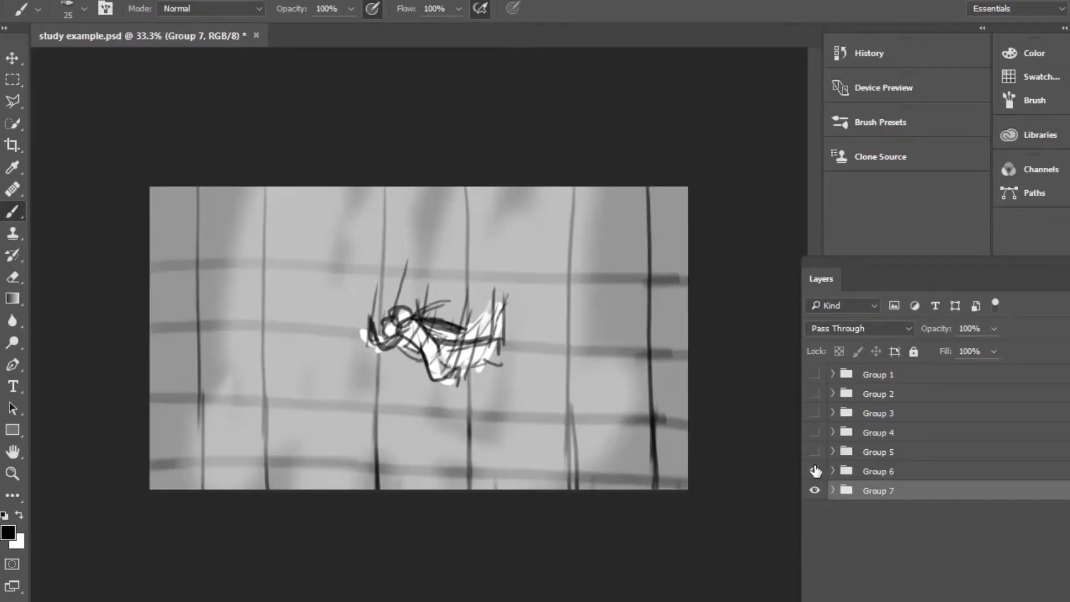
left_click(815, 471)
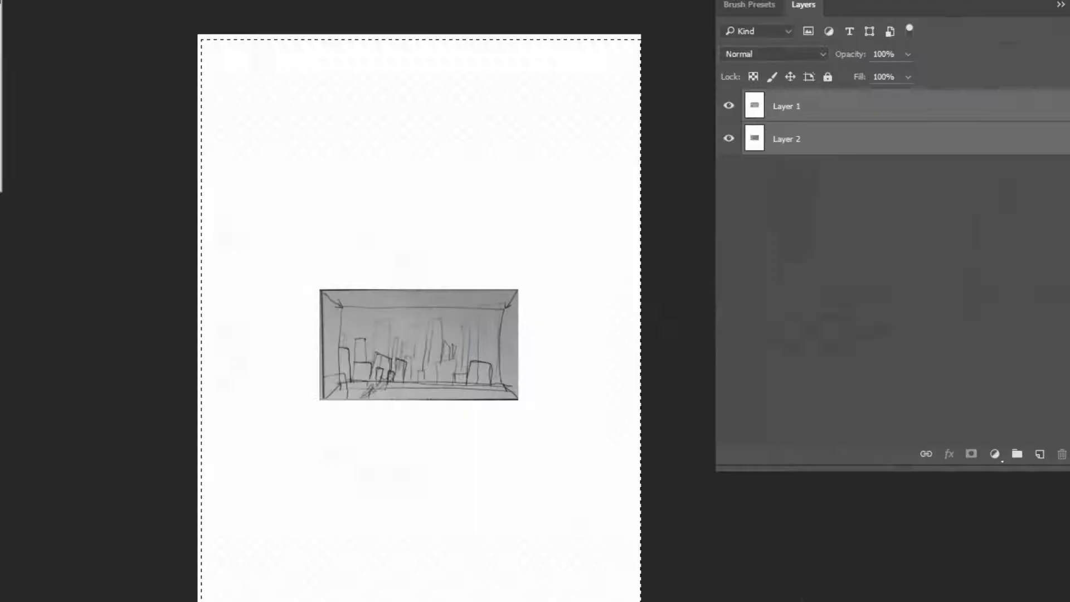
Set the canvas size to 1920 by 1080 pixels with a centred anchor, accepting the clipping
key("ctrl+alt+c")
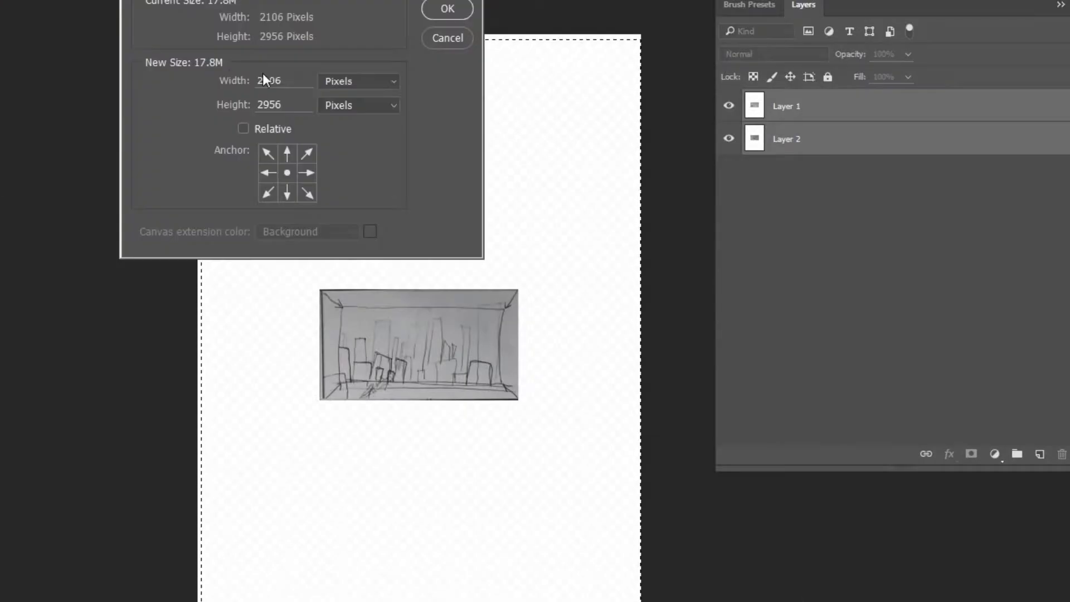
type("1920")
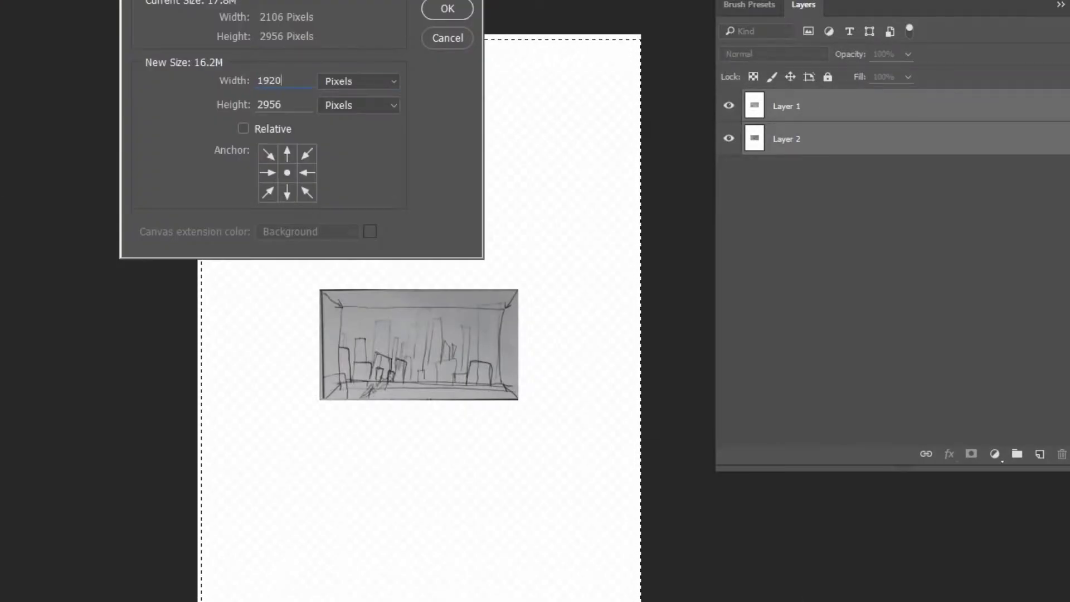
key("Tab")
key("Tab")
type("1080")
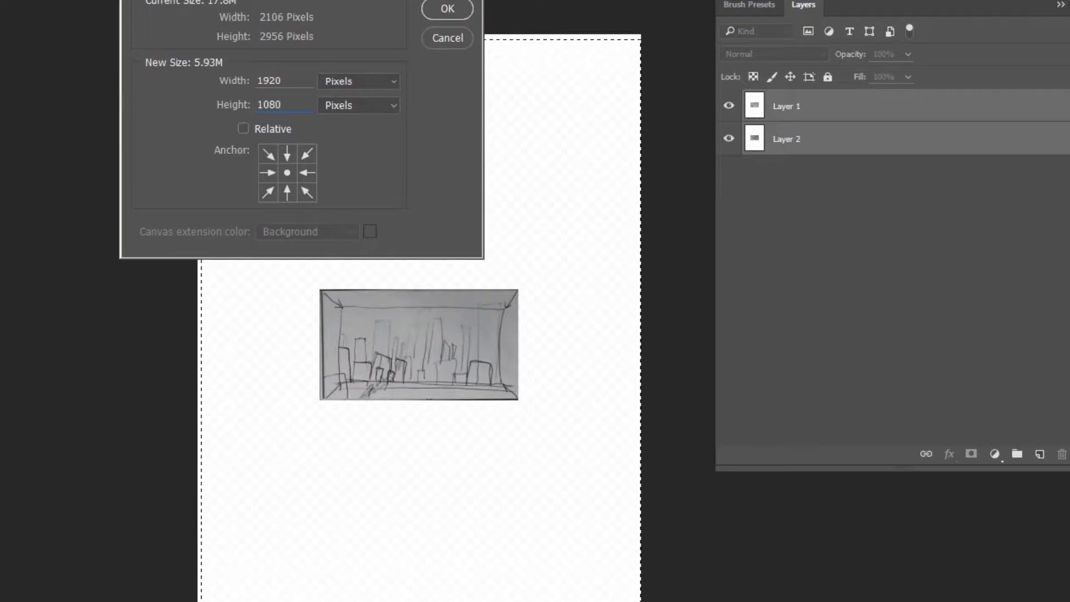
left_click(446, 9)
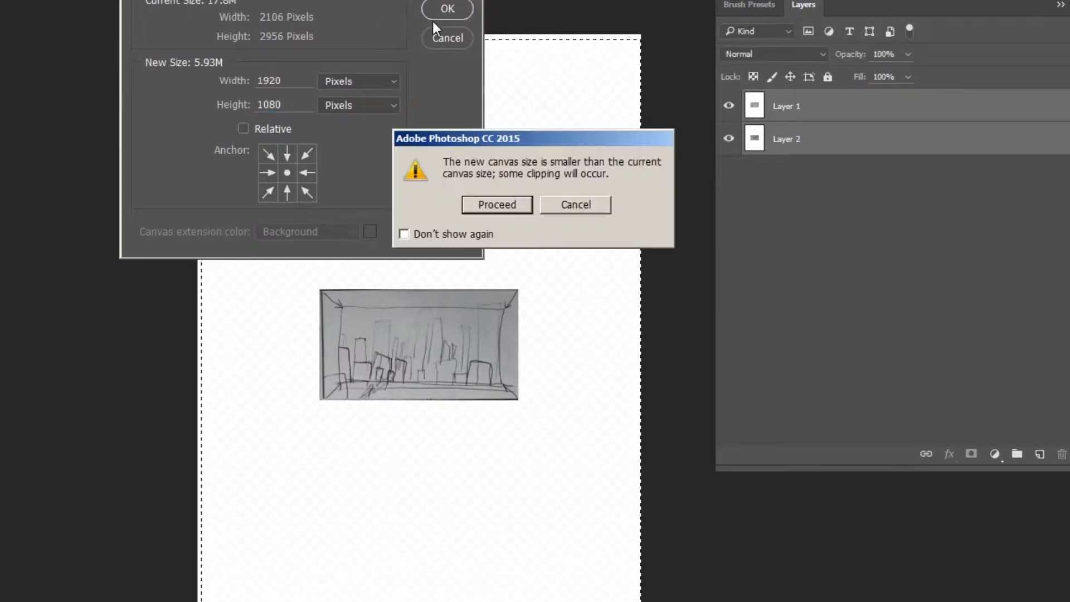
left_click(519, 215)
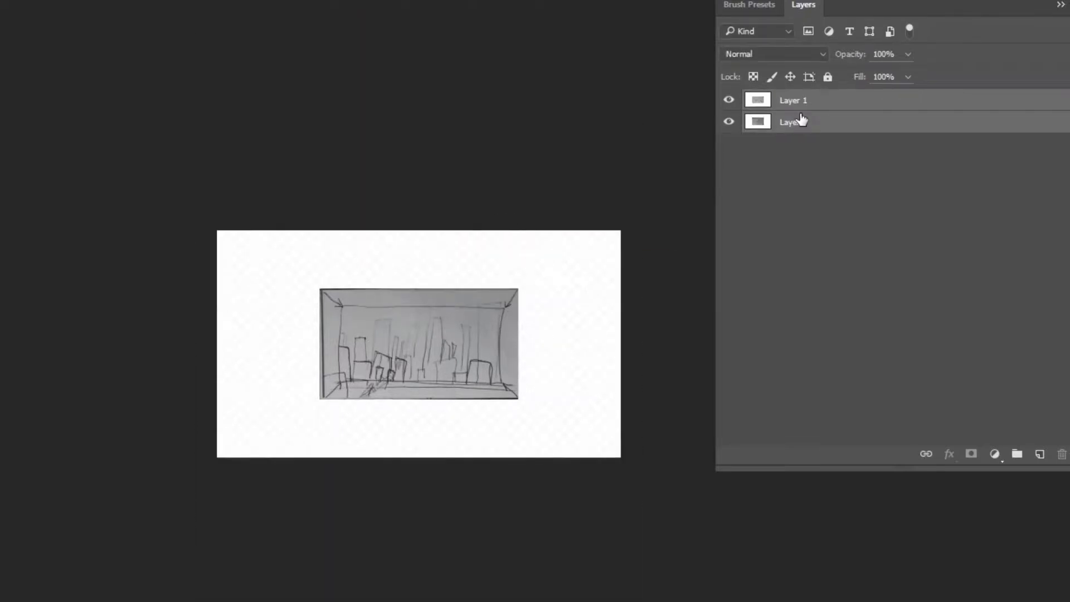
Scale Layer 1 and Layer 2 together from their centre until the frames fill the whole canvas
key("ctrl+a")
key("ctrl+t")
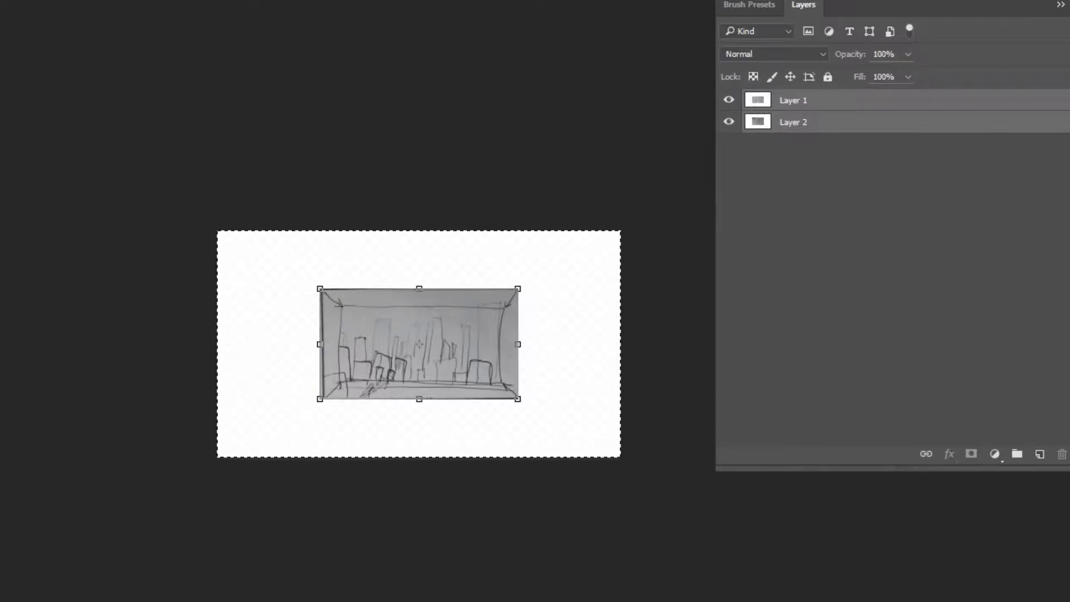
left_click_drag(518, 400, 620, 456)
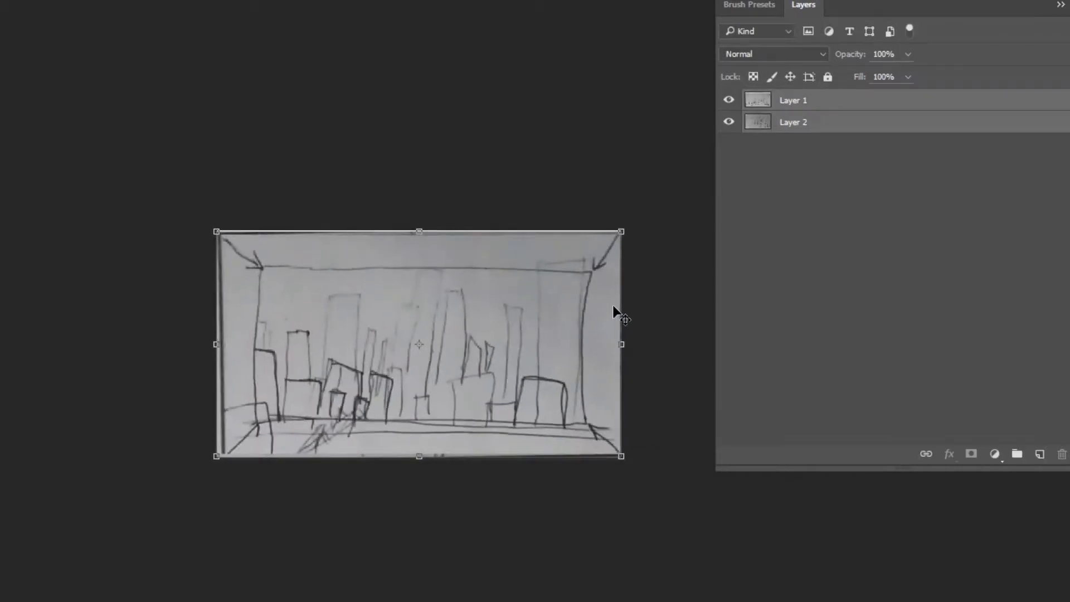
key("Return")
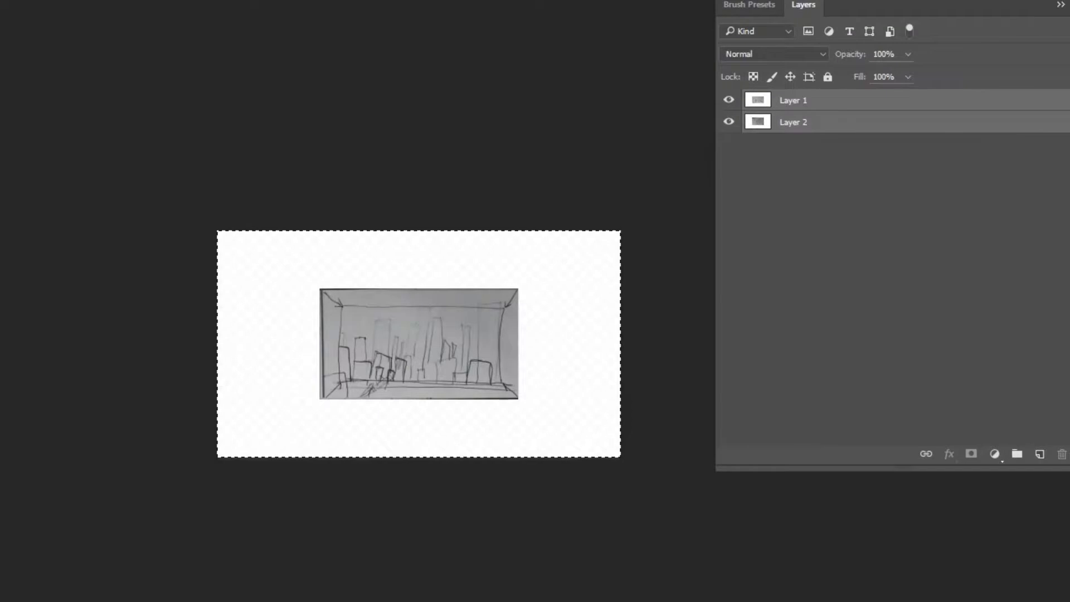
key("ctrl+t")
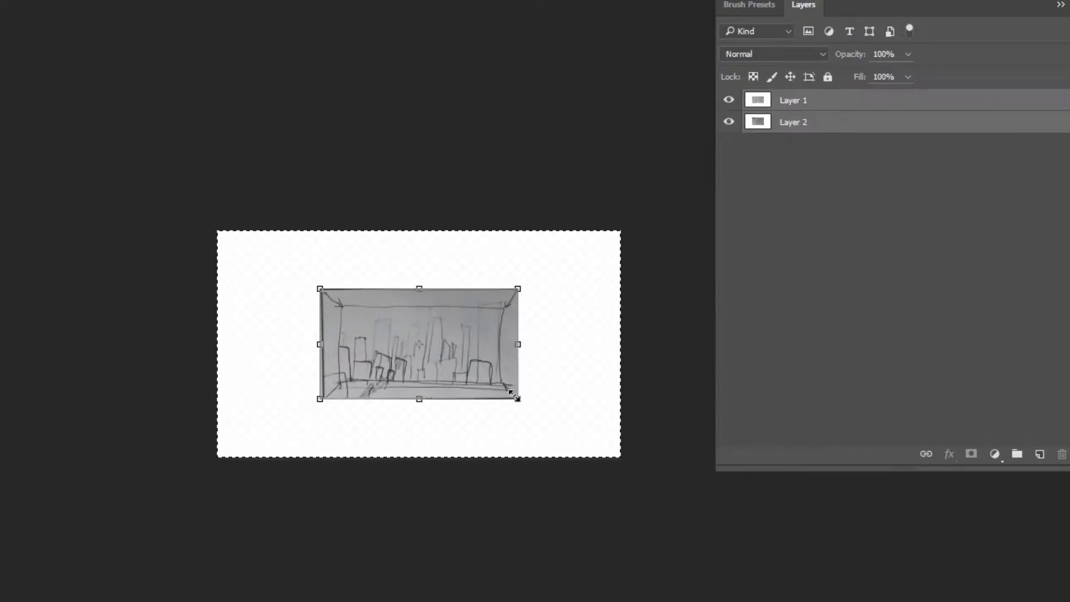
left_click_drag(515, 396, 624, 455)
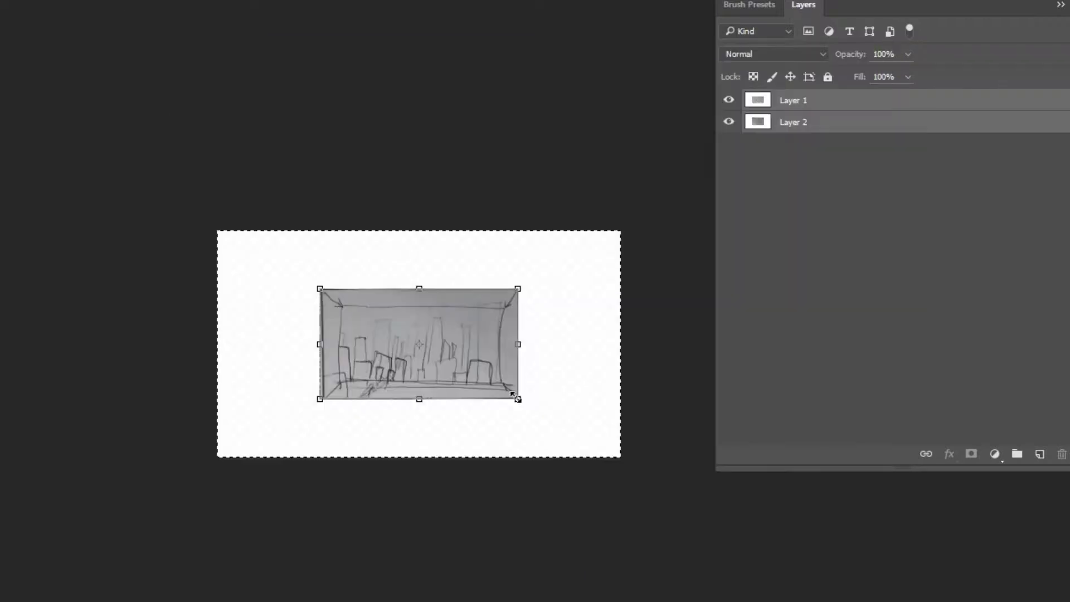
left_click_drag(514, 405, 609, 448)
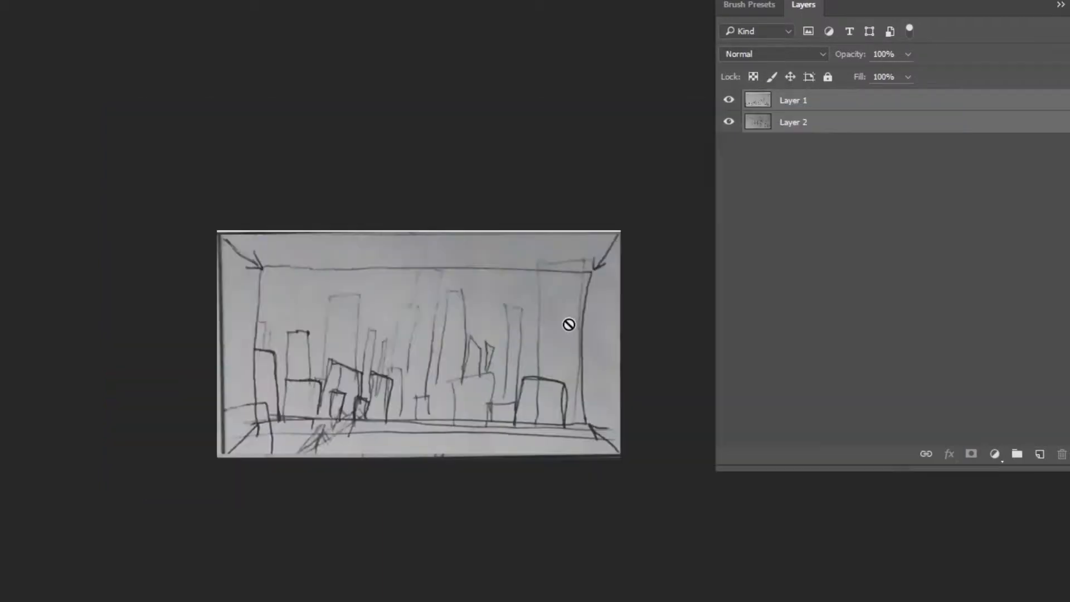
Check the two scaled frames by selecting Layer 2 and Layer 1 separately and toggling the visibility of Layer 1
left_click(824, 133)
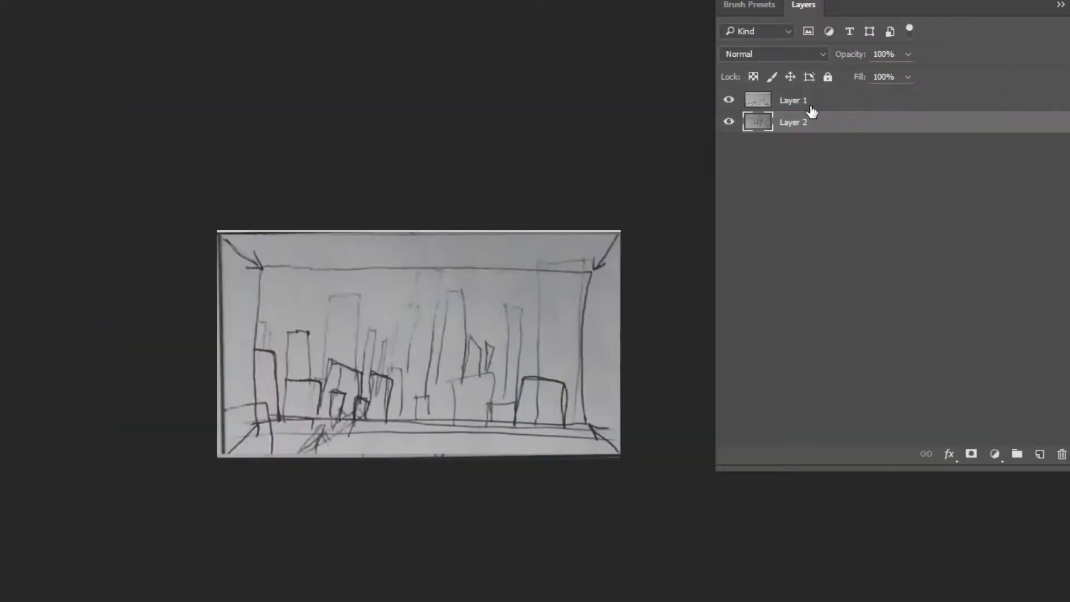
left_click(797, 106)
left_click(785, 123)
left_click(729, 100)
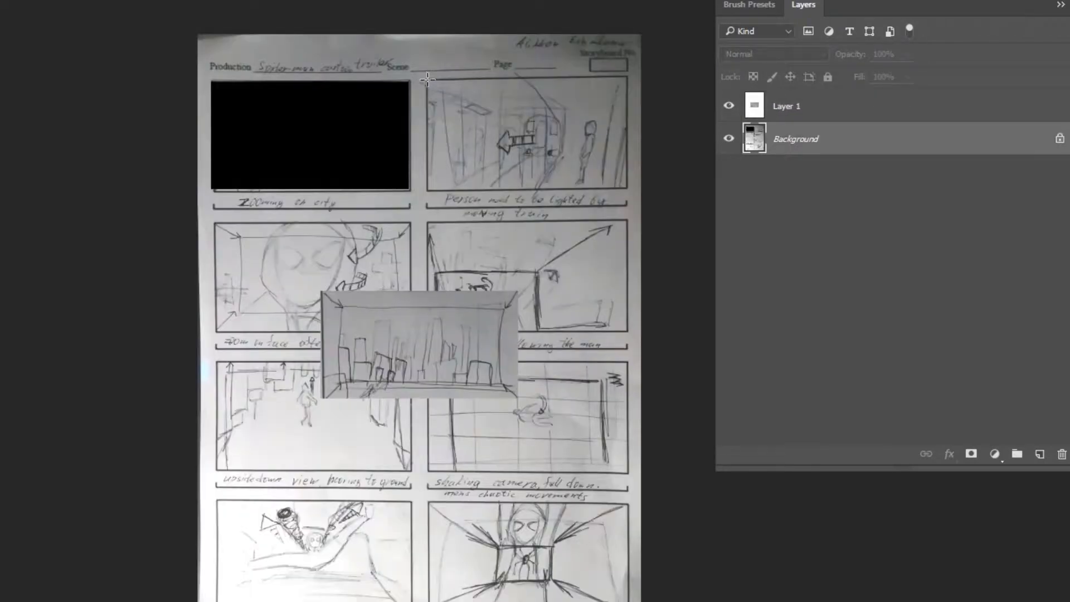
Move the second storyboard frame of the first row onto its own layer and delete the Background layer
left_click_drag(428, 80, 627, 190)
key("ctrl+shift+alt+n")
key("alt+BackSpace")
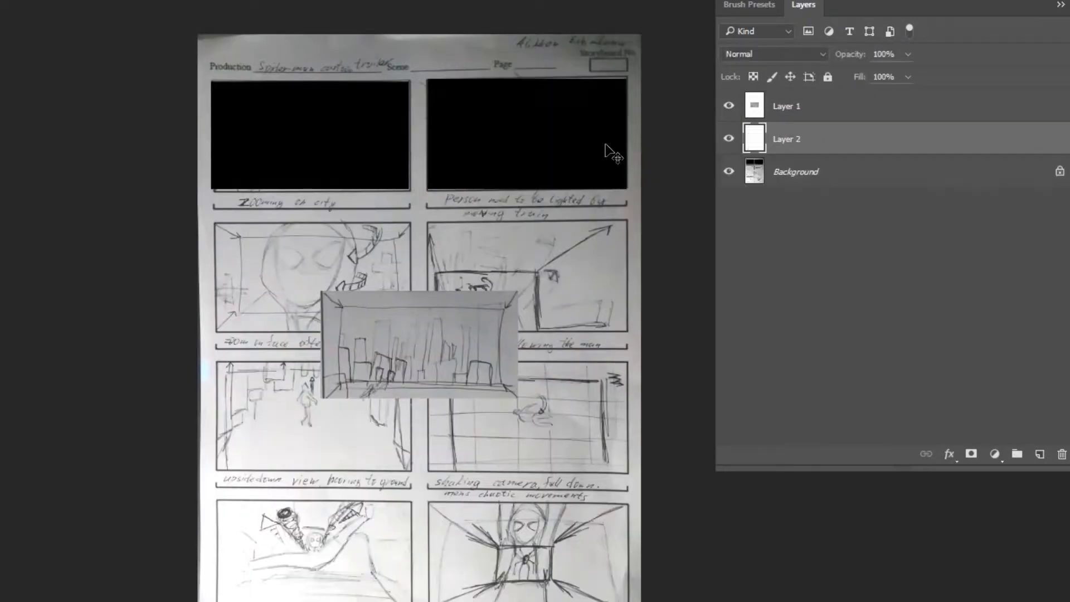
left_click(796, 173)
left_click(1062, 454)
key("Return")
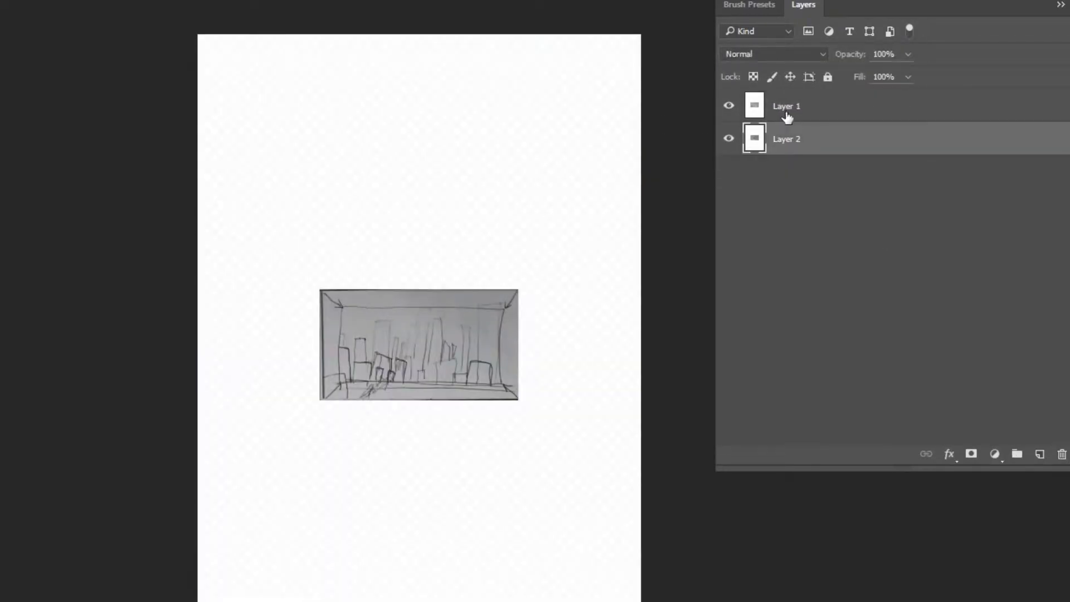
Select both frame layers, resize the canvas to 1920 by 1080 pixels, and start a free transform on them
left_click(787, 116, "shift")
key("ctrl+a")
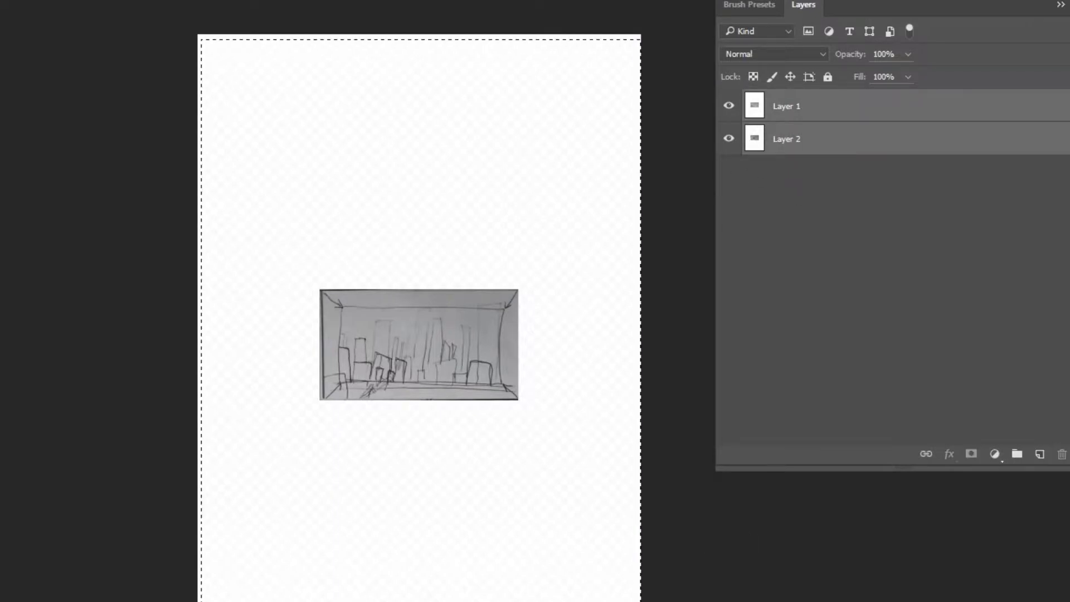
key("ctrl+alt+c")
double_click(296, 81)
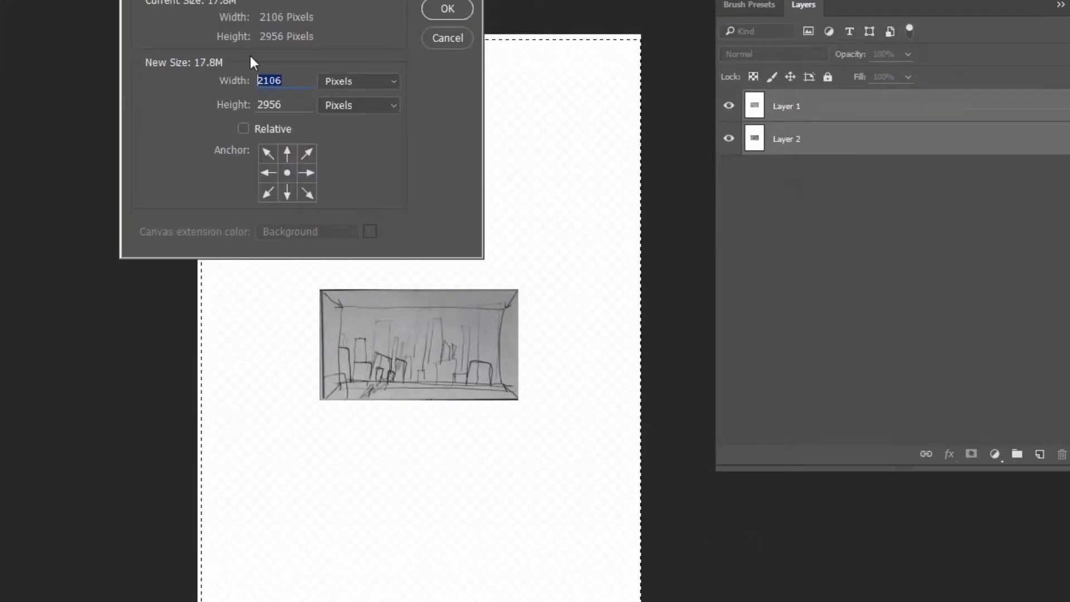
type("1920")
key("Tab")
type("1080")
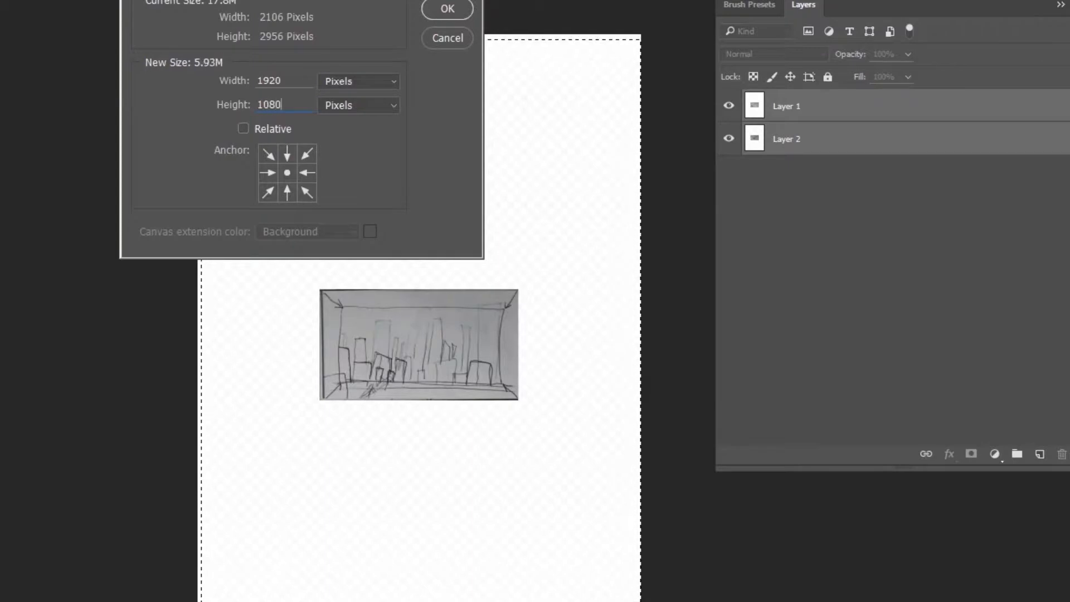
left_click(448, 8)
left_click(469, 203)
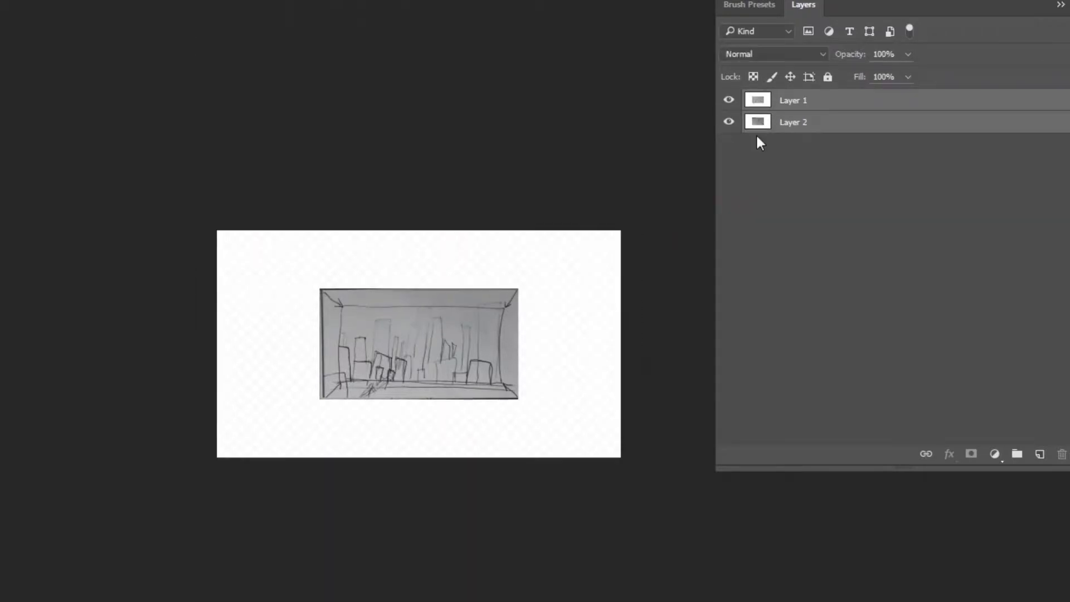
key("ctrl+a")
key("ctrl+t")
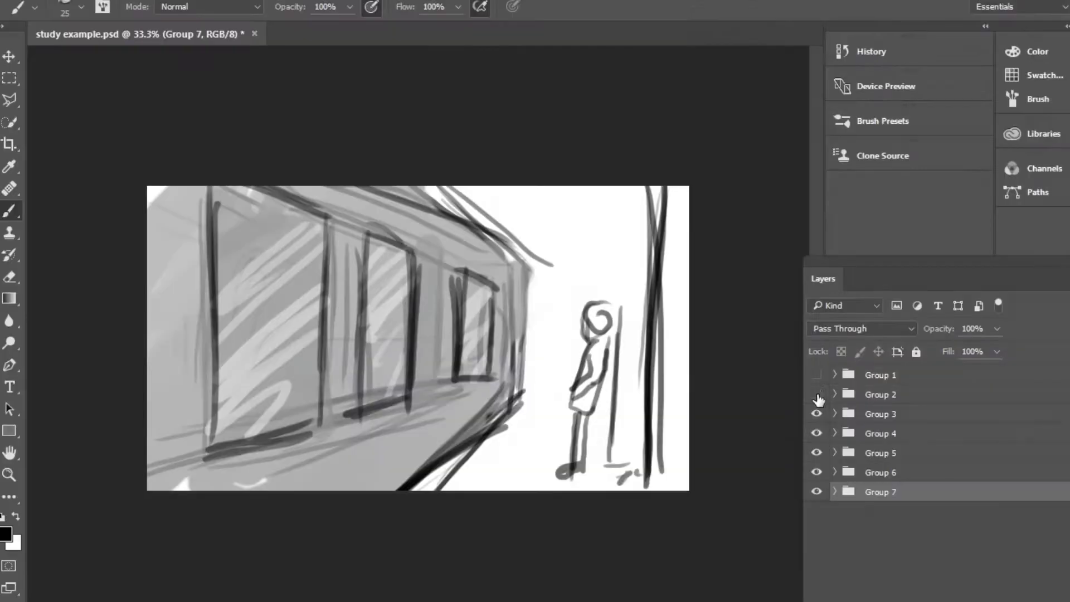
Hide Groups 2 to 6 in study example.psd to page through the redrawn storyboard frames
left_click_drag(816, 394, 818, 474)
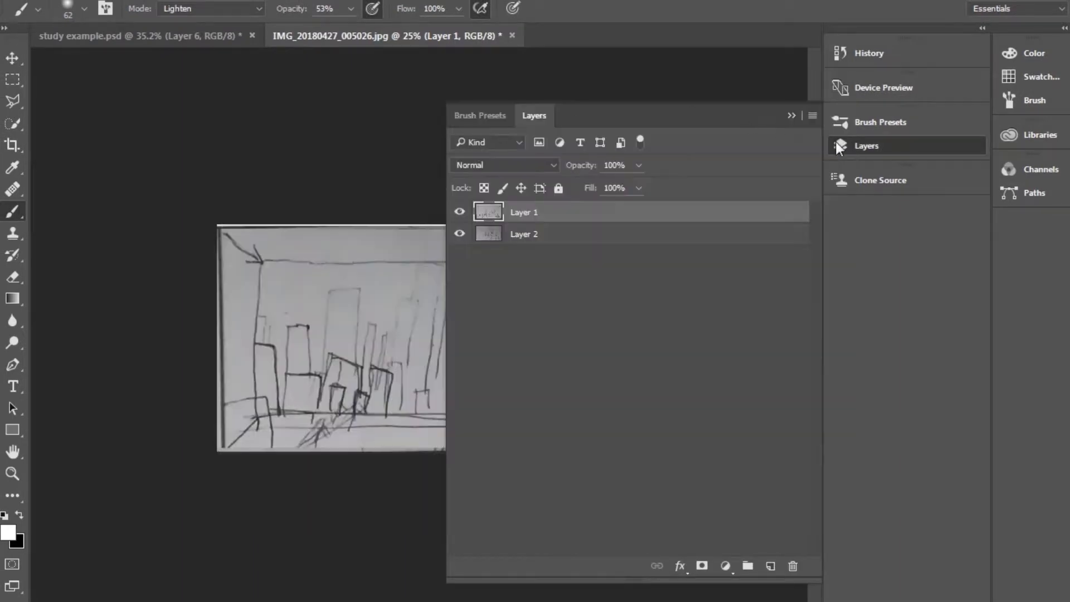
Prepare the city frame for tracing with a new empty layer above a faded Layer 1 and with Layer 2 hidden
left_click(770, 566)
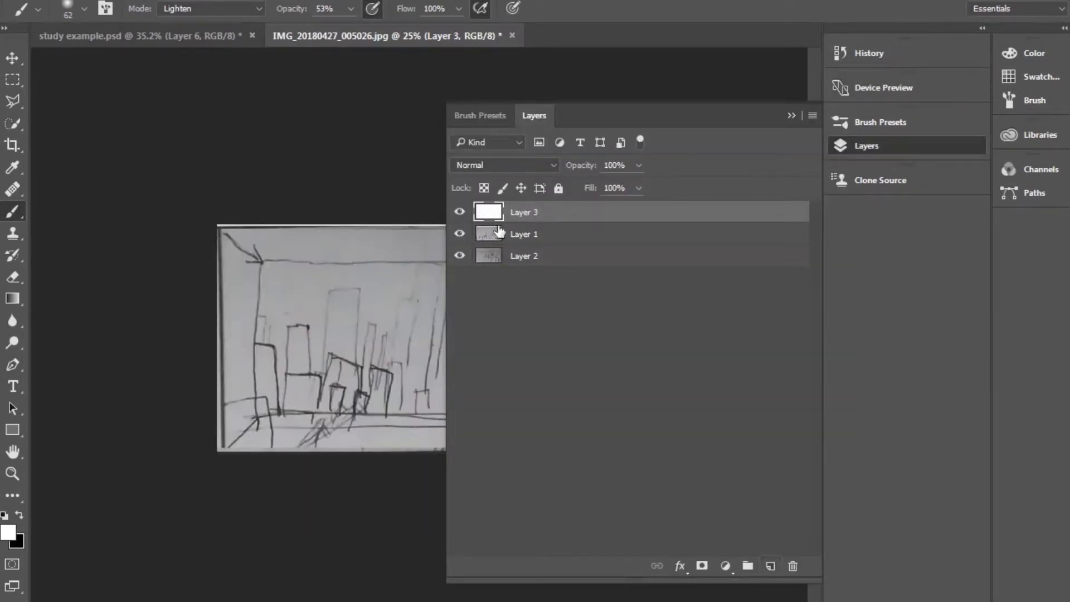
left_click(499, 234)
left_click(459, 256)
left_click_drag(639, 187, 580, 225)
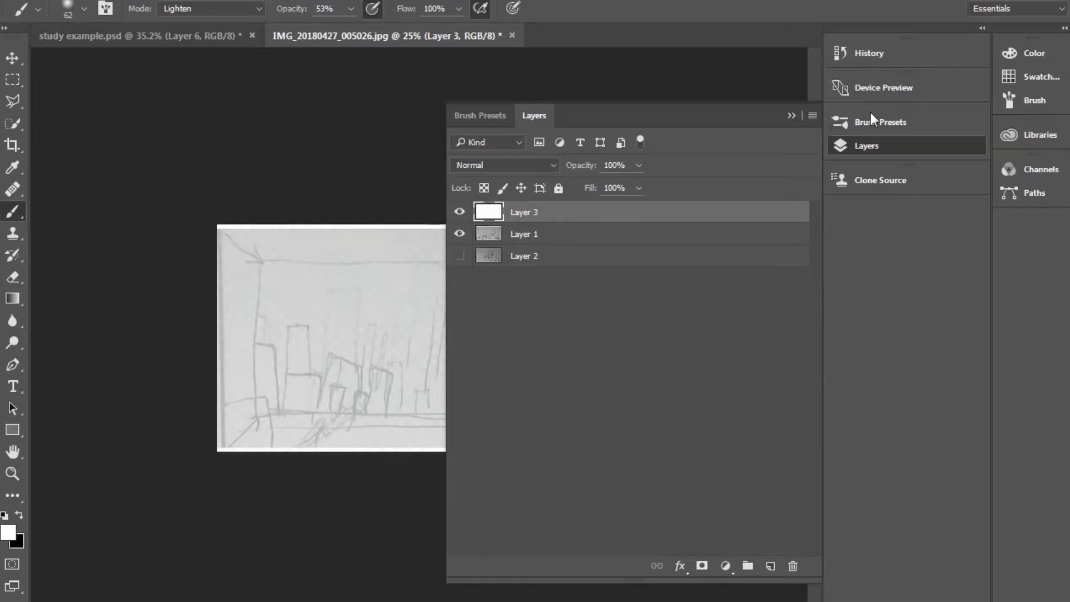
left_click(867, 146)
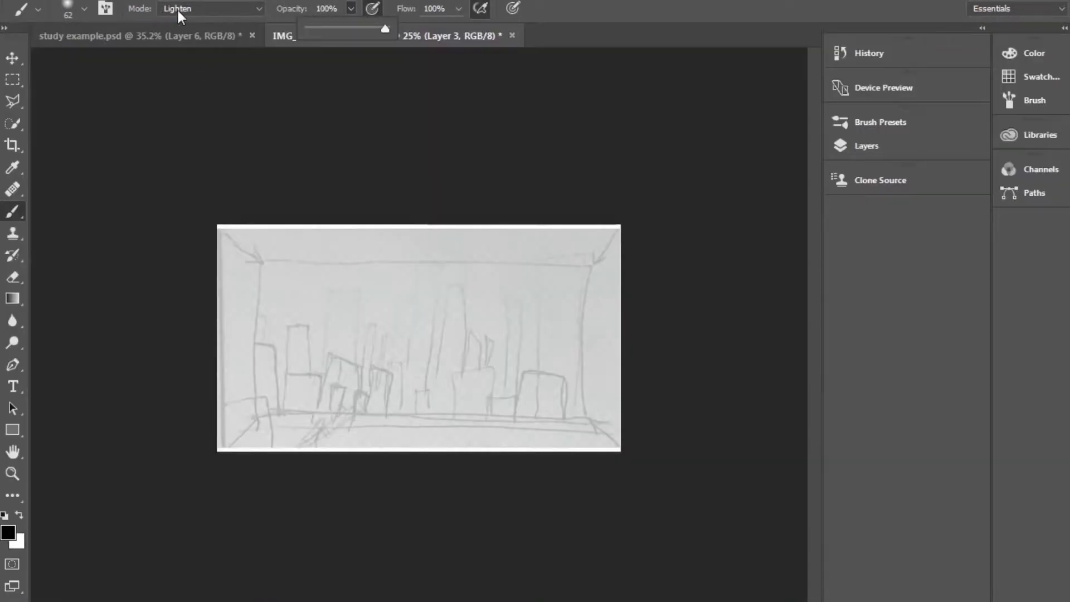
Trace the city buildings on Layer 3 in black with the 25 px Round Point bristle brush, Normal mode, 100% opacity
left_click(178, 10)
left_click(106, 8)
left_click(907, 81)
left_click_drag(341, 336, 341, 393)
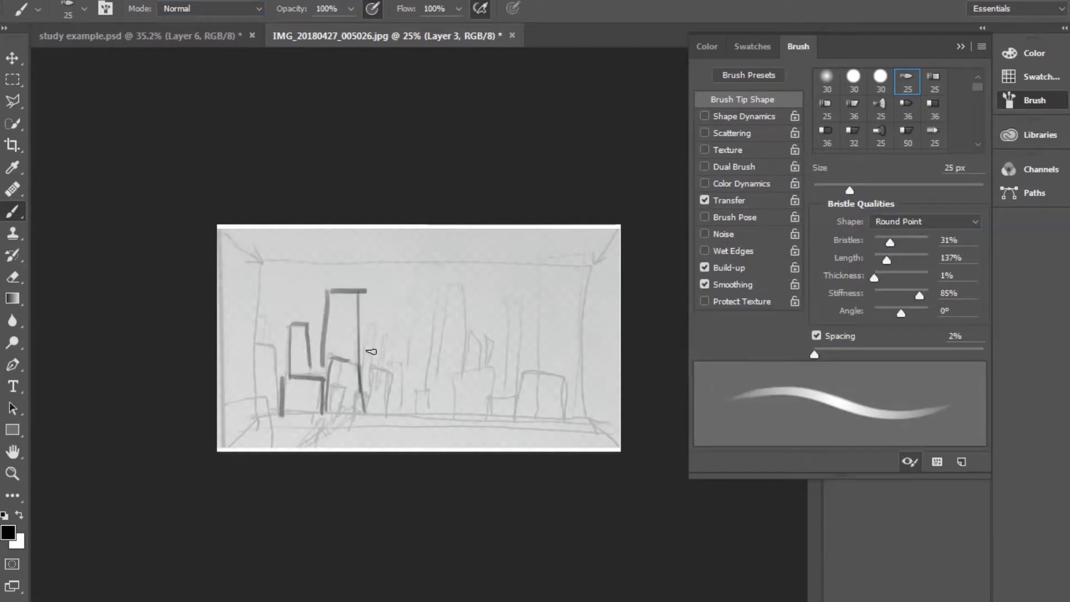
Close IMG_20180427_005026.jpg without saving its changes
left_click(512, 35)
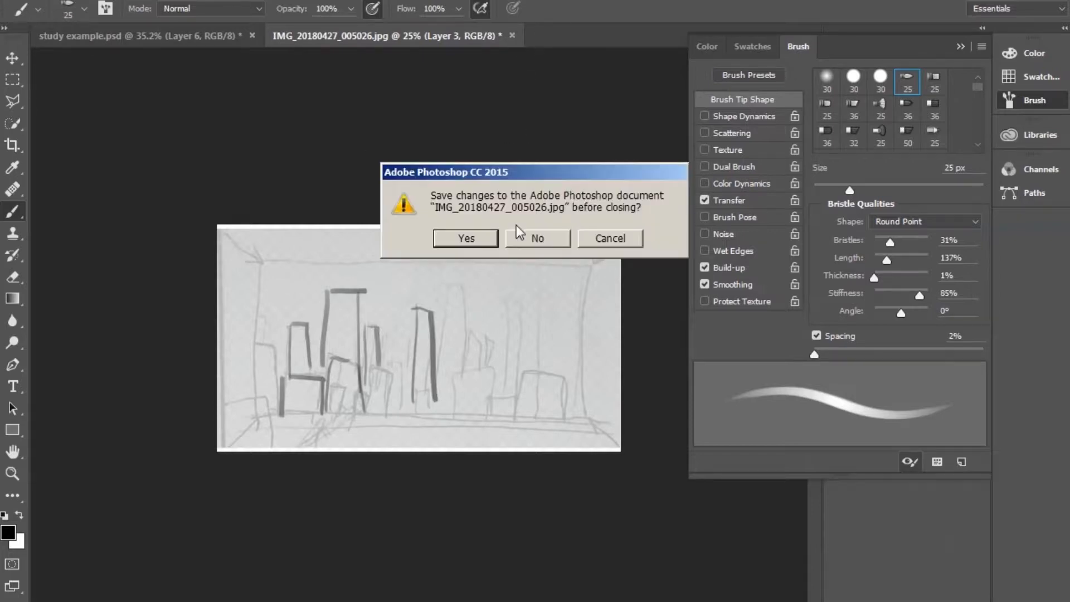
left_click(537, 238)
Hide the scanned sketch on Layer 6 and show the redrawn layers of Group 6 to view the finished frame
left_click(853, 146)
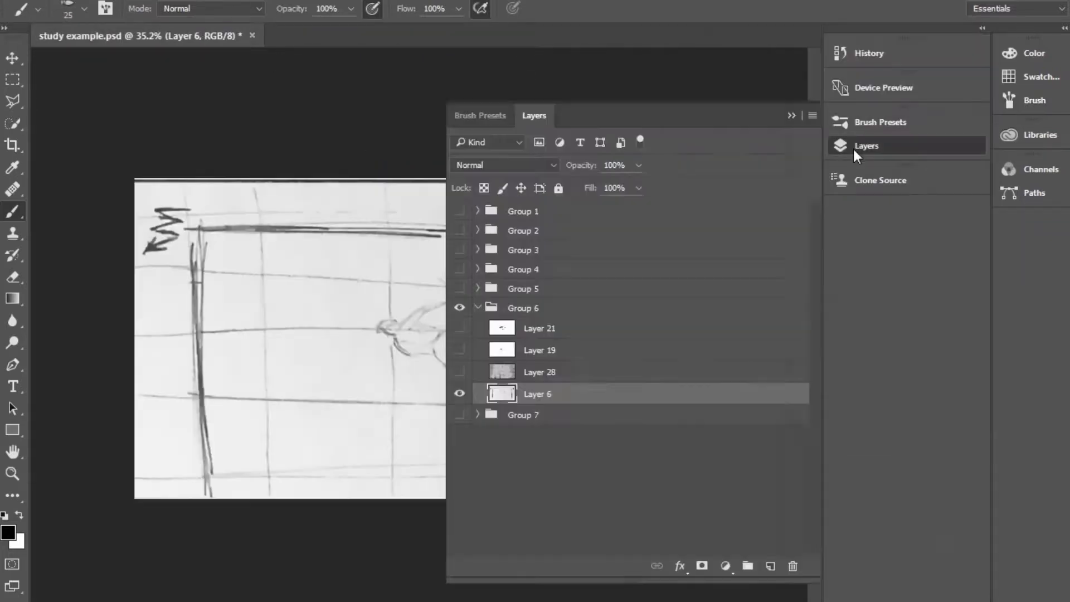
left_click(459, 393)
left_click(459, 372)
left_click(477, 307)
left_click(761, 114)
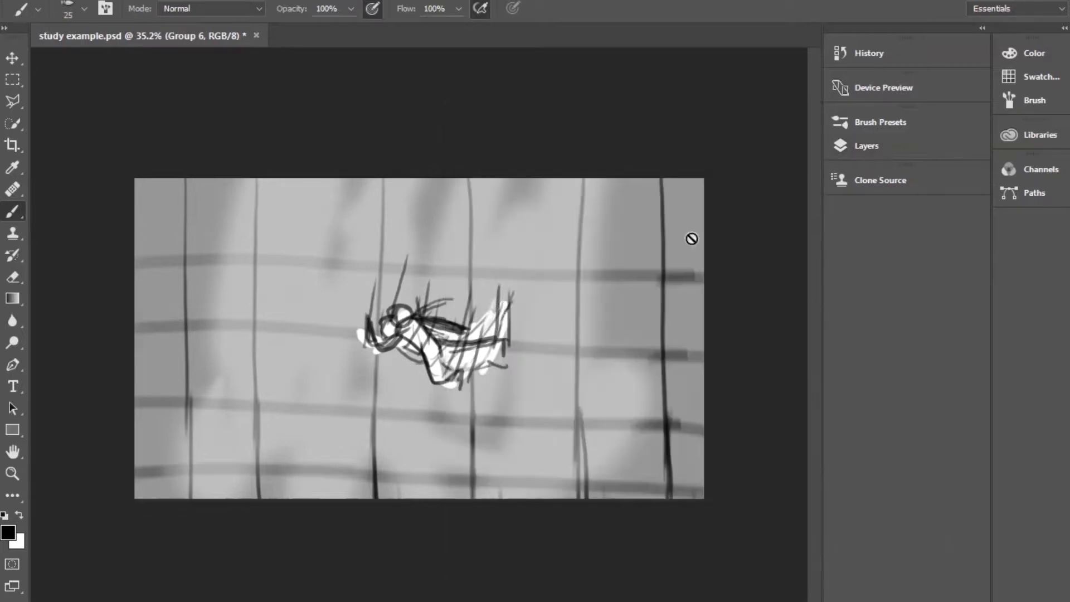
Close study example.psd without saving and reopen it
left_click(257, 35)
left_click(488, 236)
left_click(11, 1)
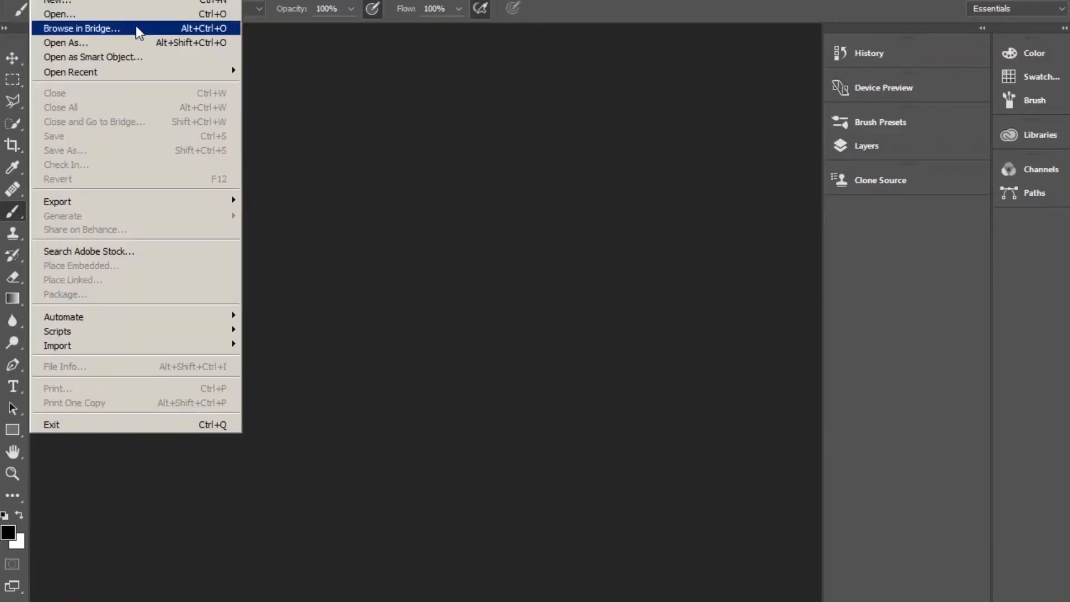
left_click(33, 9)
double_click(251, 210)
Place the layer list beside the canvas and hide Groups 1 to 7 one after another to review each redrawn frame
left_click(853, 146)
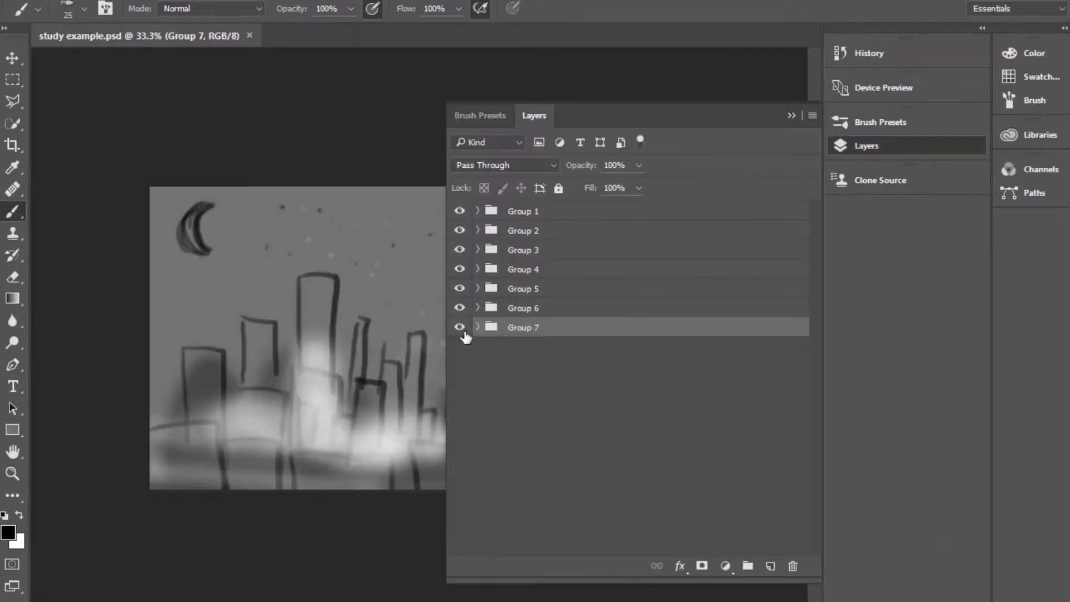
left_click(459, 211)
left_click_drag(866, 146, 841, 293)
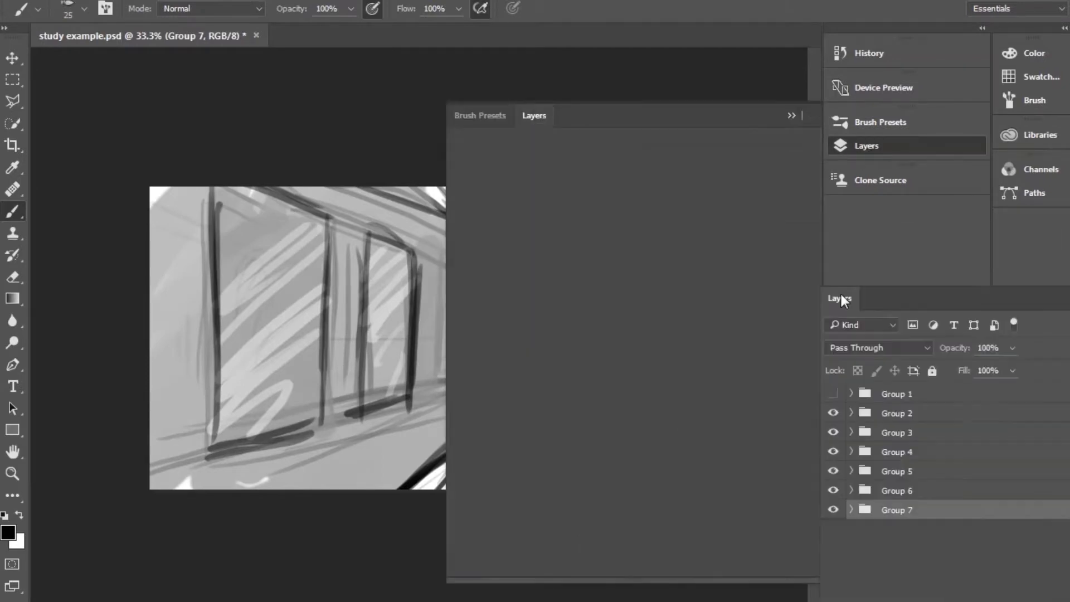
left_click(815, 413)
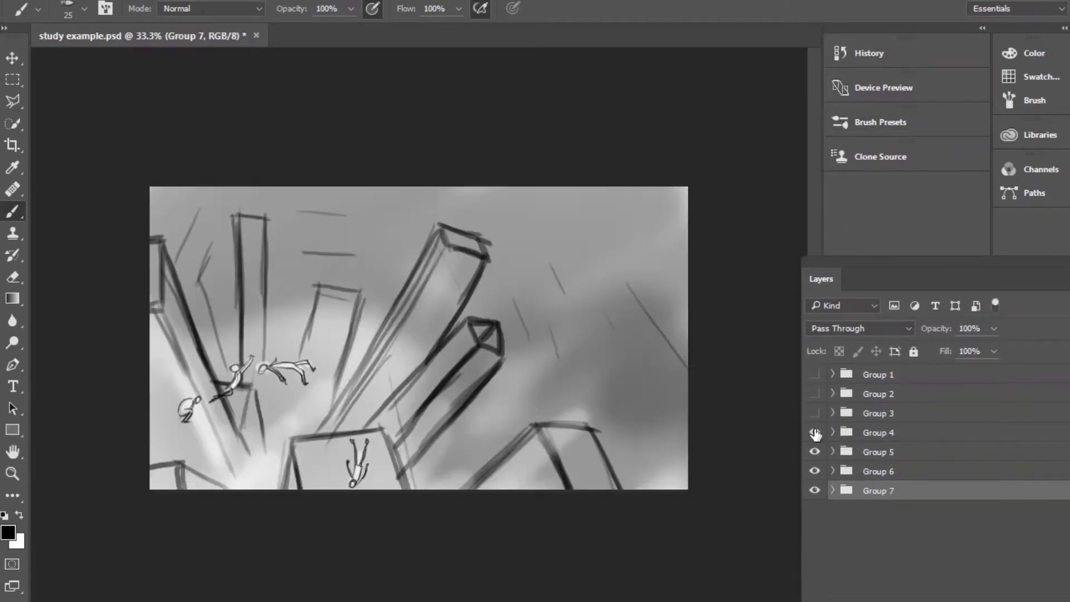
left_click(815, 432)
left_click(815, 452)
left_click(815, 471)
left_click(814, 491)
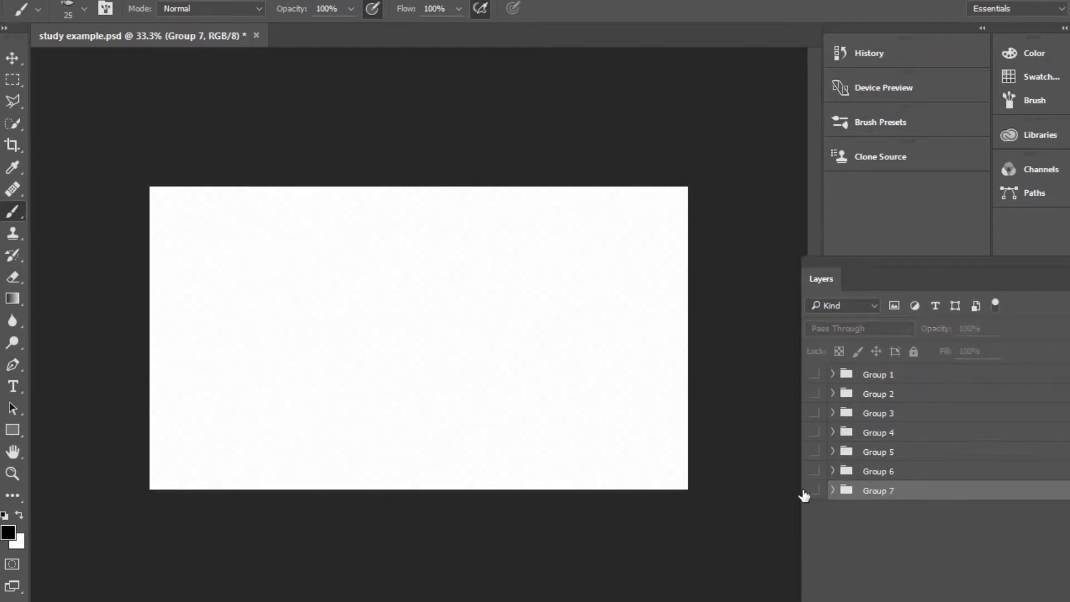
Show Groups 1 to 7 again and open the Save As options for study example in Photoshop format
left_click(257, 36)
left_click(611, 239)
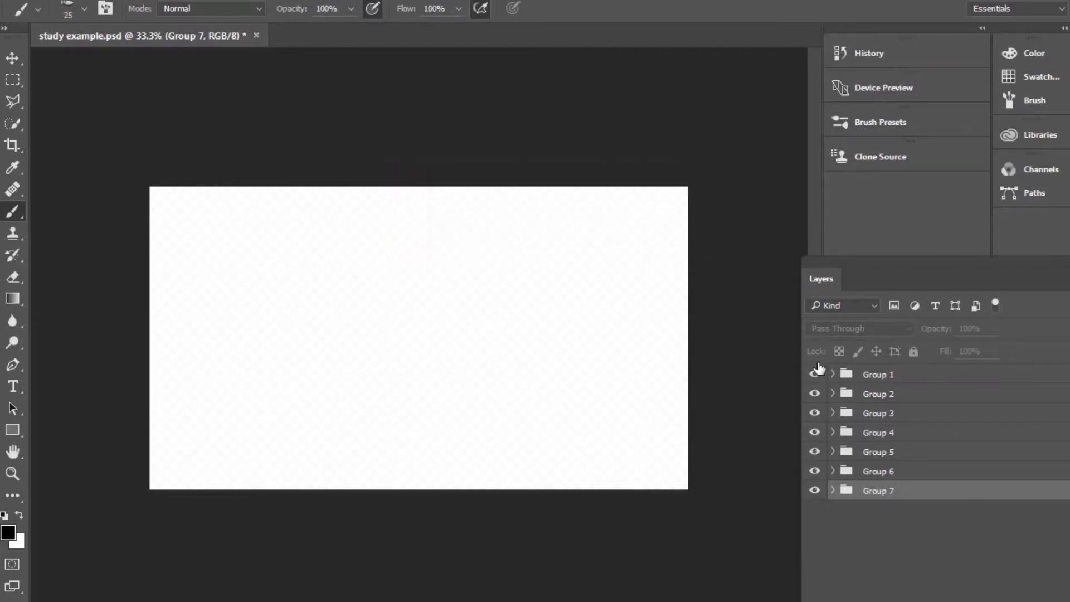
left_click(39, 0)
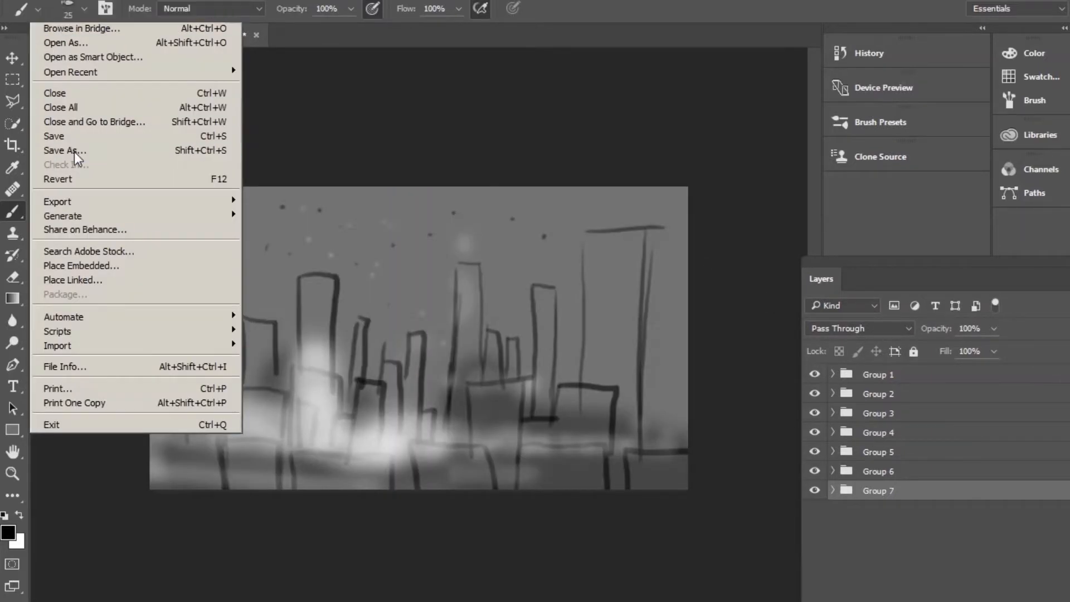
left_click(65, 151)
key("Escape")
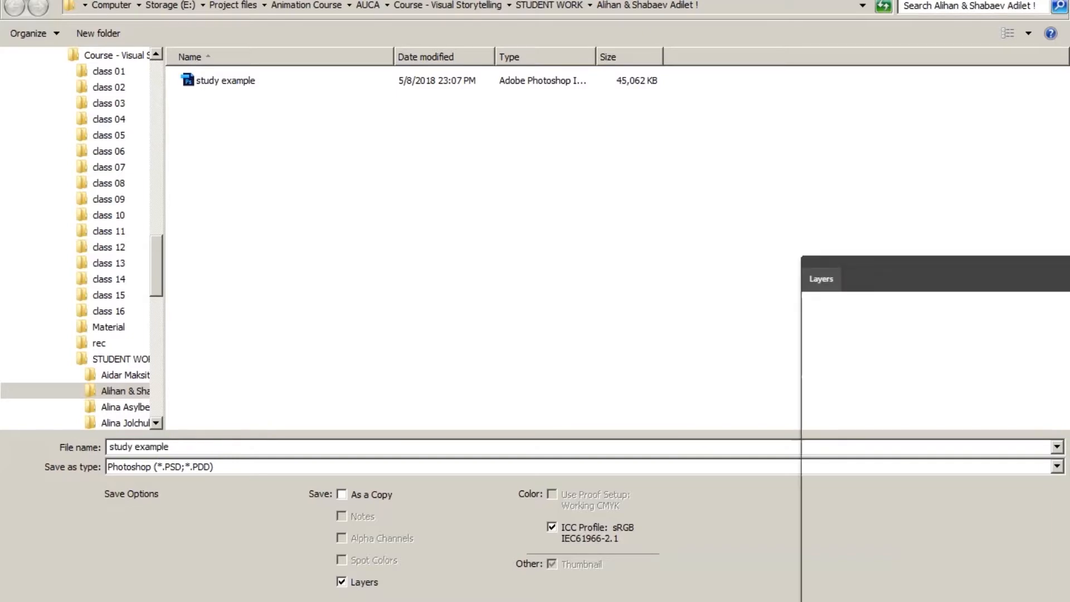
Leave Photoshop and launch Adobe Premiere Pro CC 2018
key("ctrl+q")
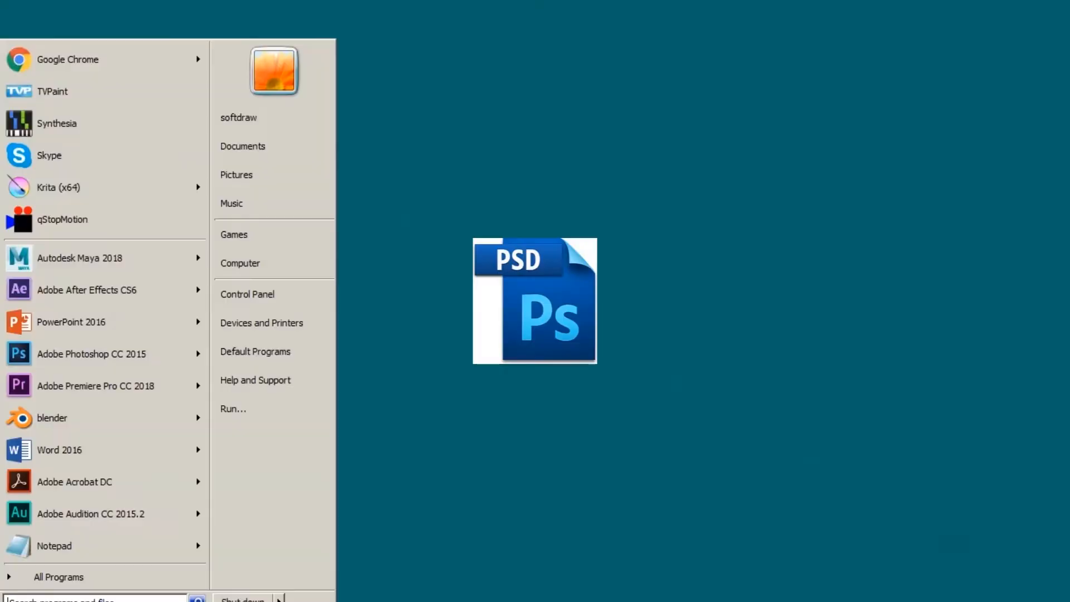
type("pre")
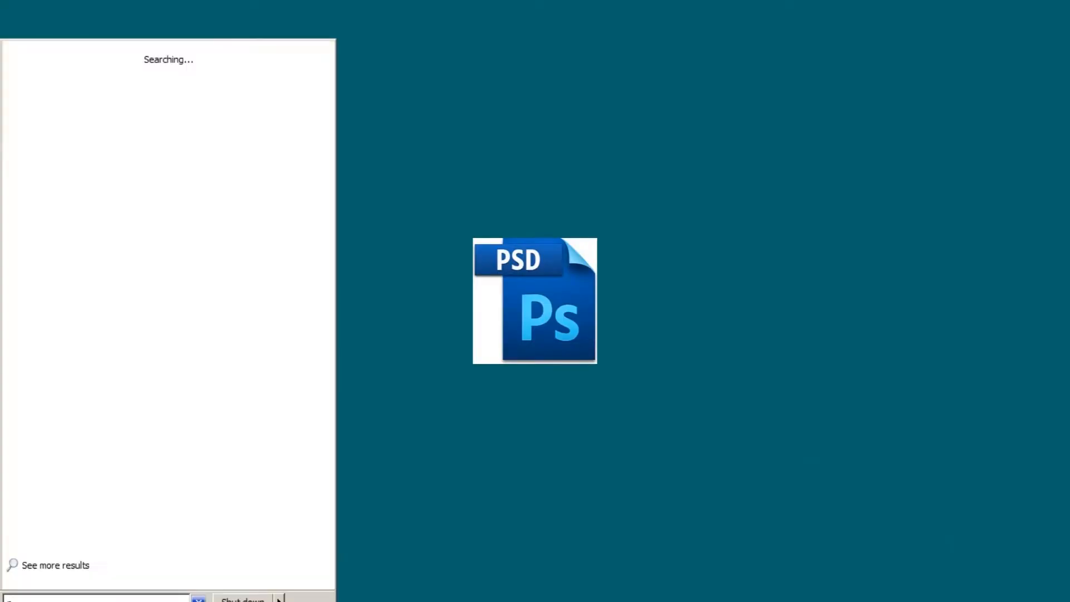
key("Return")
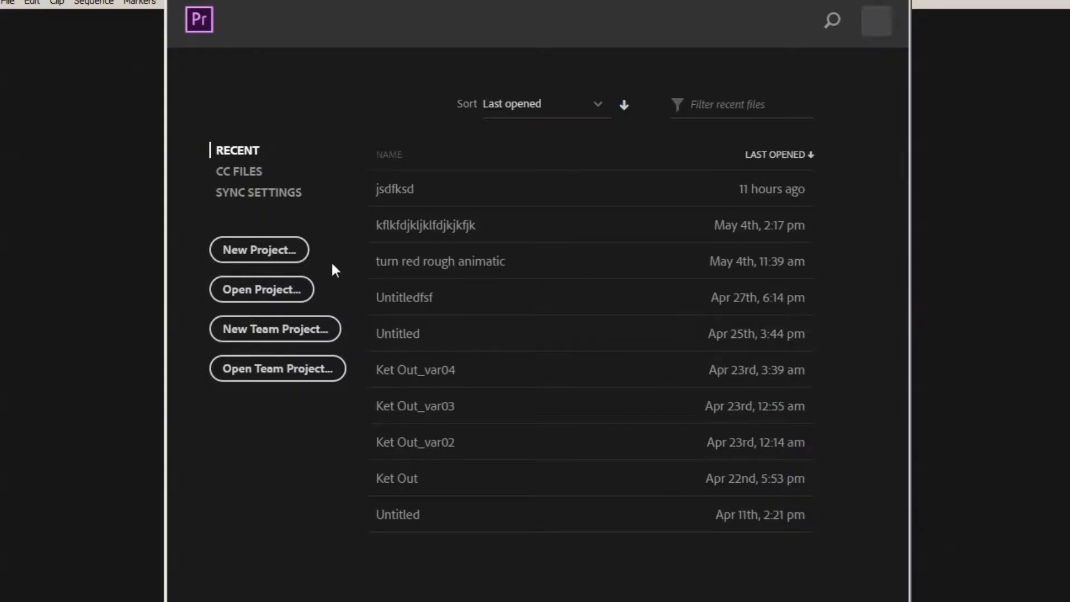
Create a new Premiere Pro project named dsfdsf in the default Premiere Pro\12.0 folder with the Timecode display format
left_click(262, 252)
type("dsfdsf")
left_click(432, 43)
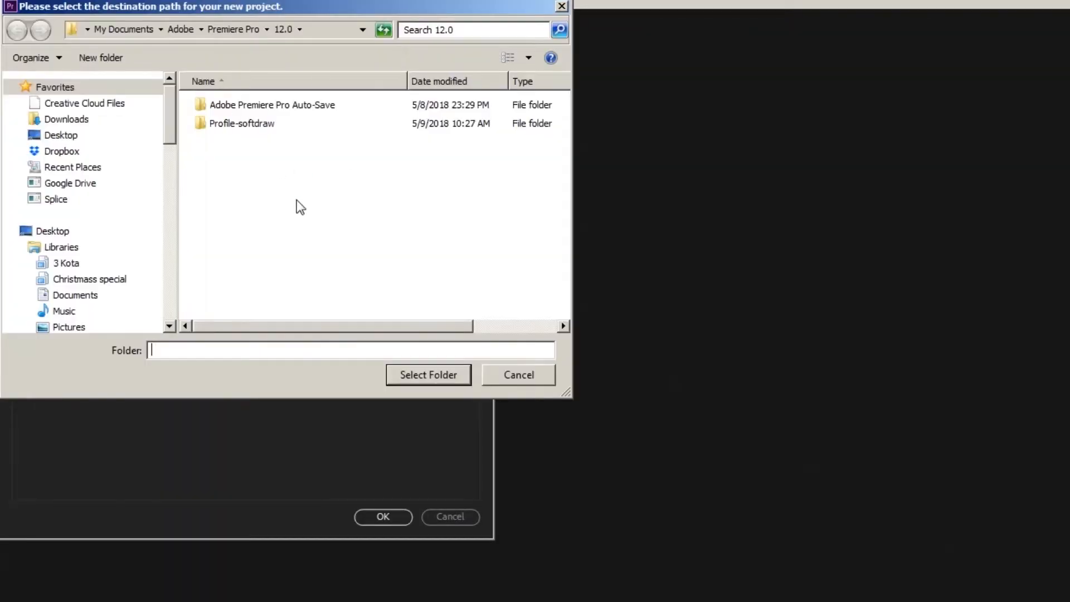
left_click(645, 336)
left_click(436, 374)
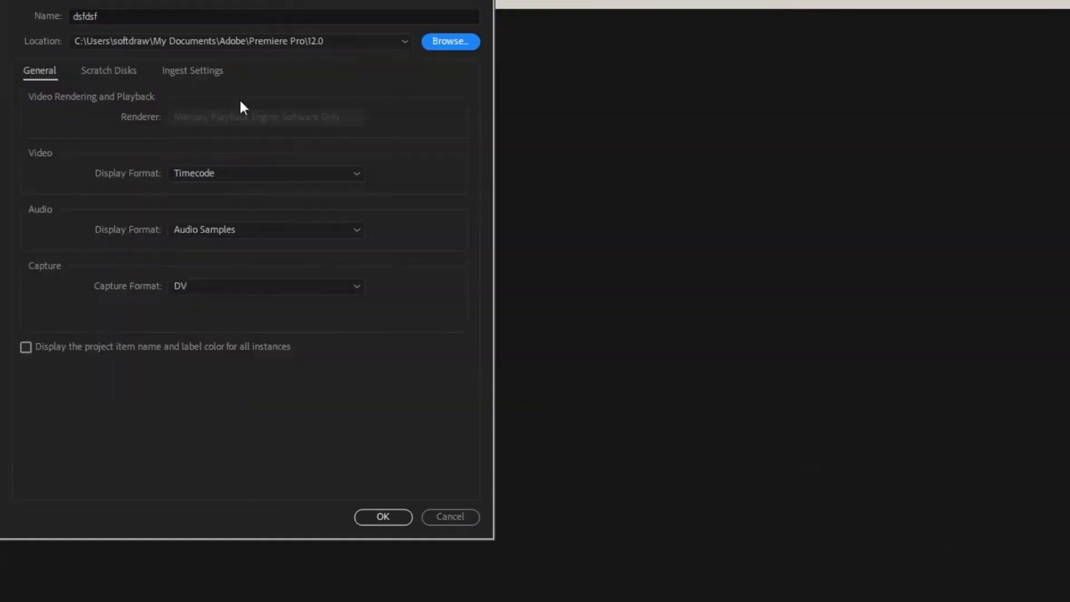
left_click(231, 41)
left_click(251, 56)
left_click(380, 518)
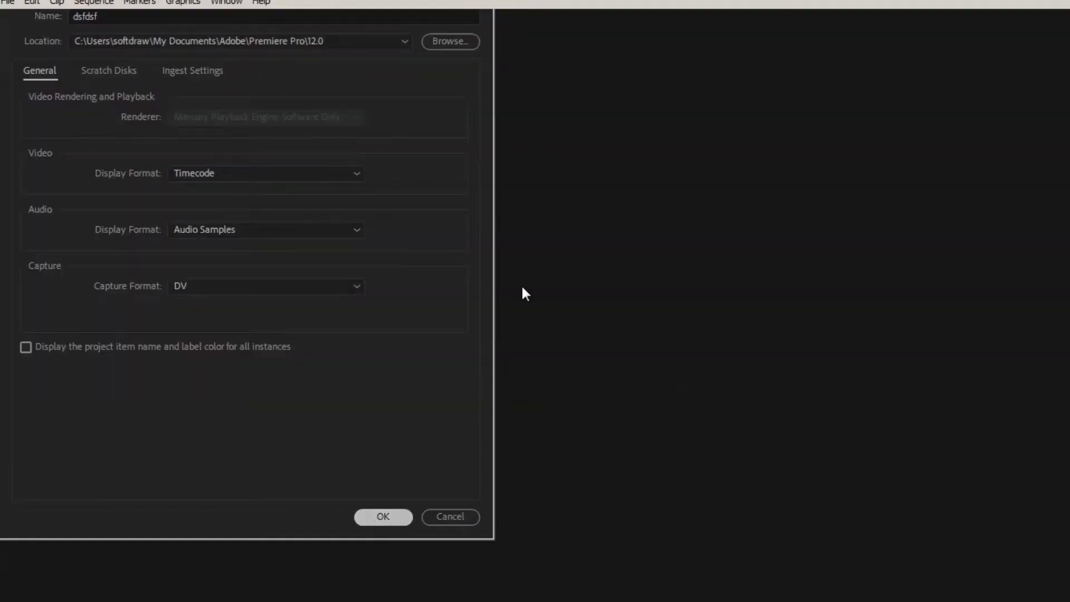
left_click_drag(211, 363, 212, 293)
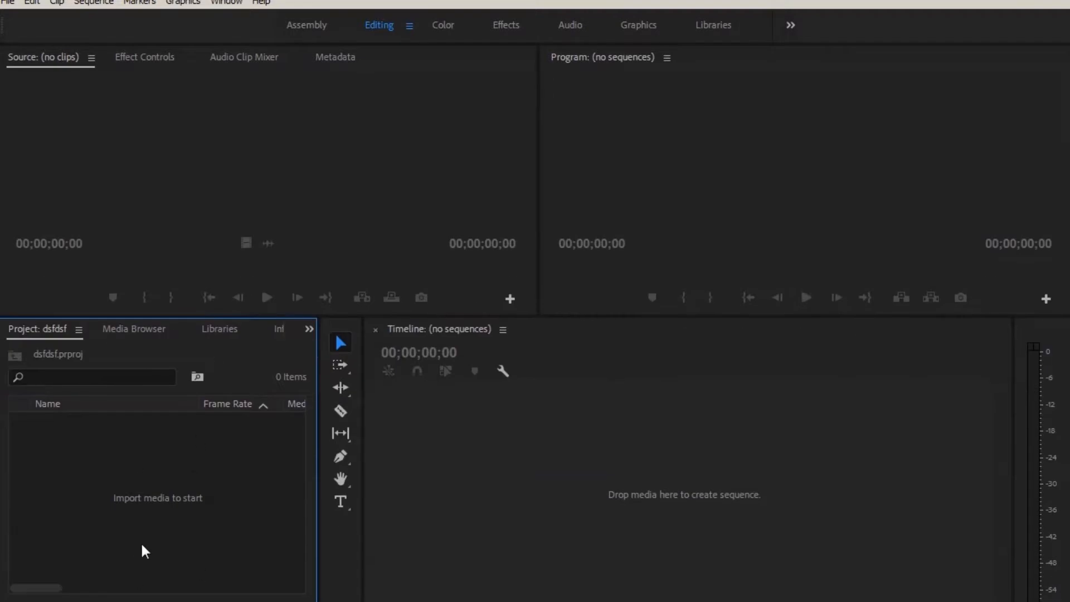
double_click(143, 524)
key("Escape")
right_click(151, 504)
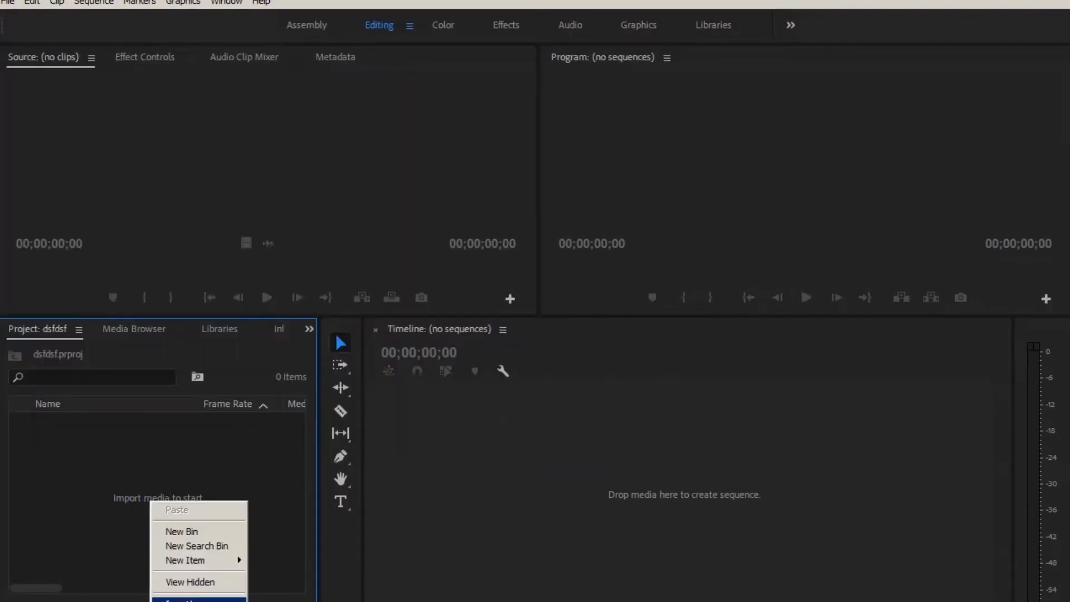
left_click(178, 596)
left_click(513, 413)
left_click(8, 3)
left_click(56, 378)
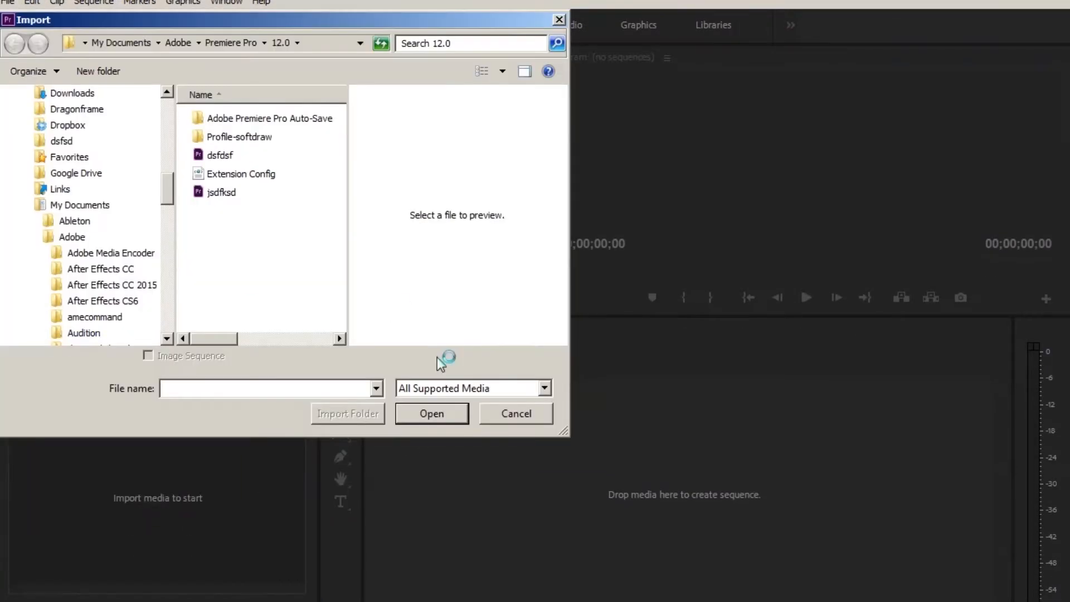
key("Escape")
Find study example.psd in the student's project folder in the file explorer and bring it into the Premiere Pro project
key("alt+Tab")
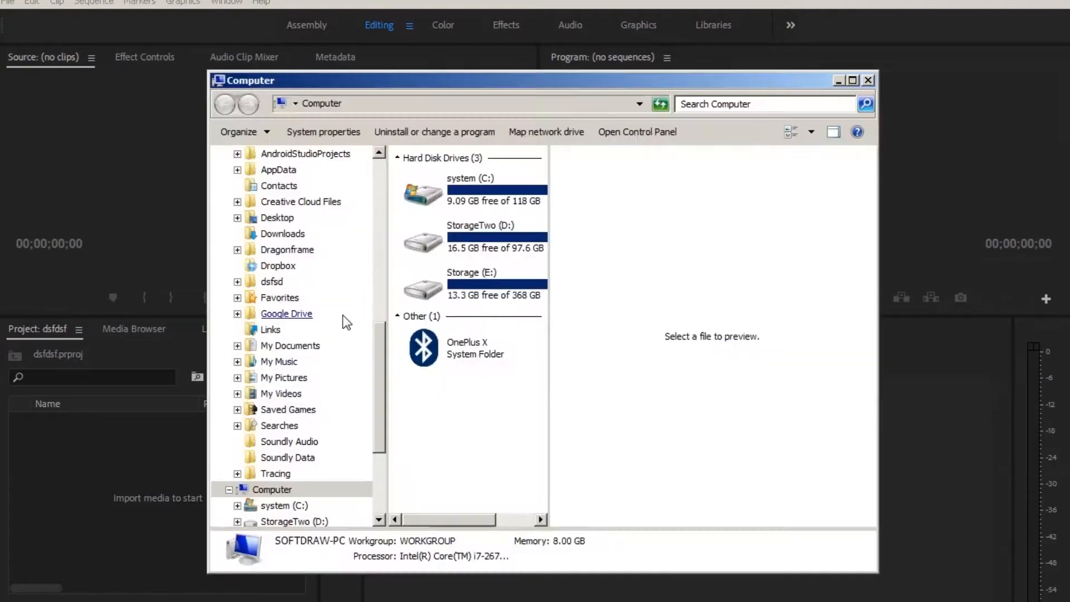
double_click(480, 237)
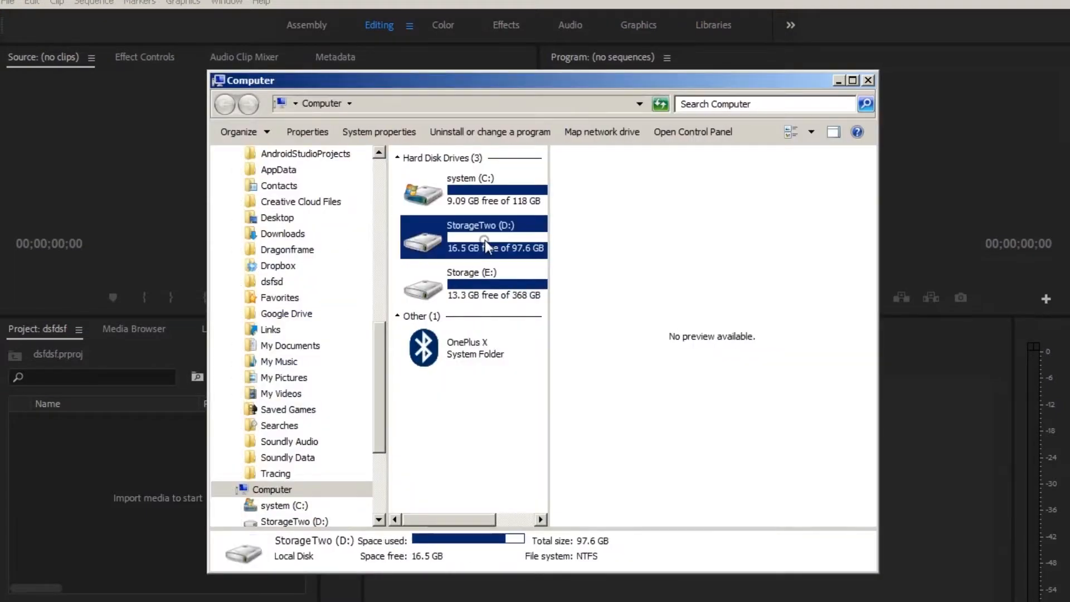
scroll(376, 348, "up", 1)
scroll(375, 348, "up", 5)
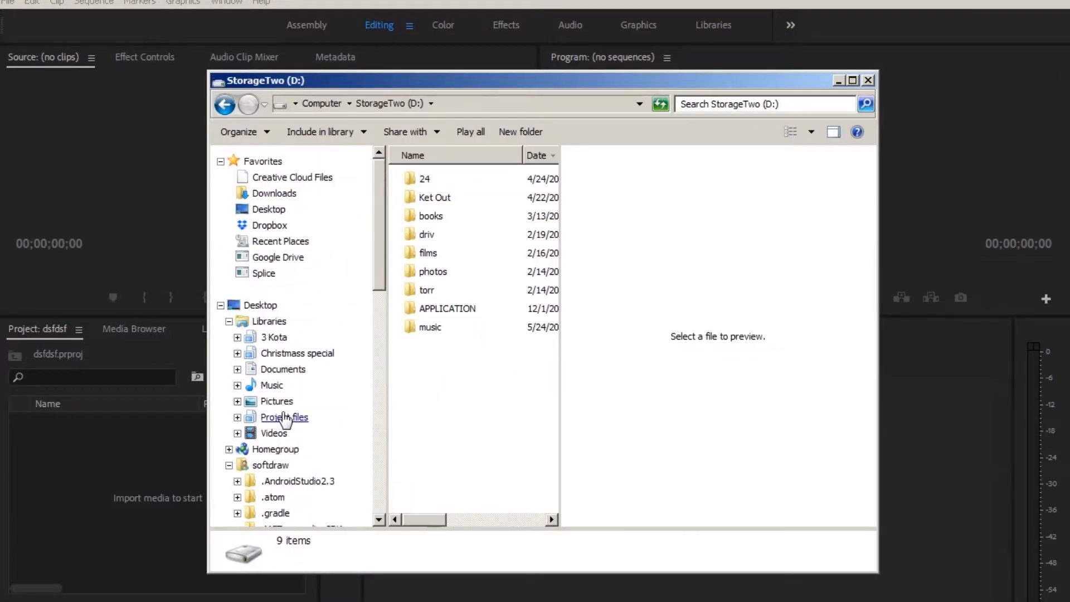
left_click(284, 413)
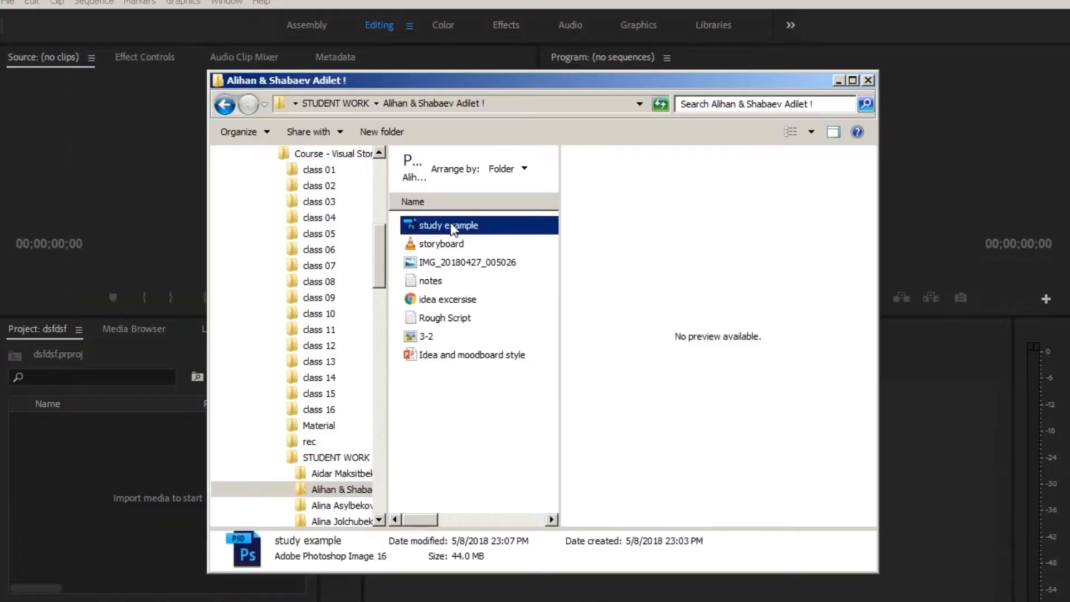
key("Return")
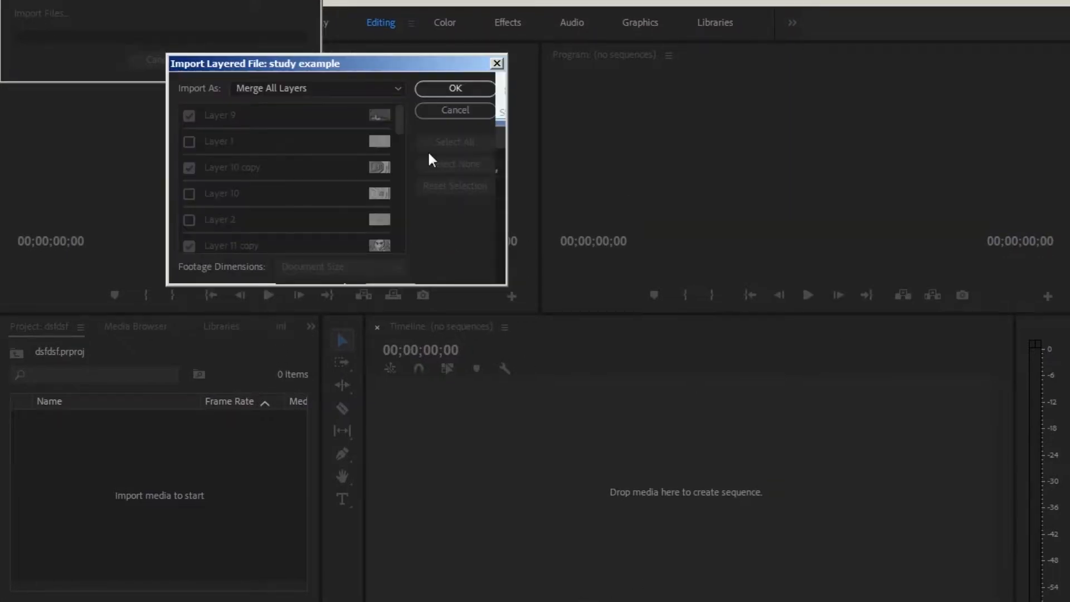
Import study example as Individual Layers with all layers selected, and preview Layer 1 from the resulting bin
left_click_drag(346, 63, 424, 122)
left_click(313, 149)
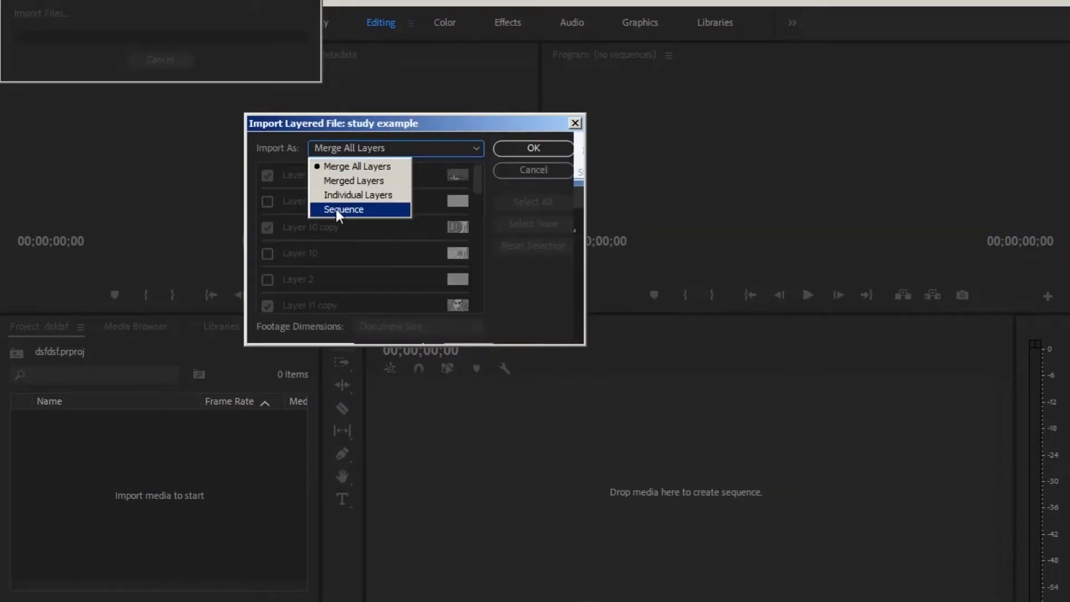
left_click(347, 195)
left_click_drag(478, 178, 515, 184)
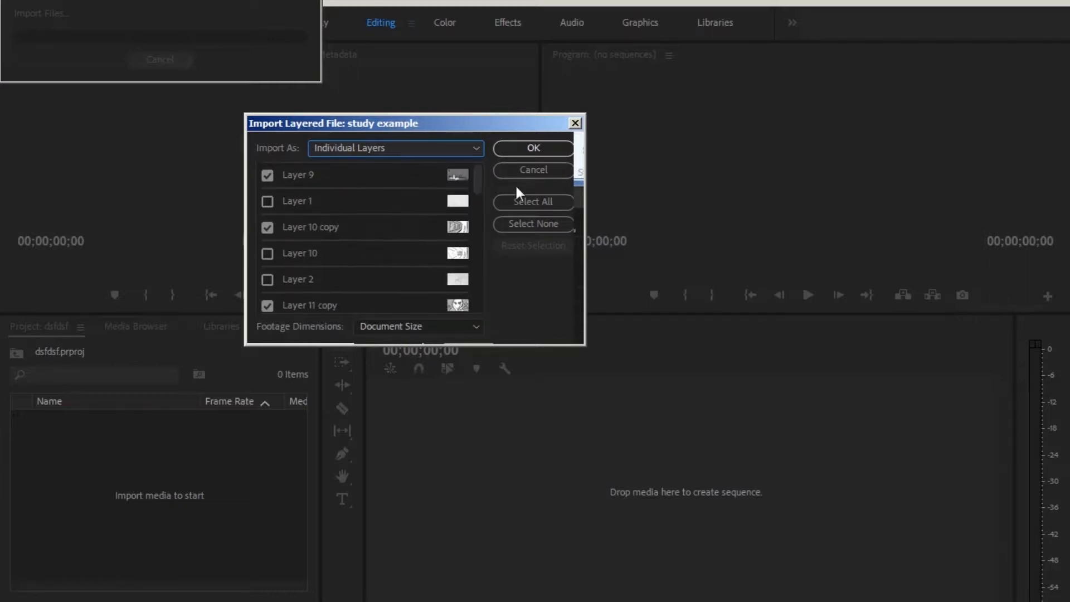
left_click(533, 201)
left_click(530, 150)
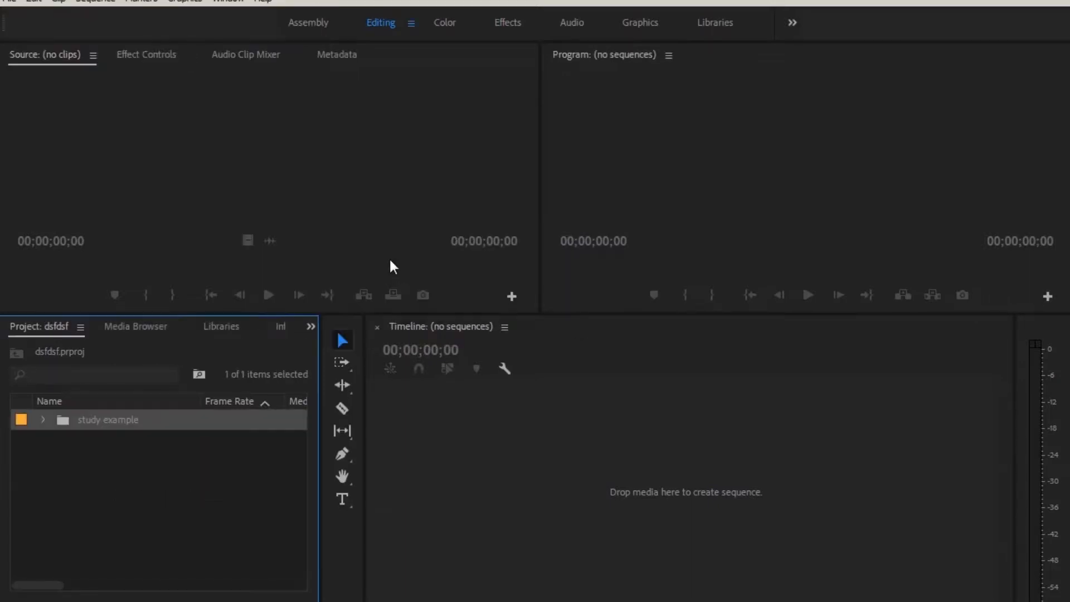
left_click_drag(300, 437, 271, 446)
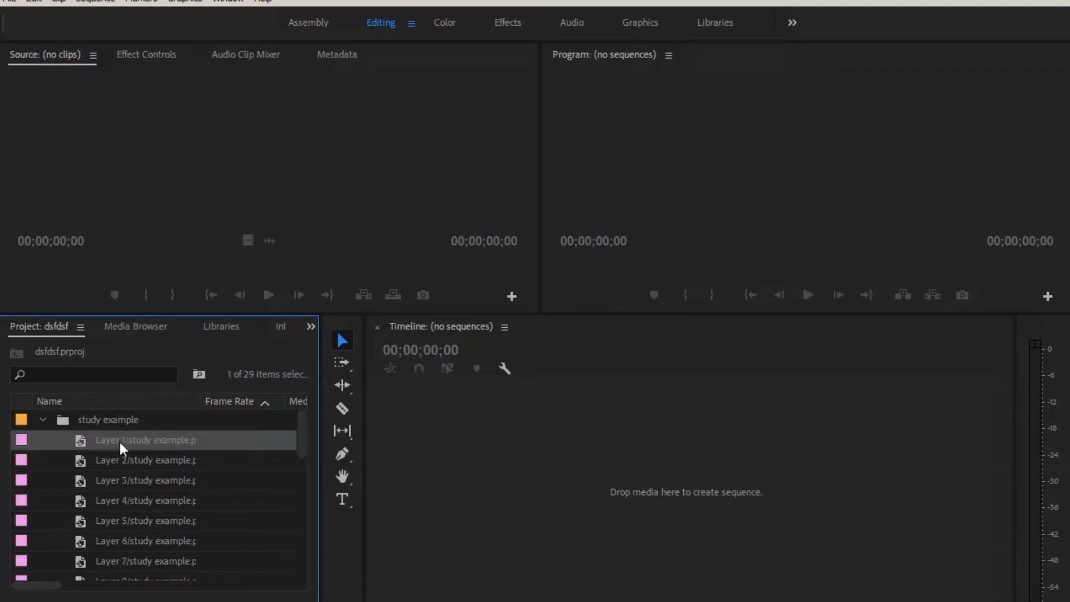
double_click(148, 441)
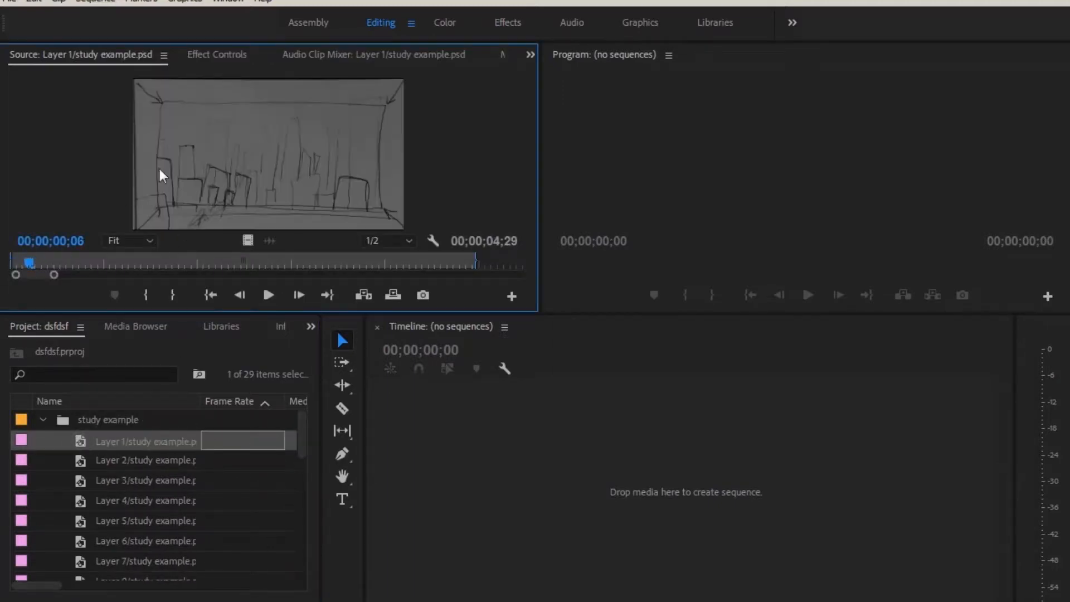
left_click(14, 3)
mouse_move(33, 12)
left_click(306, 34)
left_click(779, 590)
Start a new sequence with Custom editing mode and a timebase of 24.00 frames/second
left_click(14, 3)
mouse_move(33, 13)
left_click(306, 39)
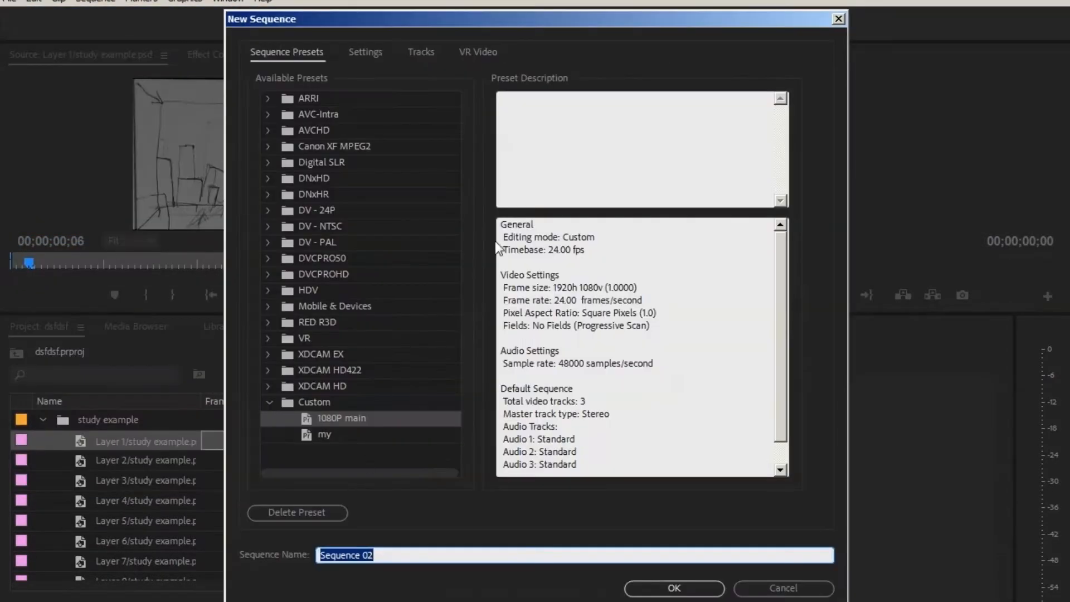
left_click(341, 71)
left_click_drag(602, 320, 591, 144)
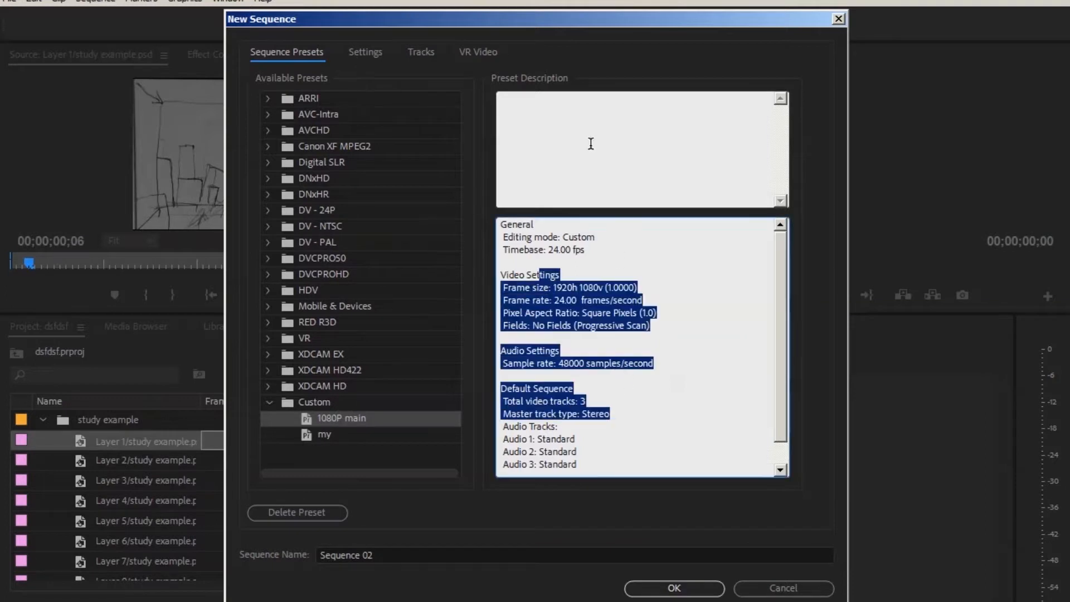
left_click(368, 52)
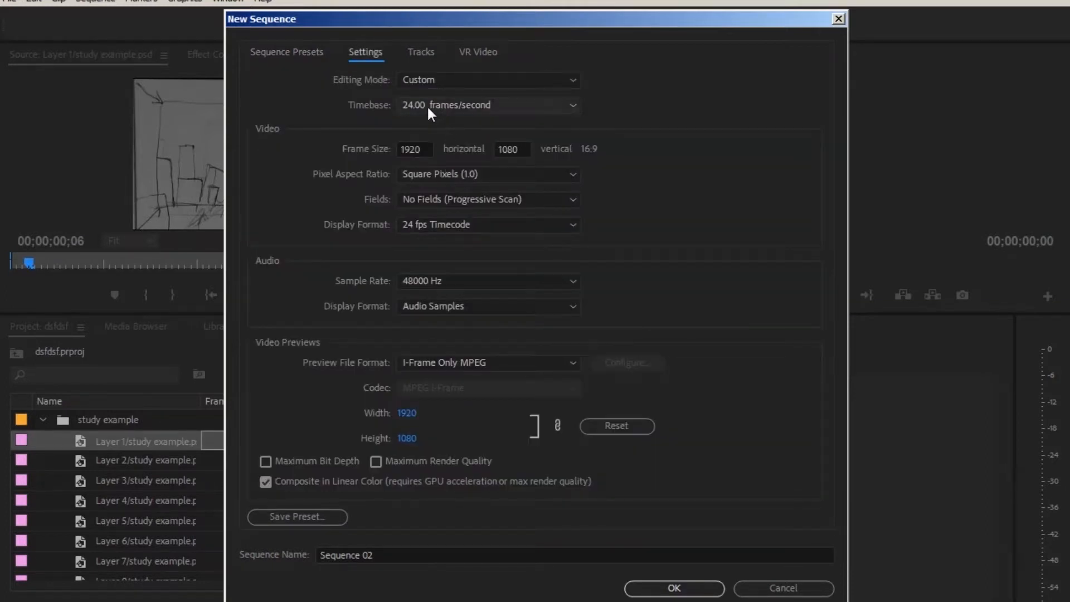
left_click(427, 78)
left_click(481, 110)
left_click(481, 109)
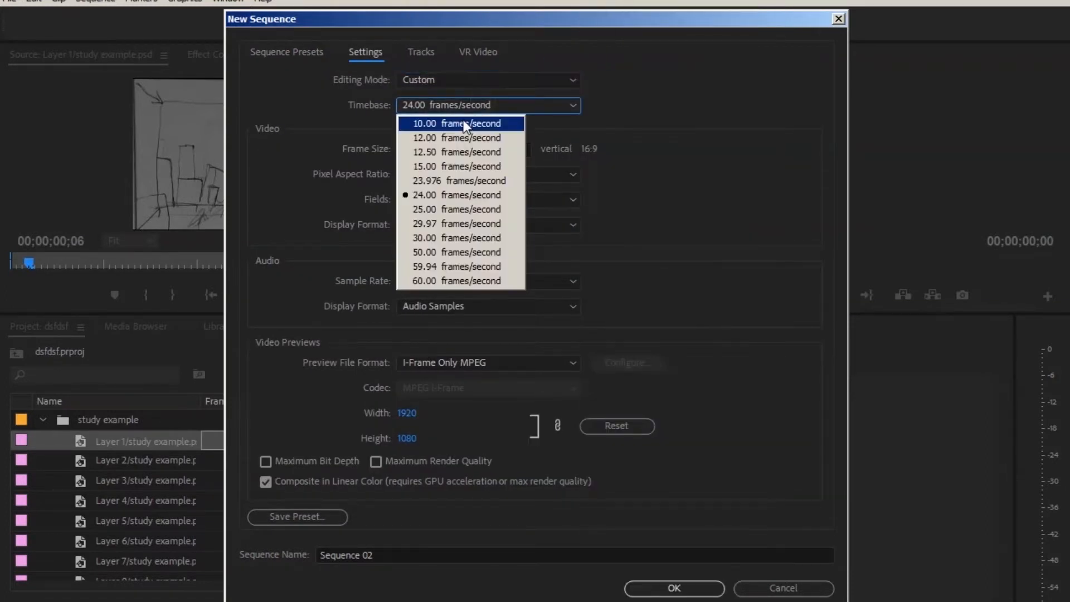
left_click(433, 196)
Set the sequence's frame size to 1920 by 1080 and its pixel aspect ratio to Square Pixels (1.0)
left_click(422, 148)
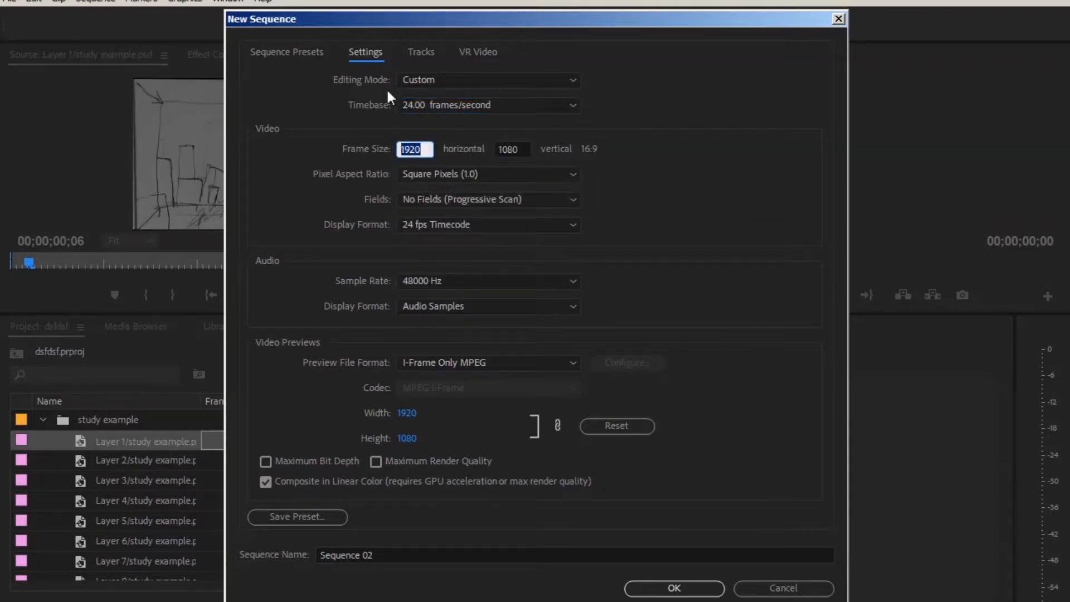
type("1920")
key("Tab")
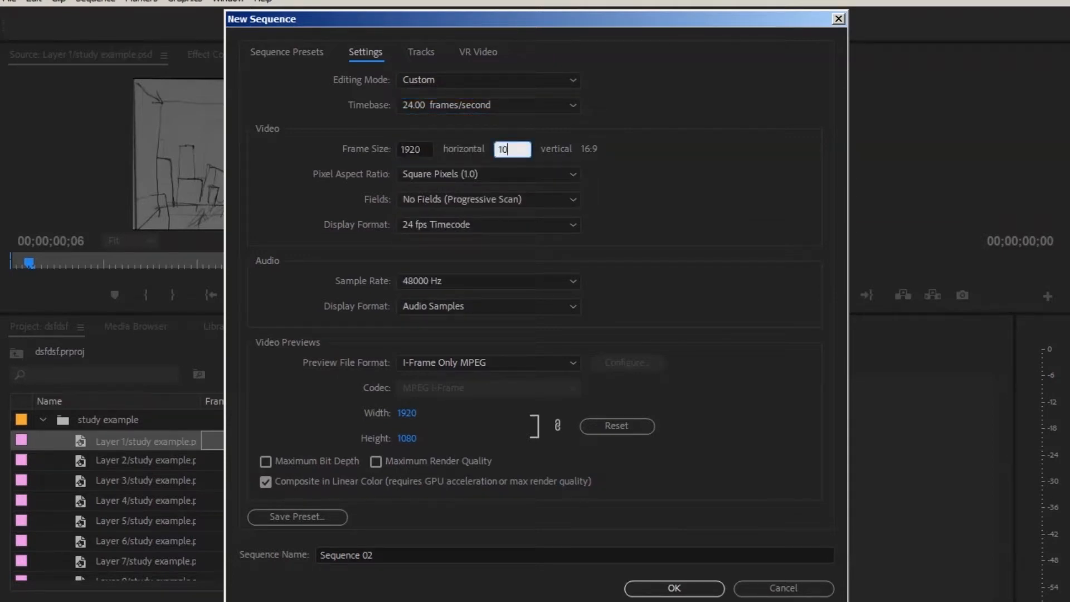
left_click(546, 174)
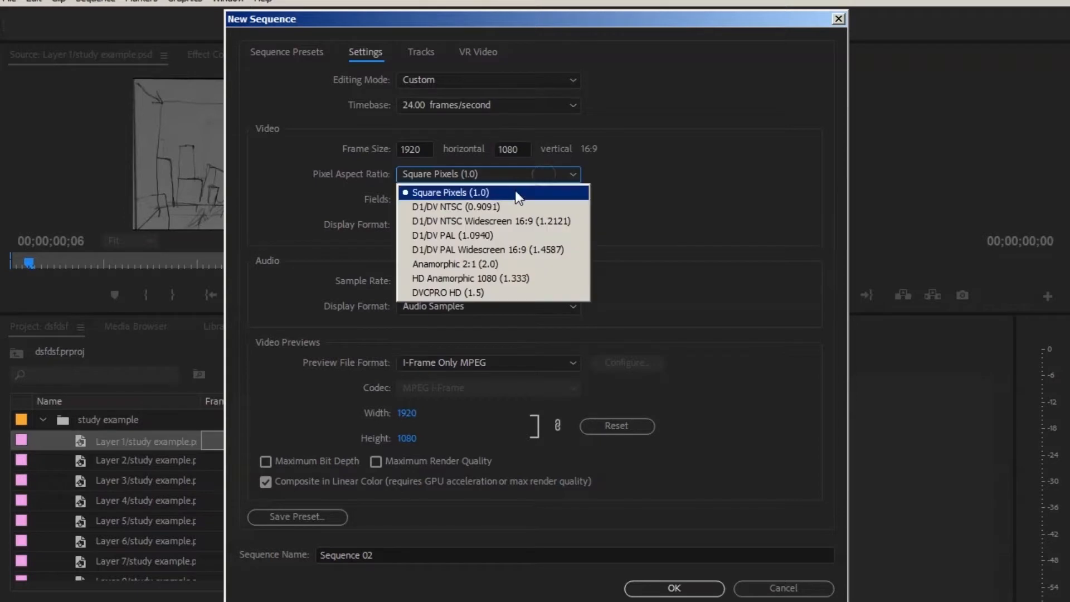
left_click(493, 193)
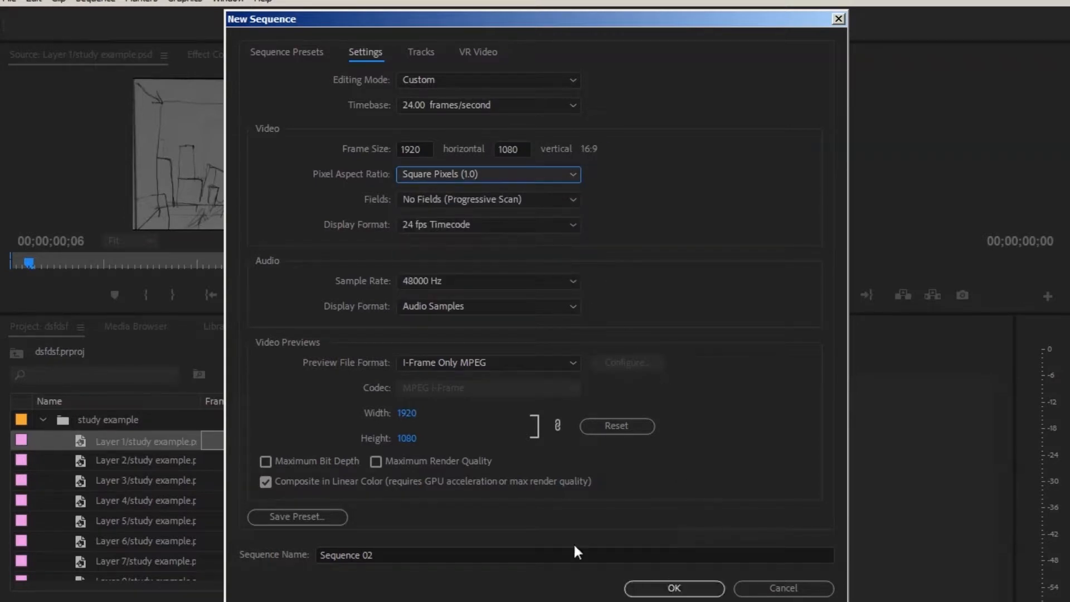
Save the sequence settings as a preset named sdfsdf and create a sequence from it with the default name
left_click(308, 518)
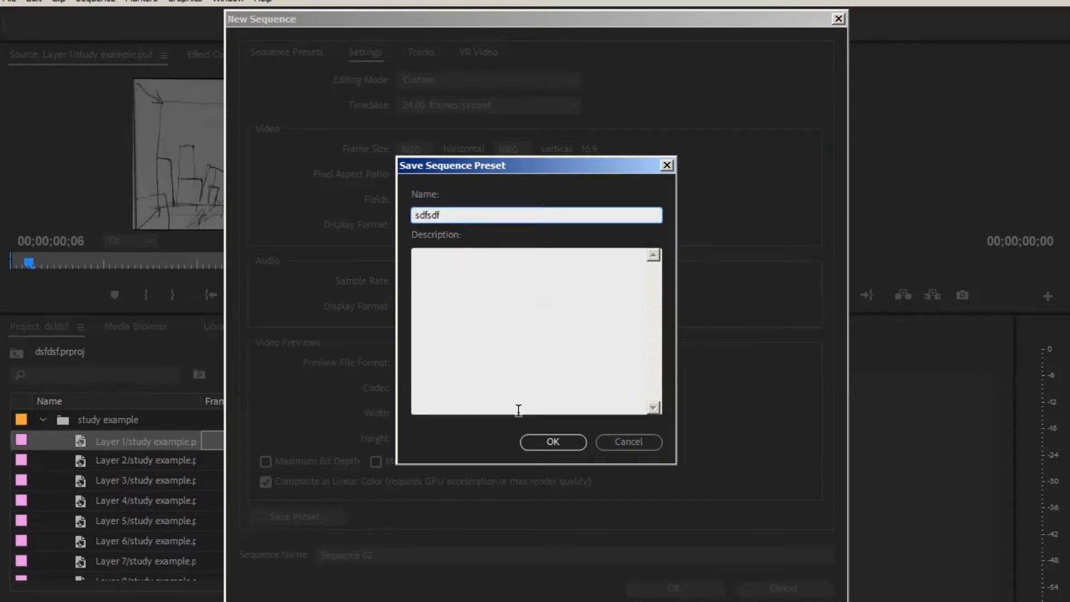
left_click(540, 441)
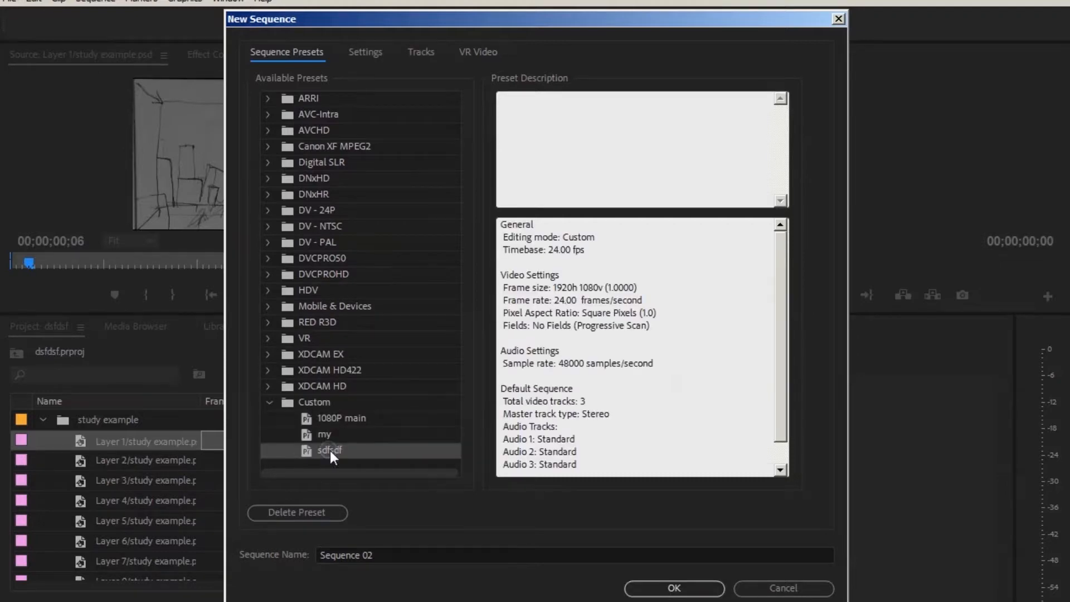
left_click(377, 554)
left_click(674, 587)
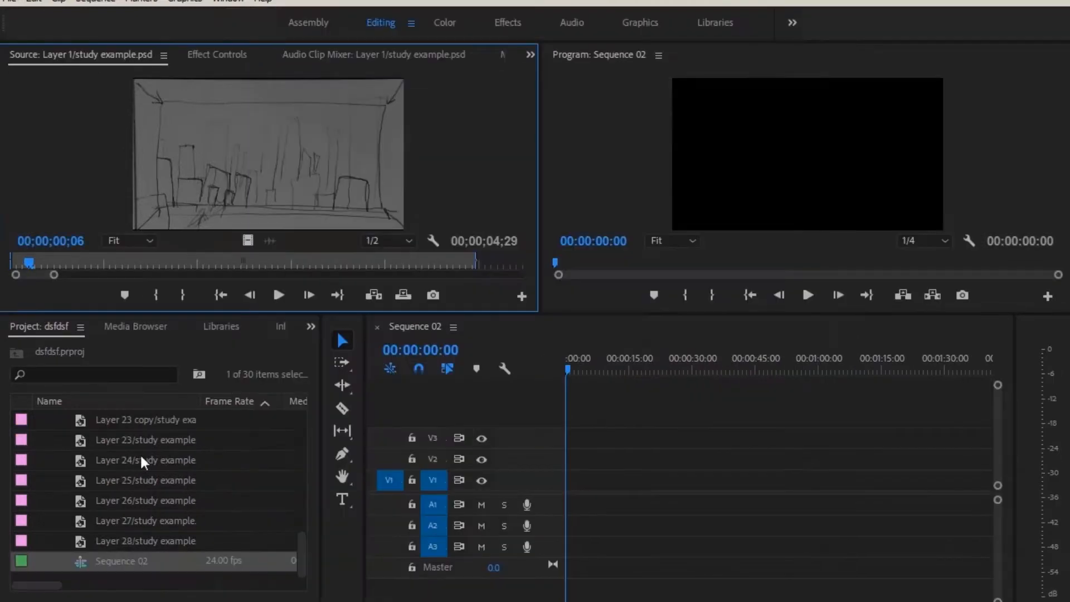
Select all imported study example layers and place them one after another on video track V1
left_click(585, 371)
left_click_drag(302, 523, 146, 533)
left_click(146, 534, "shift")
left_click_drag(301, 539, 301, 435)
left_click_drag(134, 449, 578, 490)
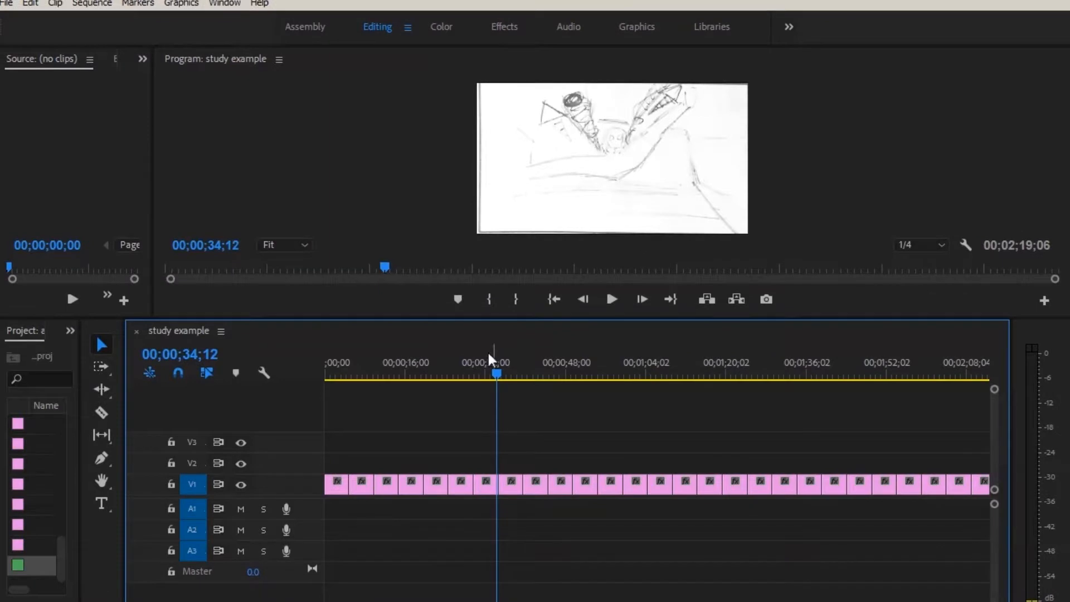
Delete the clips covering about the first 34 seconds of track V1 and play back the remaining drawings
left_click_drag(315, 507, 584, 581)
key("Delete")
key("space")
key("space")
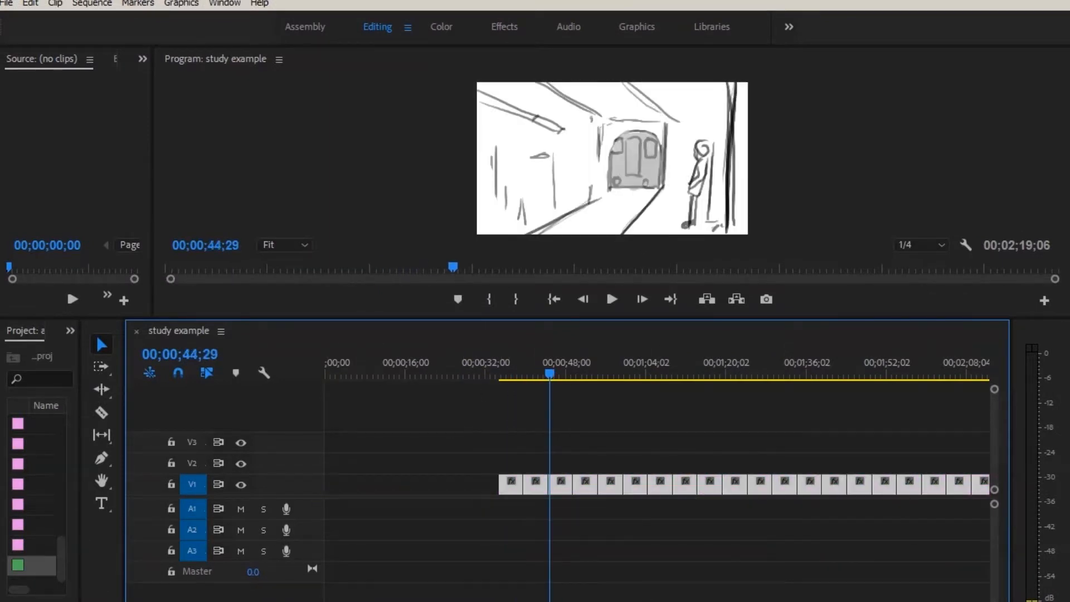
Move all remaining drawing clips on track V1 so that the first one starts at the beginning of the sequence
key("minus")
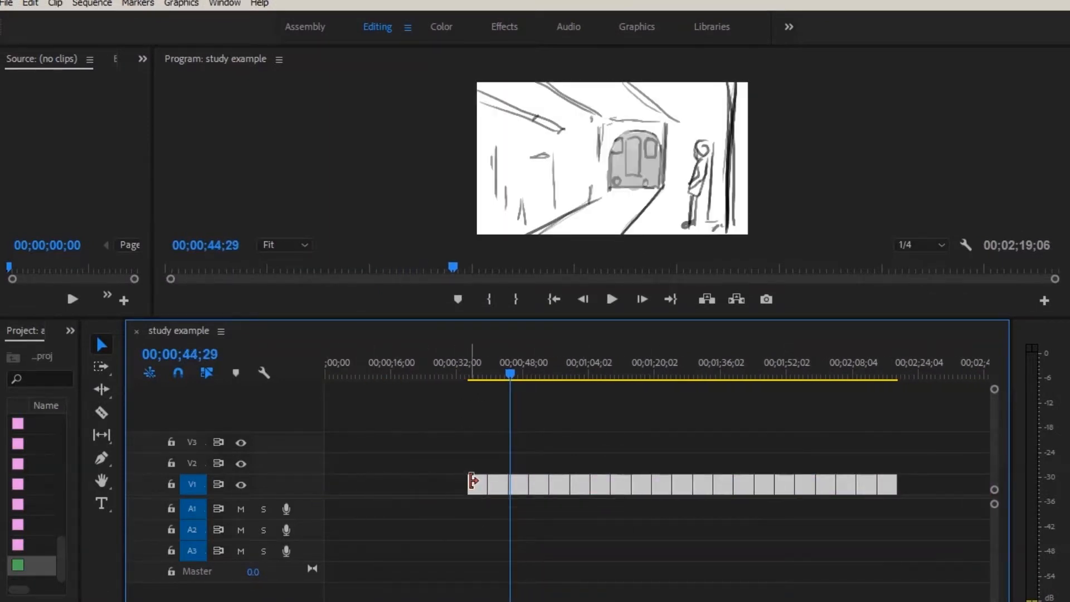
left_click_drag(479, 483, 341, 493)
left_click(342, 440)
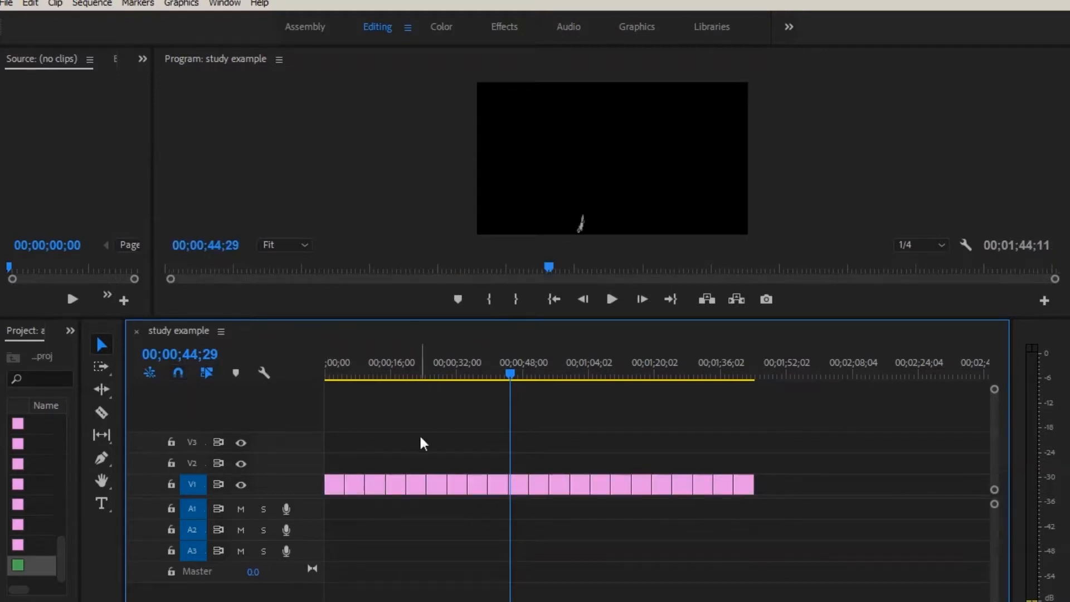
Move the twelve middle drawings, starting at about 30 seconds, from track V1 up to track V2
left_click_drag(747, 490, 769, 482)
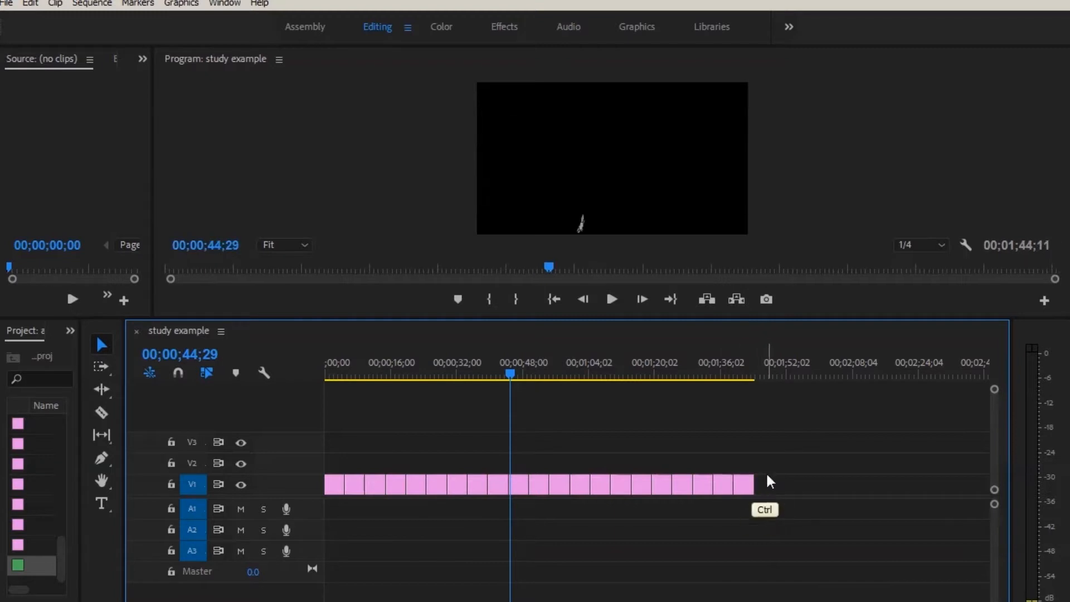
key("=")
left_click_drag(545, 470, 640, 426)
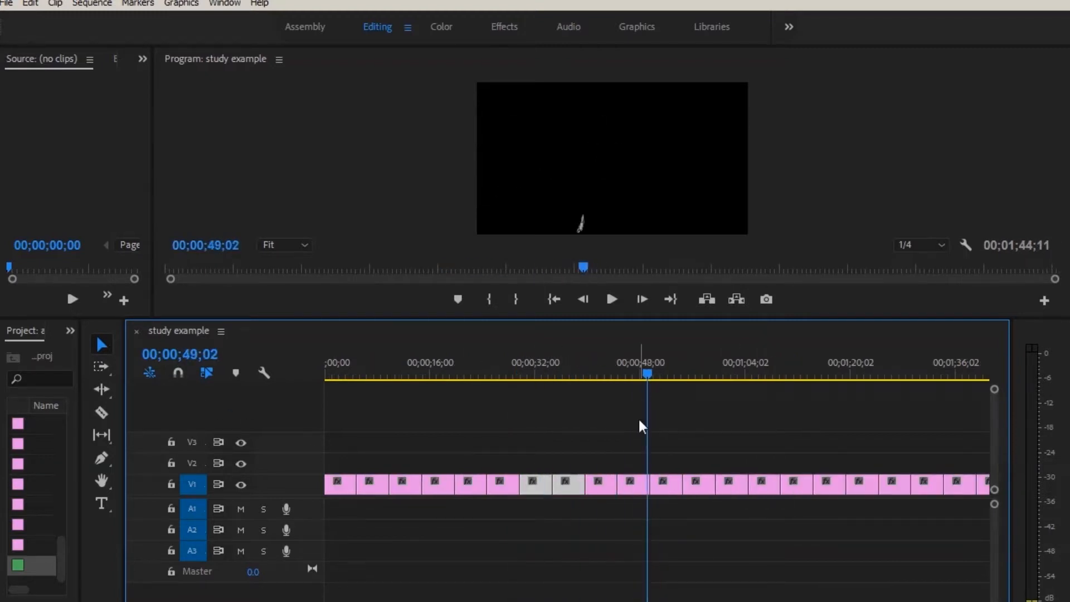
left_click_drag(602, 490, 602, 469)
left_click(902, 375)
left_click_drag(884, 485, 884, 461)
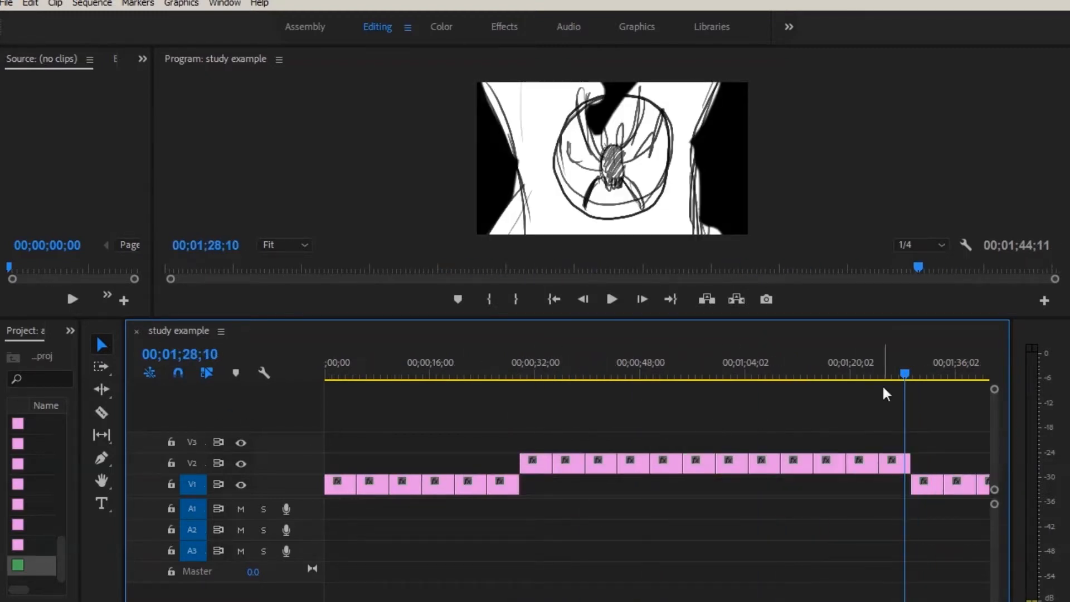
Place background Layers 28, 27 and 26 one after another on V1 and stretch them beneath the full run of V2 drawings
key("minus")
left_click(695, 374)
left_click_drag(759, 461, 614, 486)
left_click(589, 374)
left_click_drag(589, 377, 575, 370)
left_click_drag(613, 485, 678, 483)
mouse_move(538, 374)
left_mouse_down()
mouse_move(501, 375)
mouse_move(526, 375)
left_mouse_up()
left_click_drag(553, 490, 530, 489)
Try an insert move of a clip among the first drawings on track V1 and undo it
mouse_move(390, 375)
left_mouse_down()
mouse_move(362, 374)
mouse_move(454, 372)
mouse_move(385, 376)
mouse_move(410, 375)
left_mouse_up()
key("ctrl")
mouse_move(412, 484)
left_mouse_down()
mouse_move(410, 454)
mouse_move(398, 485)
mouse_move(423, 485)
left_mouse_up()
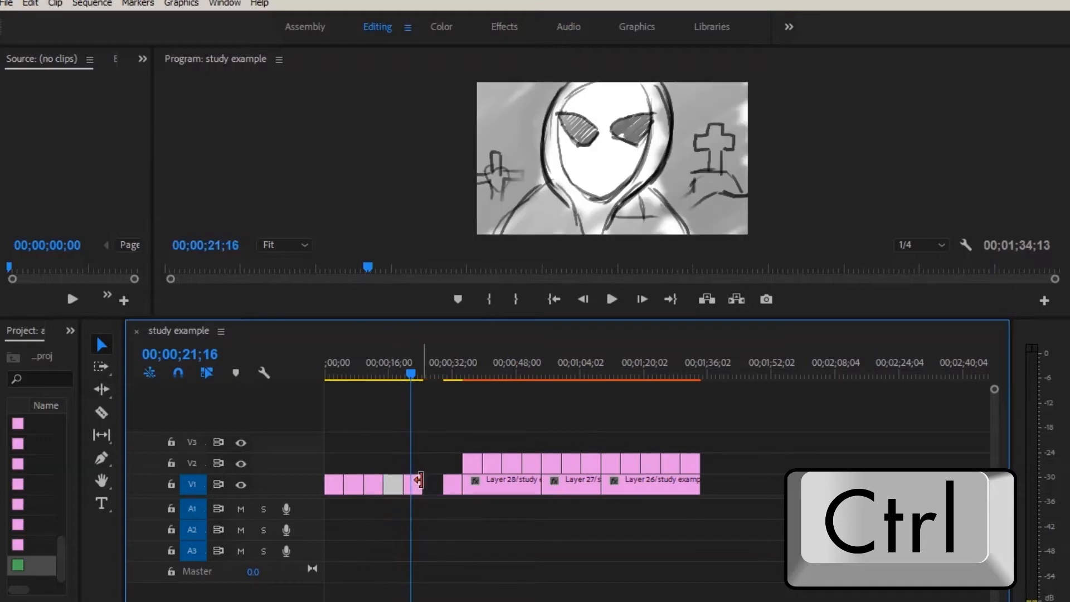
key("ctrl+z")
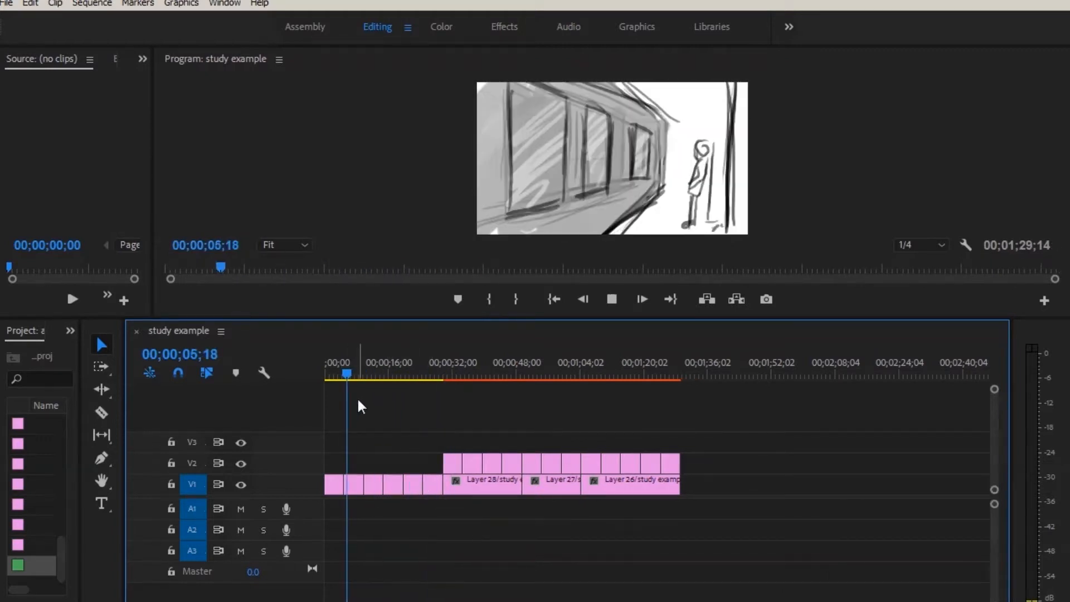
Try moving the second drawing on track V1 further along the row and replay the opening drawings
left_click_drag(346, 377, 377, 377)
mouse_move(373, 484)
left_mouse_down()
mouse_move(352, 471)
mouse_move(362, 483)
left_mouse_up()
key("alt")
mouse_move(369, 374)
left_mouse_down()
mouse_move(404, 380)
mouse_move(367, 419)
mouse_move(359, 369)
mouse_move(370, 372)
left_mouse_up()
left_click_drag(357, 482, 394, 486)
left_click_drag(351, 374, 340, 413)
key("space")
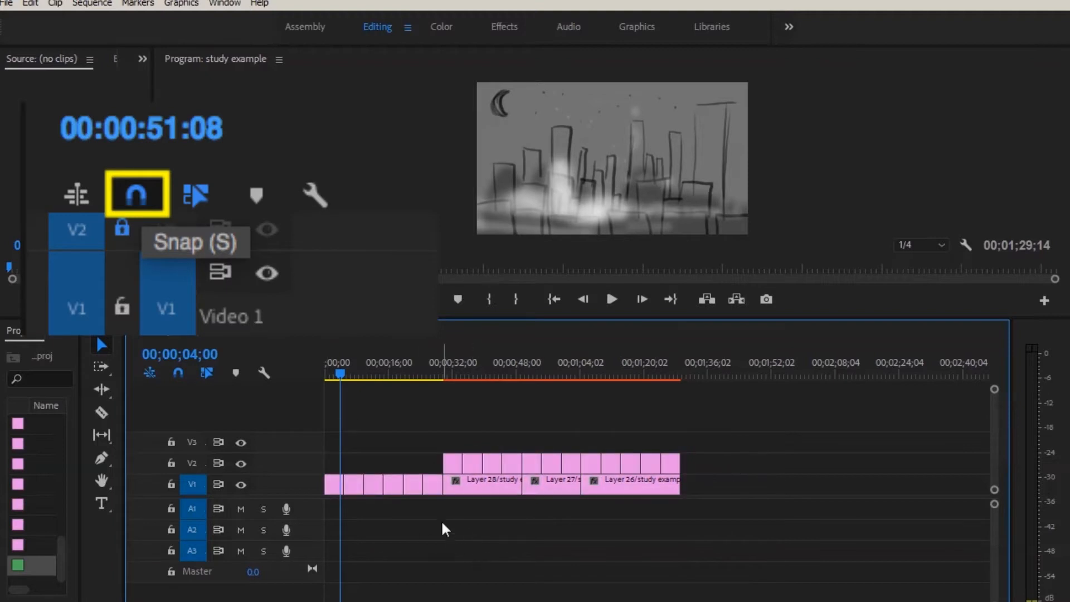
Widen the project file list and import the ANIMATED SPIDER-MAN audio file from the downl folder on Storage (E:)
left_click_drag(71, 518, 203, 519)
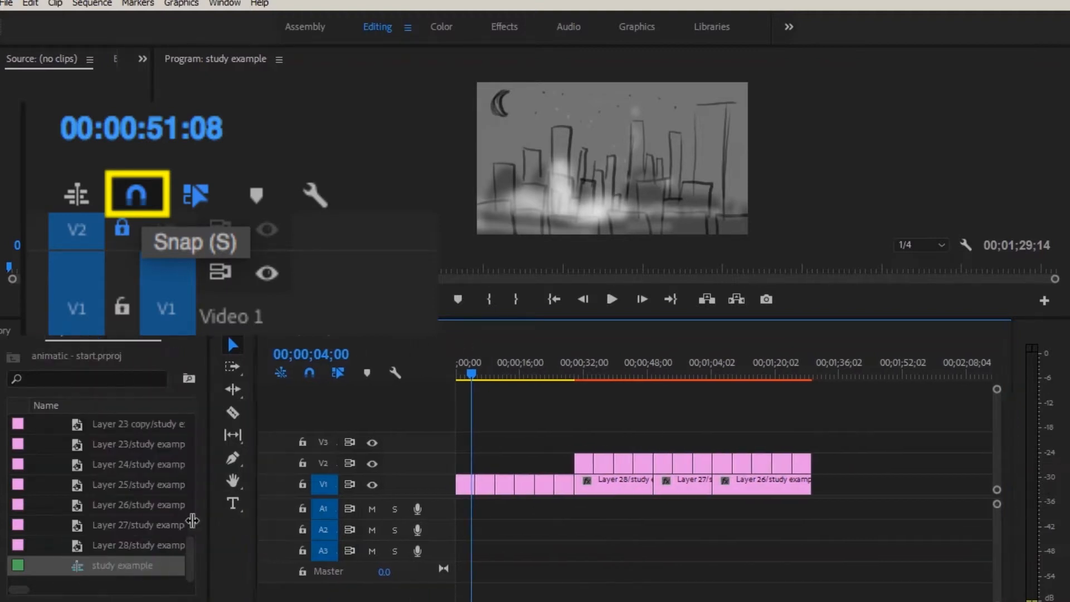
key("ctrl+i")
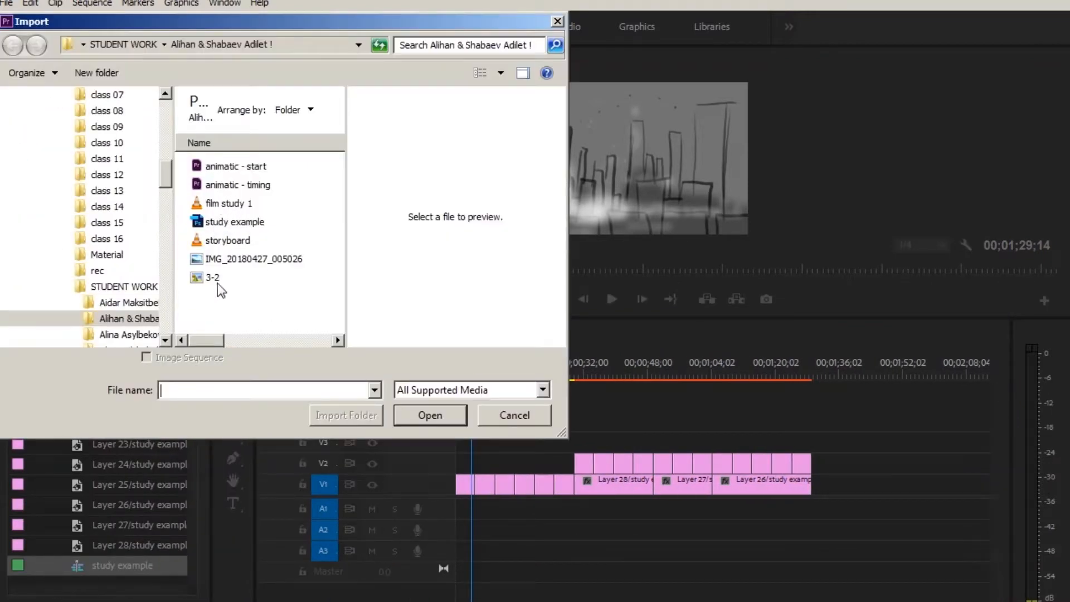
left_click_drag(165, 174, 175, 80)
left_click(57, 182)
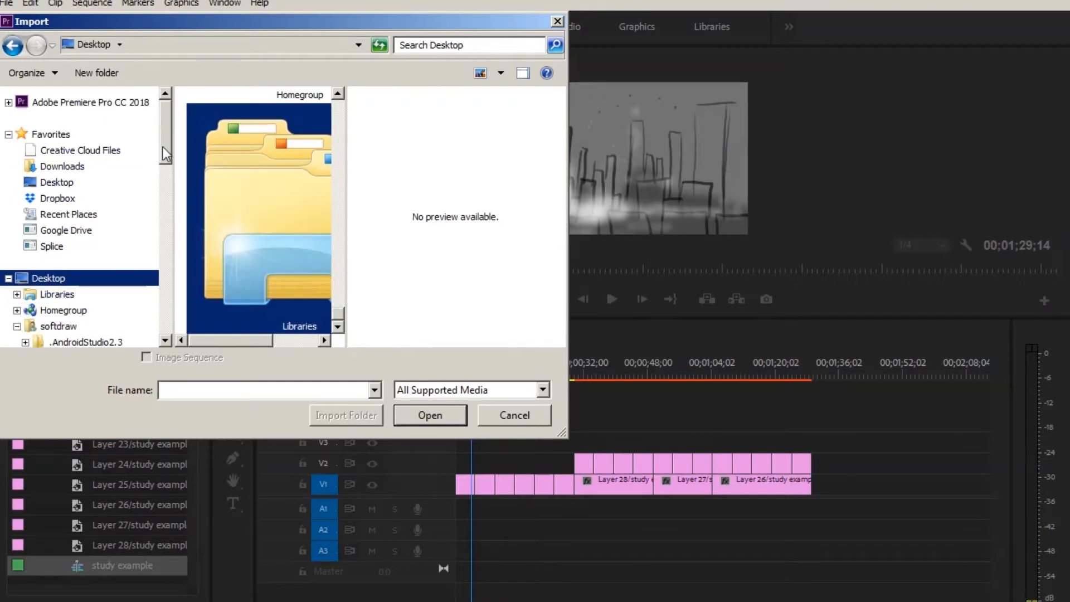
mouse_move(163, 146)
left_mouse_down()
mouse_move(156, 183)
mouse_move(163, 146)
left_mouse_up()
left_click(17, 326)
scroll(17, 326, "down", 1)
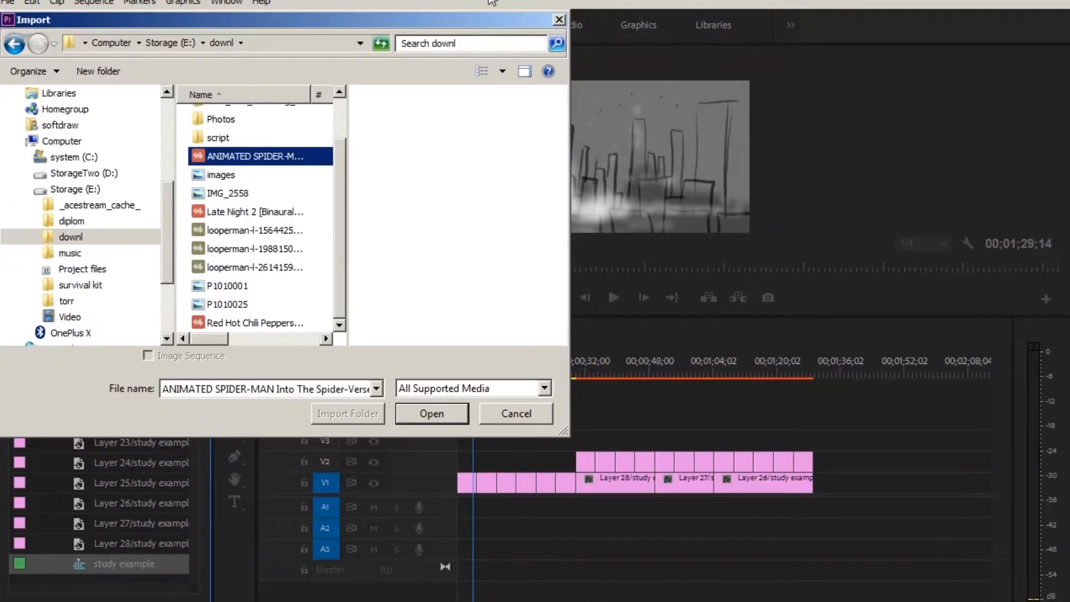
double_click(263, 148)
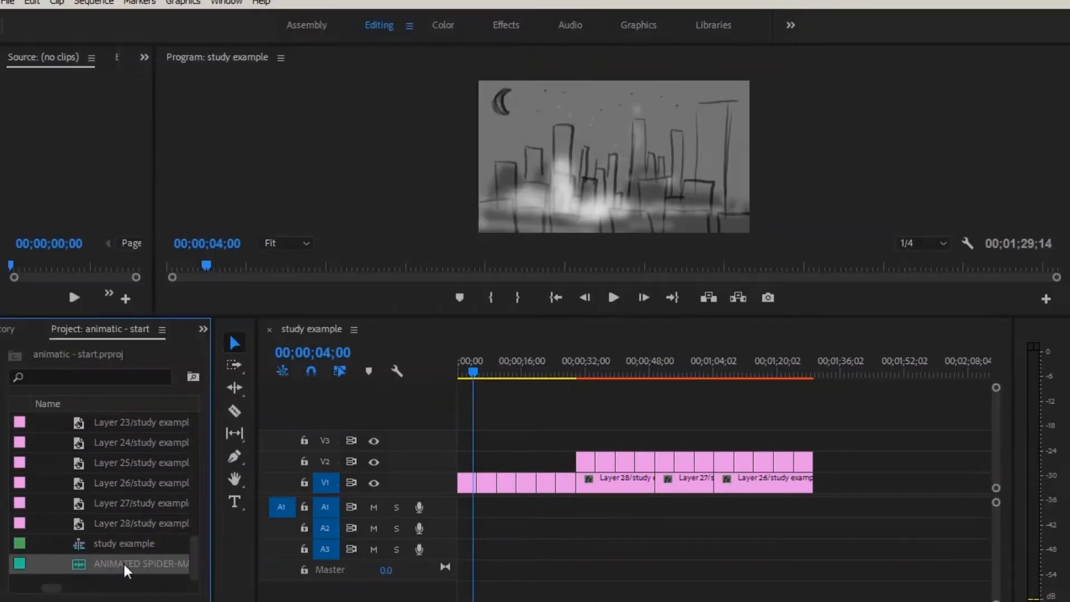
Place the imported trailer audio at the start of track A1 and play the sequence from the beginning
left_click_drag(126, 568, 492, 510)
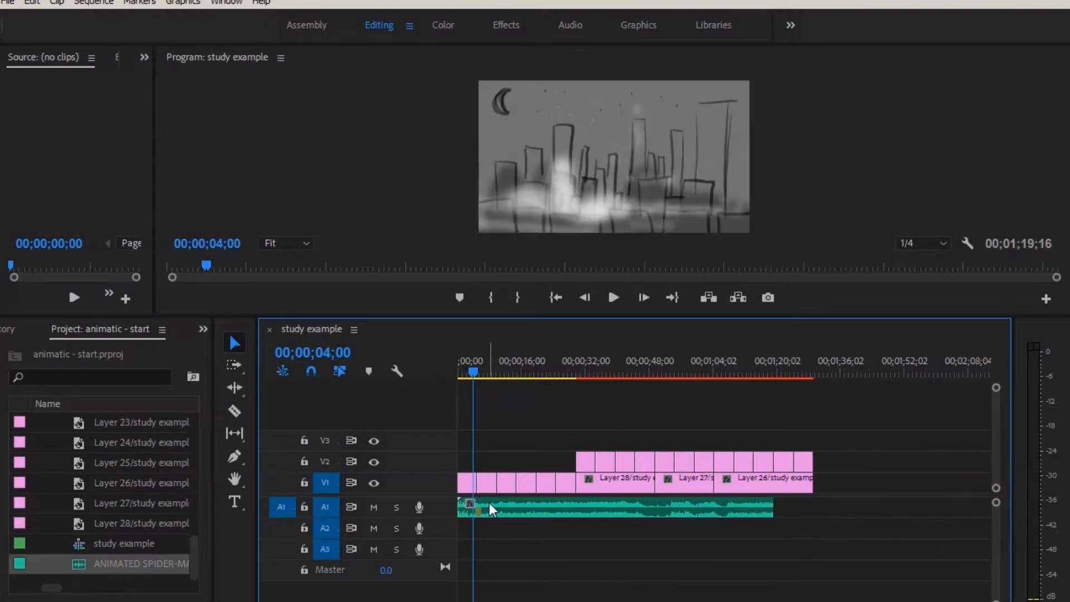
left_click_drag(677, 372, 473, 377)
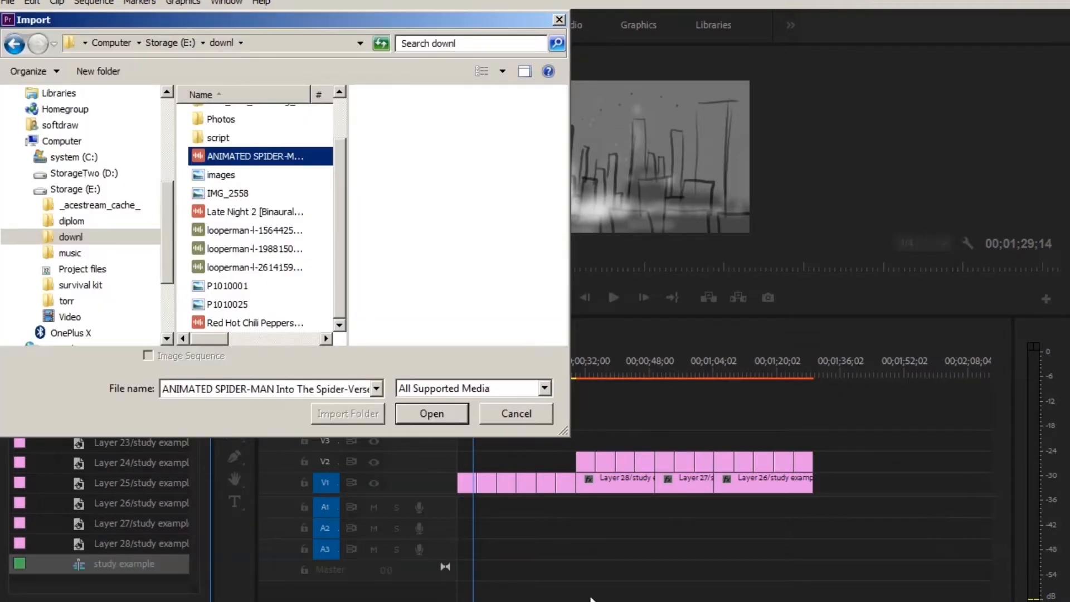
key("Return")
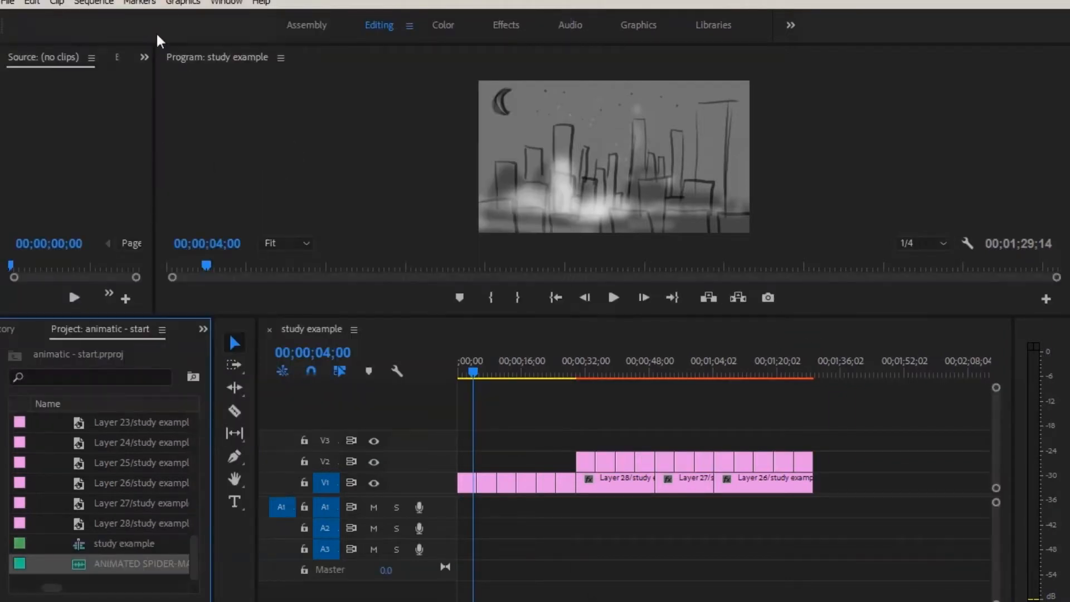
left_click_drag(124, 564, 462, 507)
mouse_move(781, 507)
left_mouse_down()
mouse_move(895, 507)
mouse_move(781, 506)
left_mouse_up()
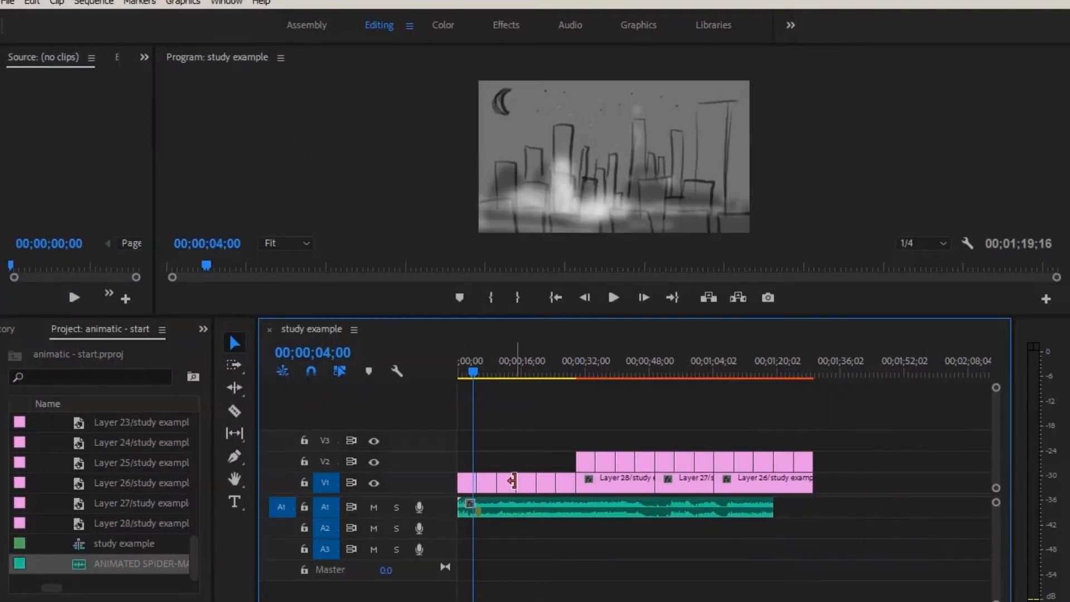
left_click_drag(779, 372, 471, 372)
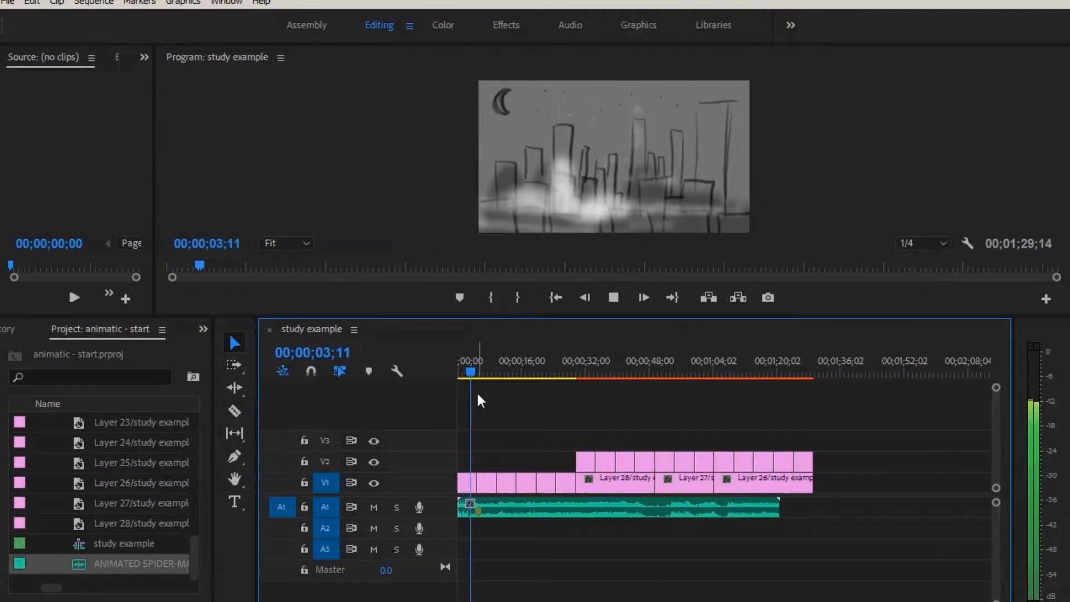
Split the audio clip on track A1 at 00;00;03;16
left_click(487, 521)
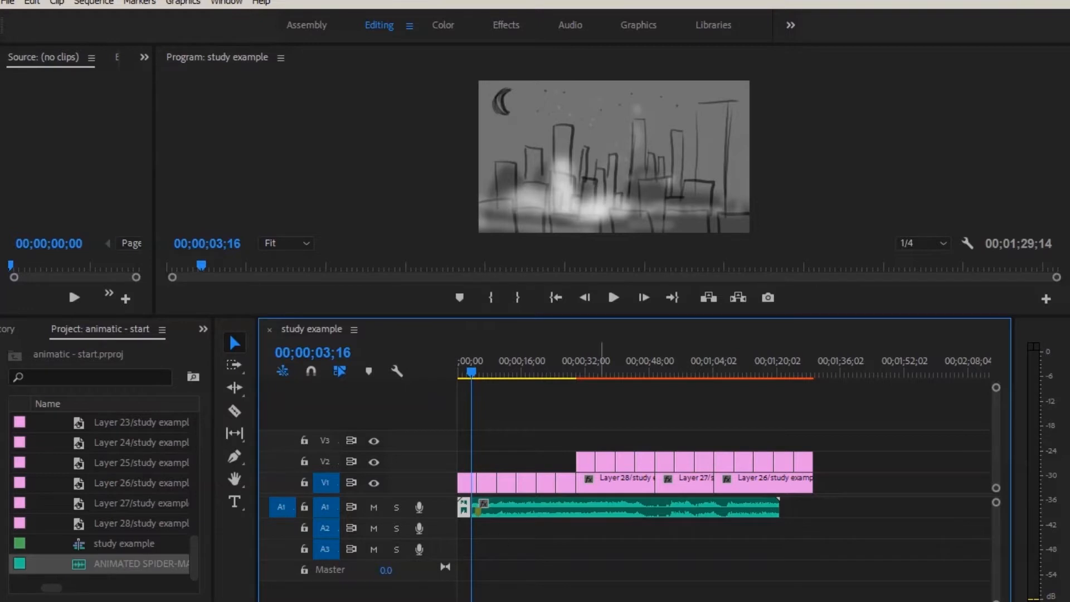
key("equal")
key("equal")
left_click_drag(519, 372, 592, 372)
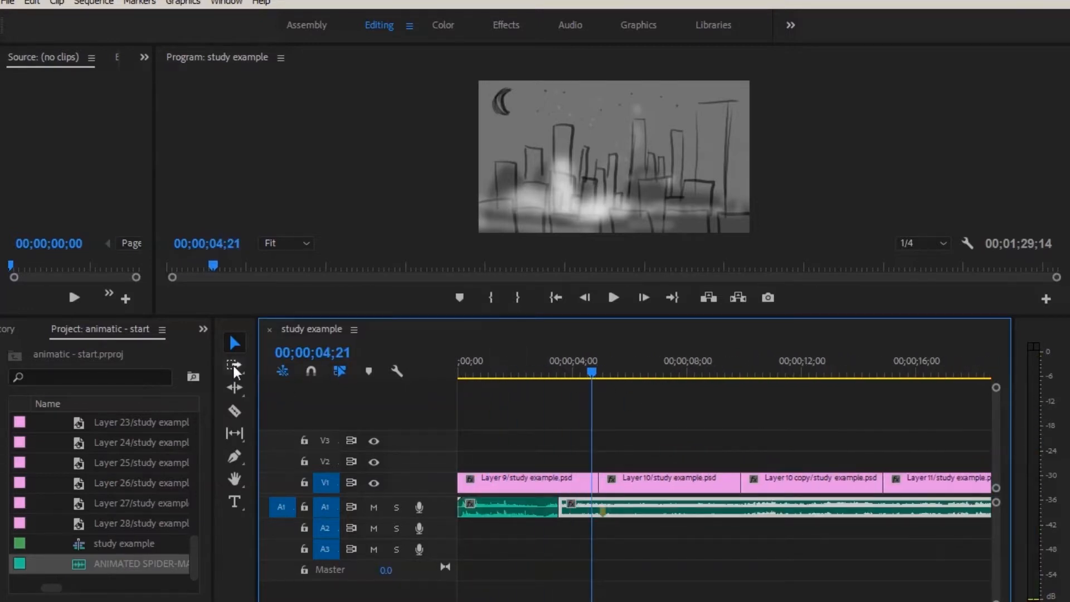
Try razor cuts on the A1 audio at about 5 and 6.5 seconds and undo them
left_click(234, 411)
left_click(609, 508)
left_click(646, 508)
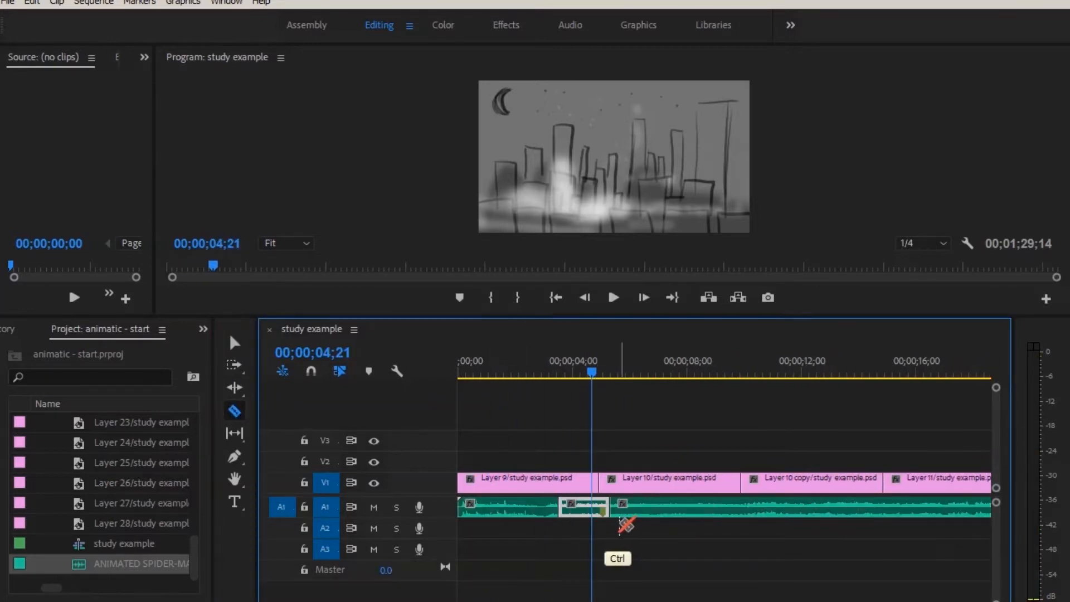
key("ctrl+z")
Delete the audio piece before the cut and close the gap so the remaining audio starts at the sequence's beginning
left_click(234, 387)
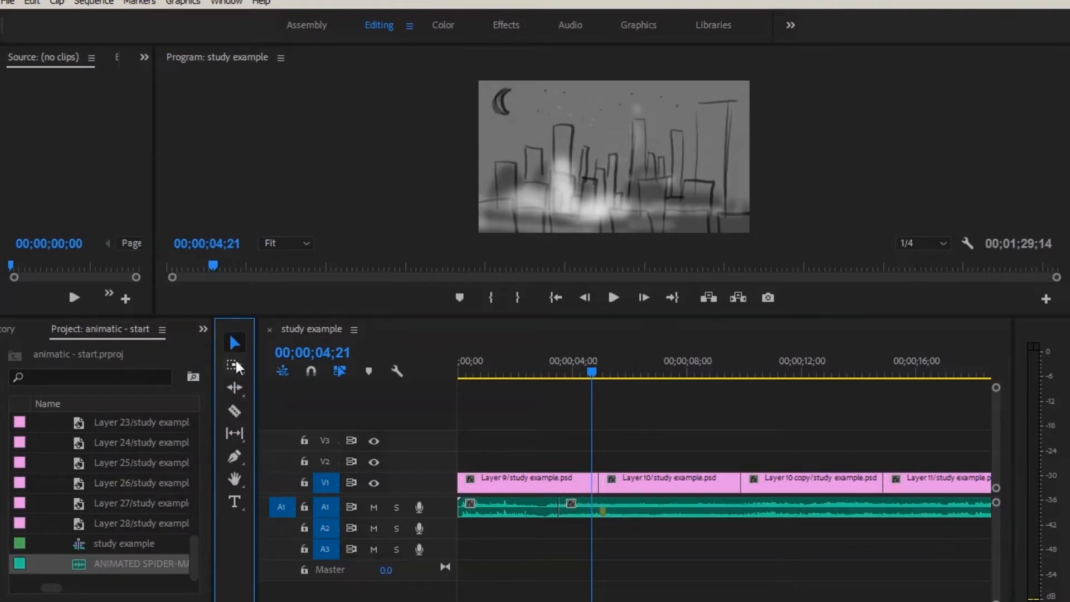
key("v")
left_click(520, 372)
key("Delete")
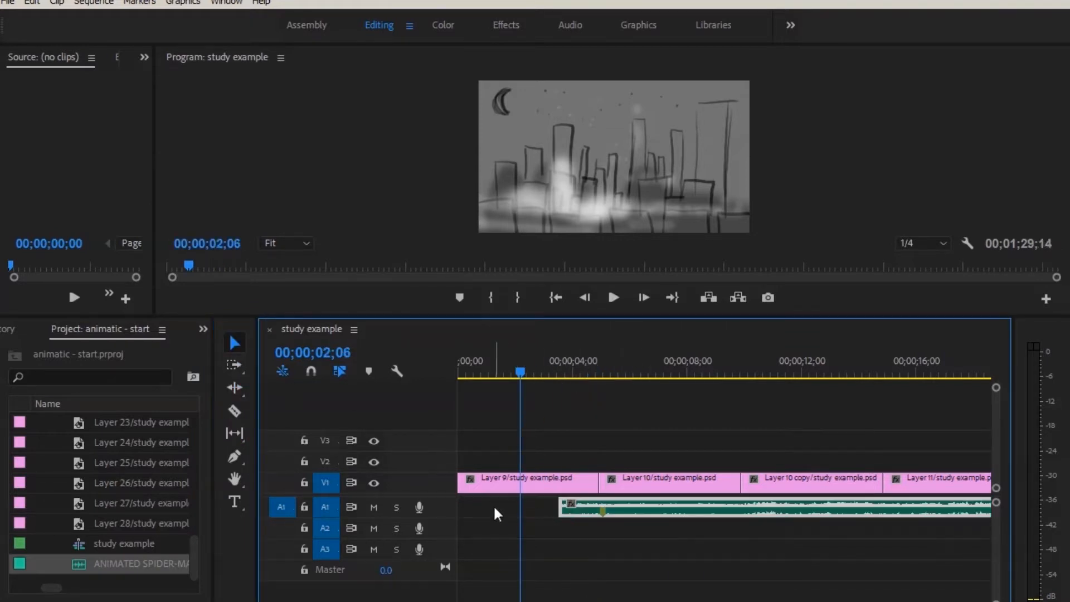
left_click(494, 513)
key("Delete")
Scrub through the sequence to check the drawings against the trimmed audio
left_click(527, 374)
left_click_drag(527, 374, 774, 383)
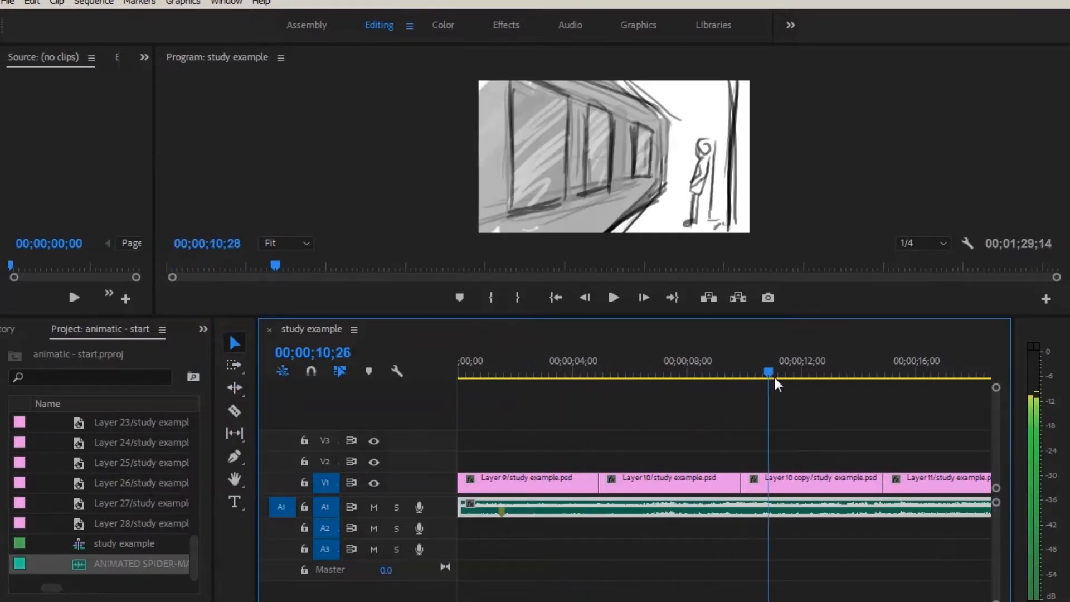
key("minus")
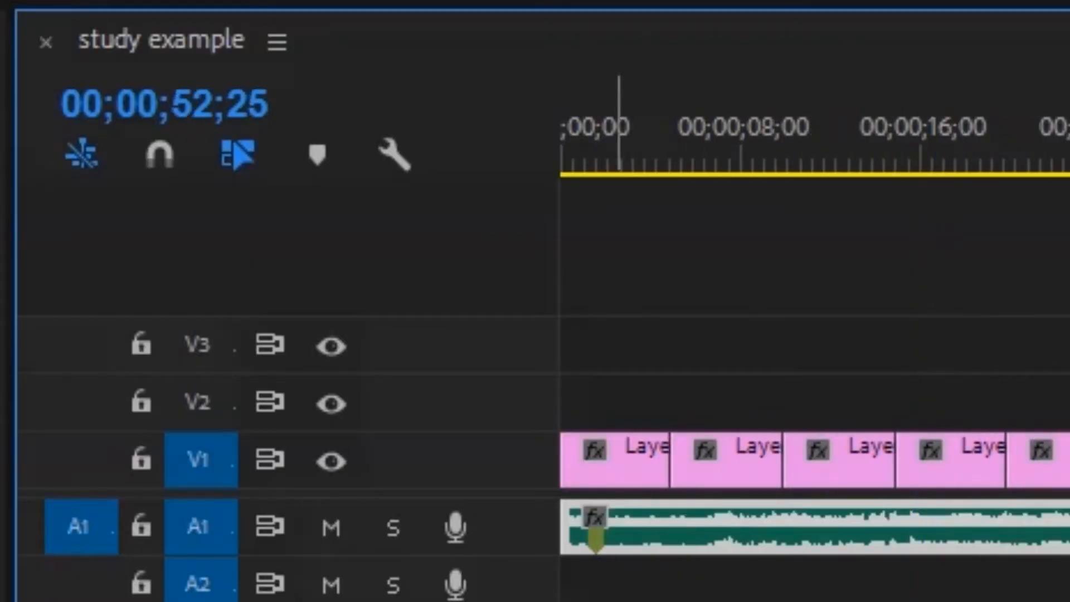
key("minus")
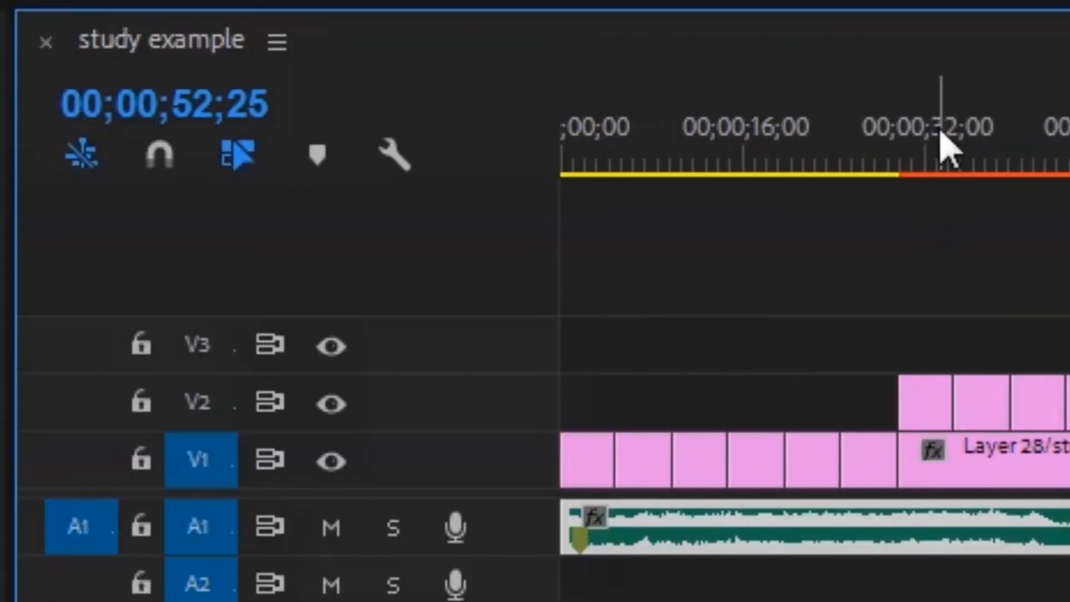
left_click_drag(674, 164, 919, 212)
Select the first six drawing clips on track V1 and run a clip command on them with its dialog's default settings
left_click(836, 437)
left_click_drag(624, 162, 700, 161)
right_click(681, 453)
left_click(903, 280)
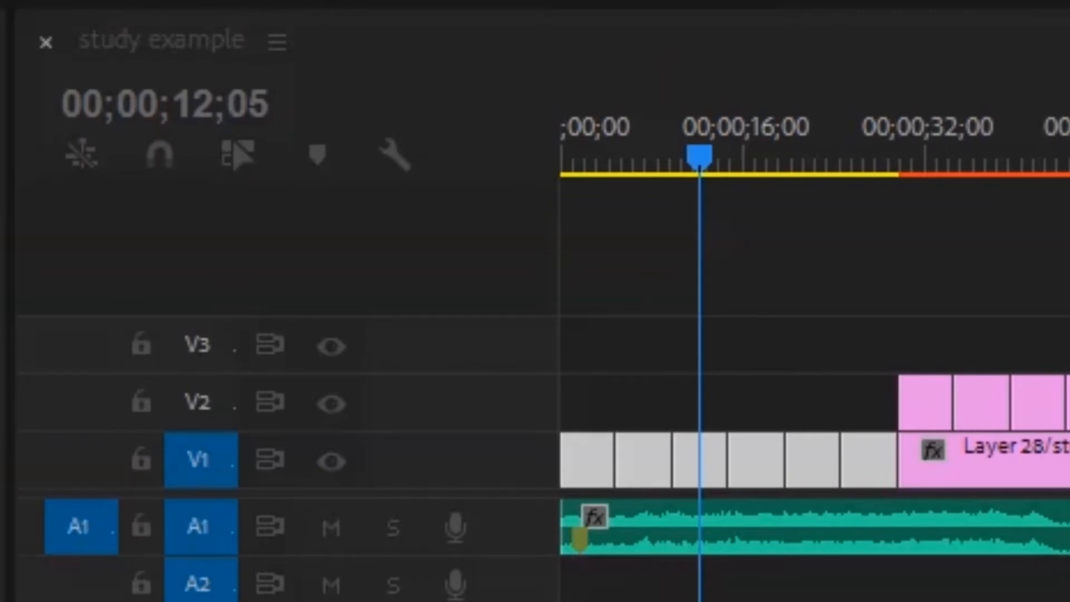
key("Return")
Widen the timeline of the animatic - timing project and examine how its clips line up with the markers
key("equal")
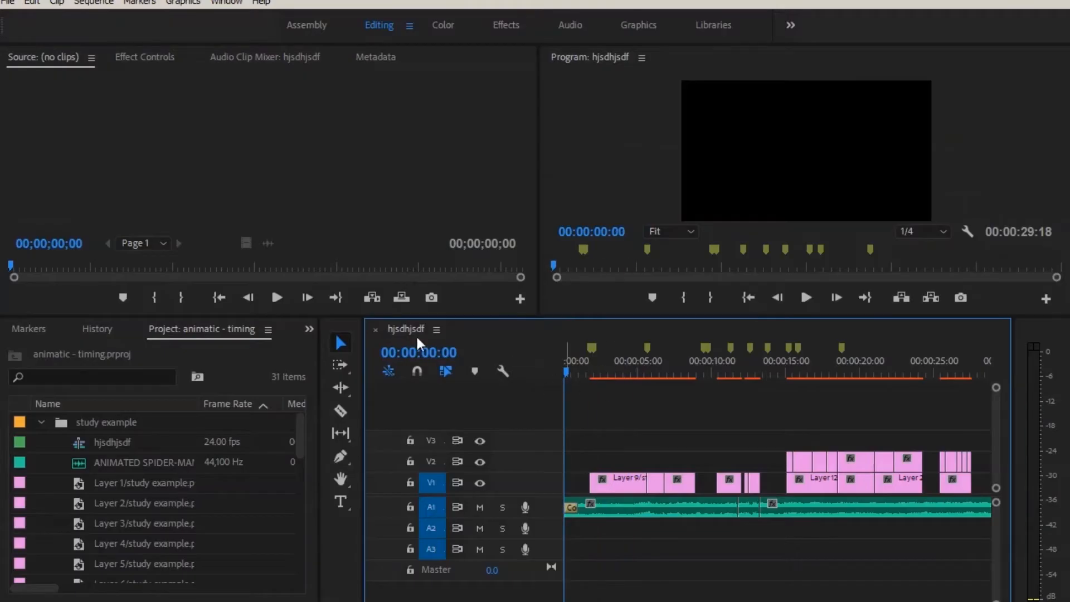
left_click_drag(323, 381, 140, 381)
left_click_drag(390, 370, 864, 347)
key("m")
left_click_drag(758, 408, 613, 479)
key("Home")
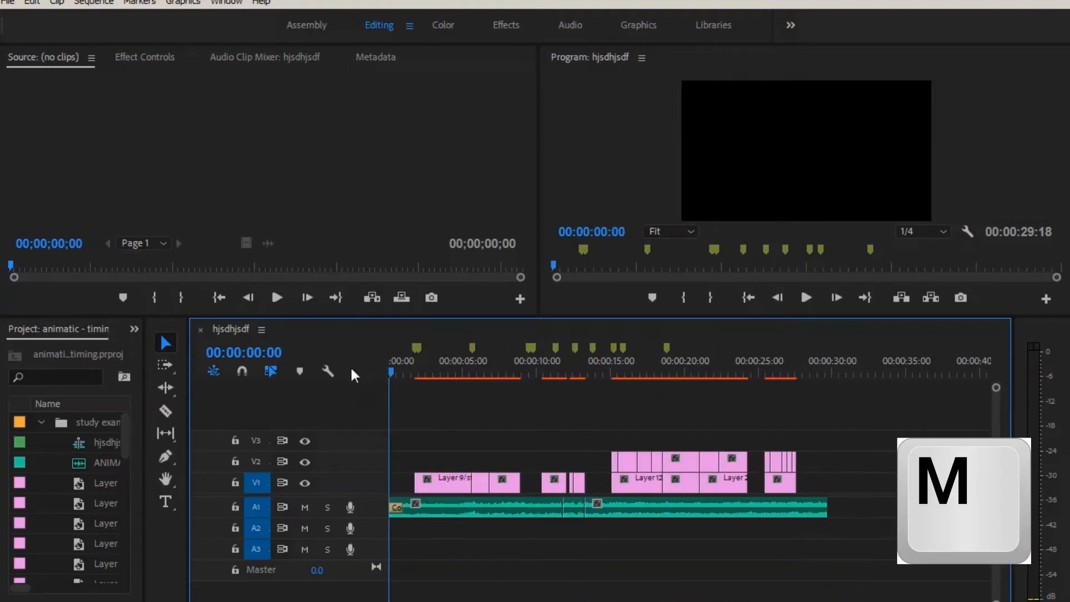
Inspect the Constant Power transition at the start of the A1 audio clip and its duration setting
key("equal")
key("equal")
key("equal")
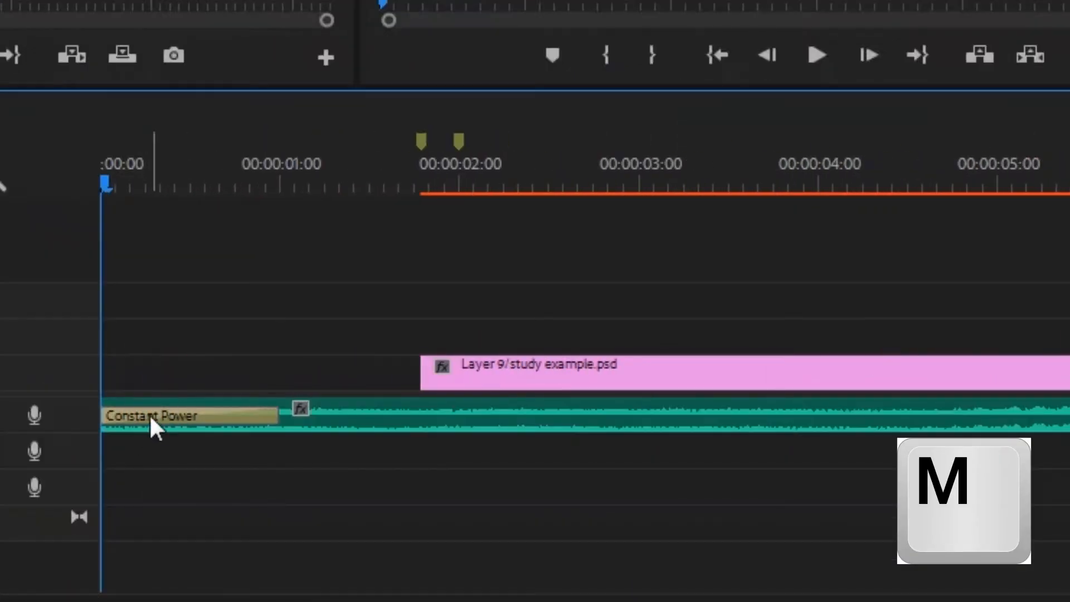
right_click(105, 421)
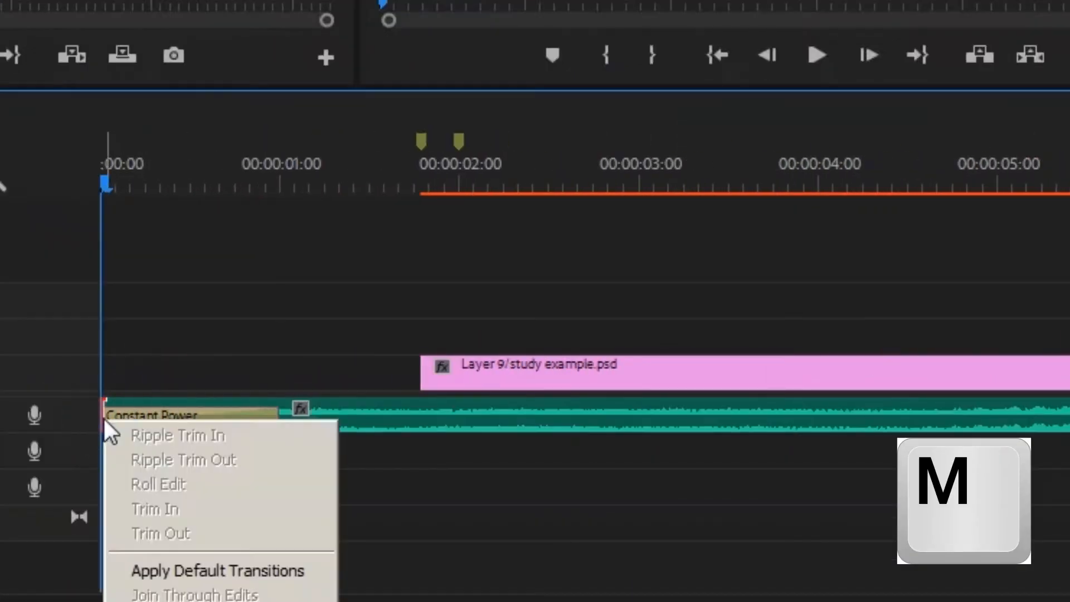
left_click(234, 389)
double_click(160, 419)
left_click(472, 116)
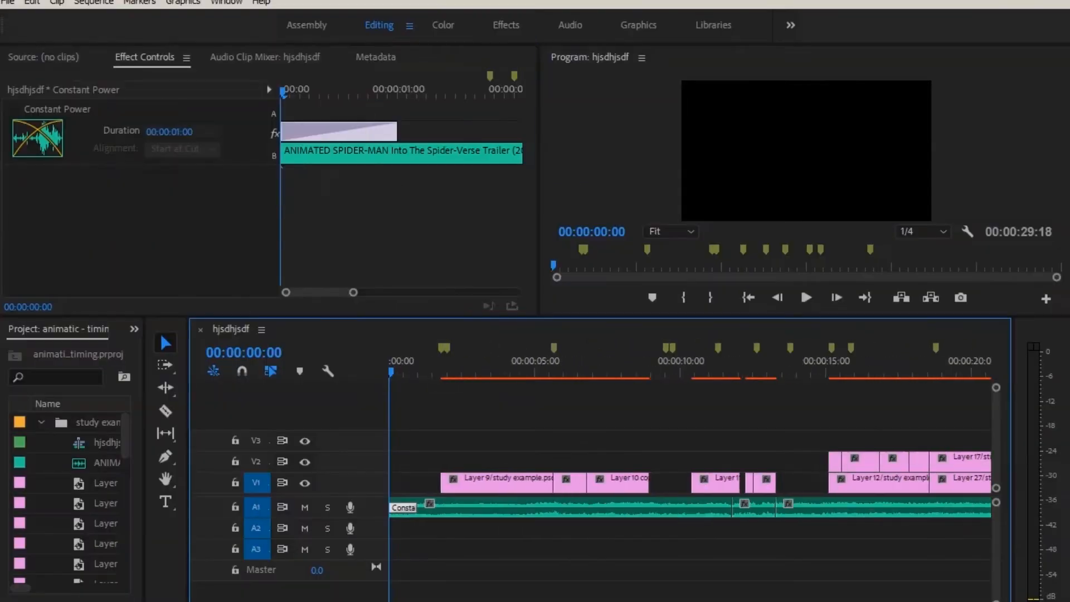
Set a Scale keyframe of 100 at the start of the Layer 9 clip on track V1
left_click_drag(466, 361, 470, 468)
mouse_move(290, 84)
left_mouse_down()
mouse_move(355, 92)
mouse_move(286, 89)
left_mouse_up()
left_click(37, 160)
Add a larger Scale keyframe at the end of the Layer 9 clip and scrub through it to preview the zoom
left_click_drag(453, 367, 520, 372)
left_click(520, 90)
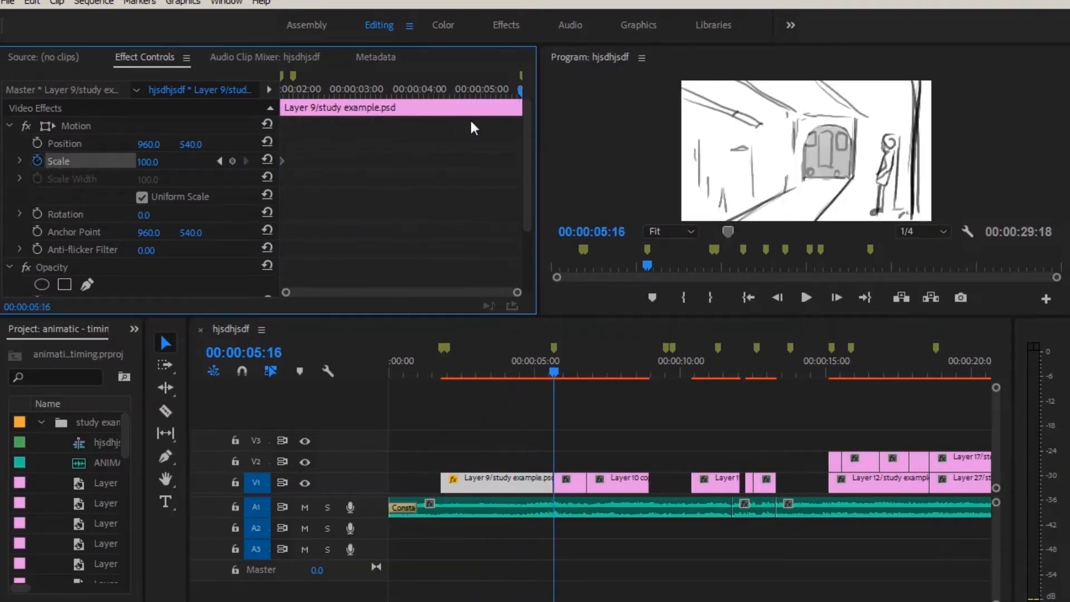
left_click(518, 91)
left_click_drag(147, 161, 159, 162)
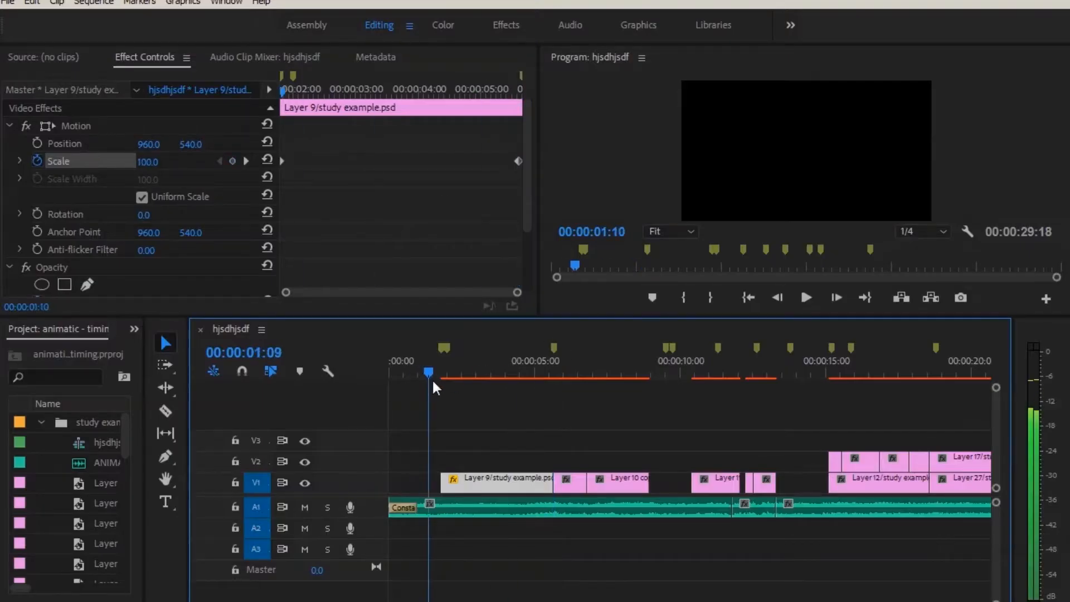
left_click_drag(433, 377, 466, 370)
left_click(488, 152)
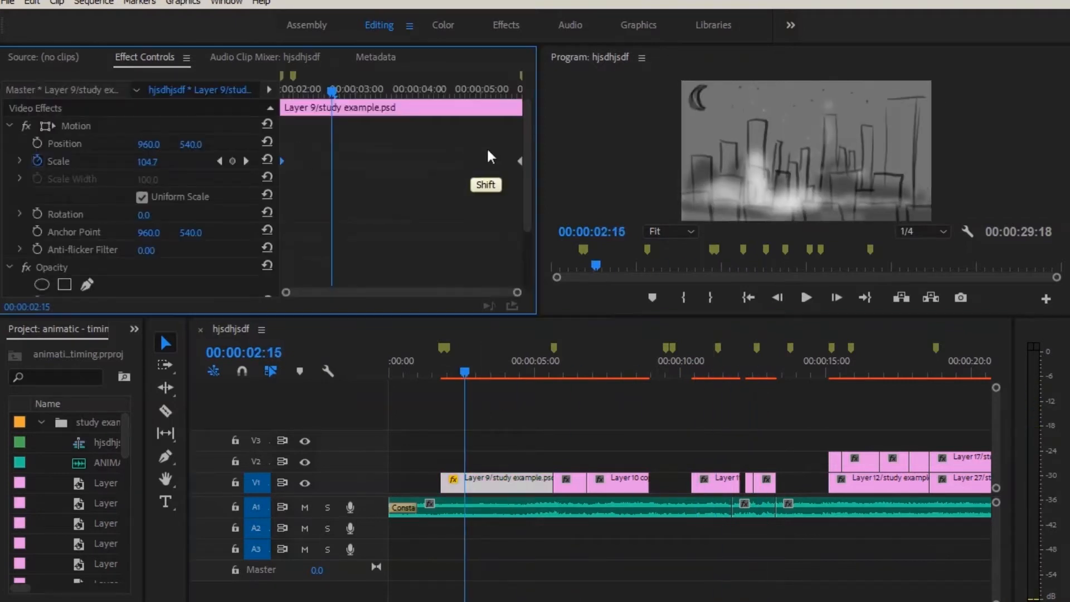
Copy the Scale keyframes from the Layer 9 clip, paste them at the start of the Layer 11 clip on V1 and play back the zoom
left_click(45, 4)
left_click(59, 71)
left_click(693, 372)
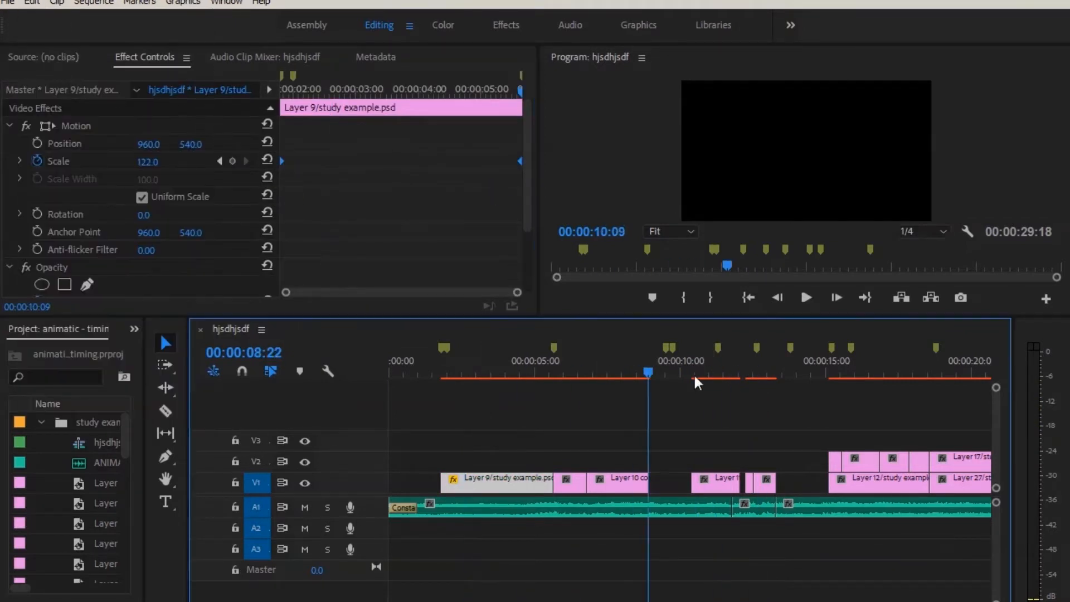
left_click(710, 483)
left_click(84, 148)
key("ctrl+v")
key("space")
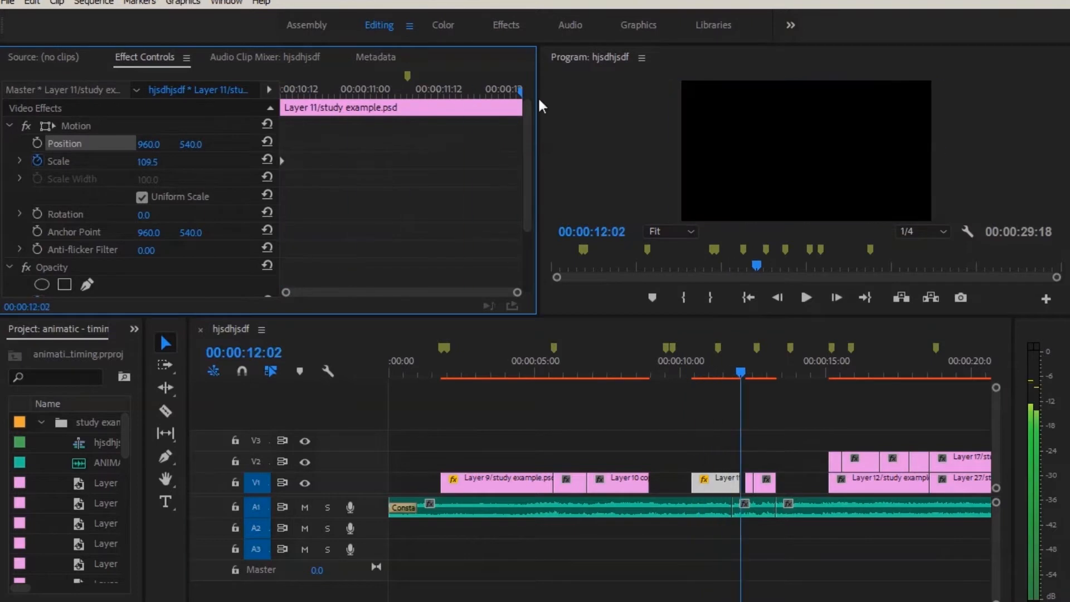
key("space")
key("space")
key("space")
Move the Layer 11 clip's anchor point onto the grave cross, at about 1674.3, 407.4, and scrub through the clip to preview the zoom
left_click(807, 144)
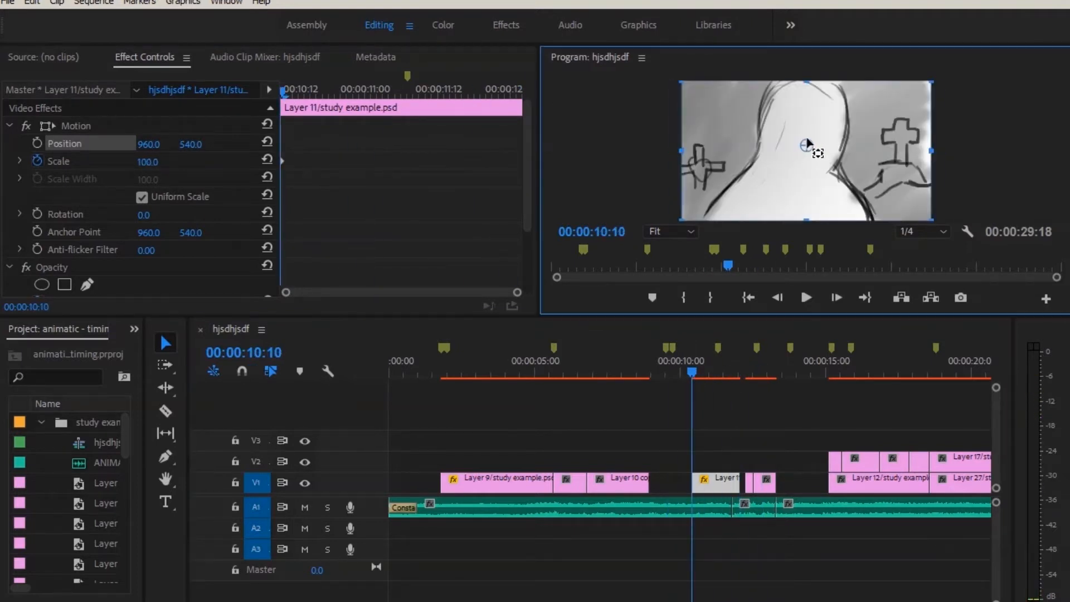
left_click(693, 372)
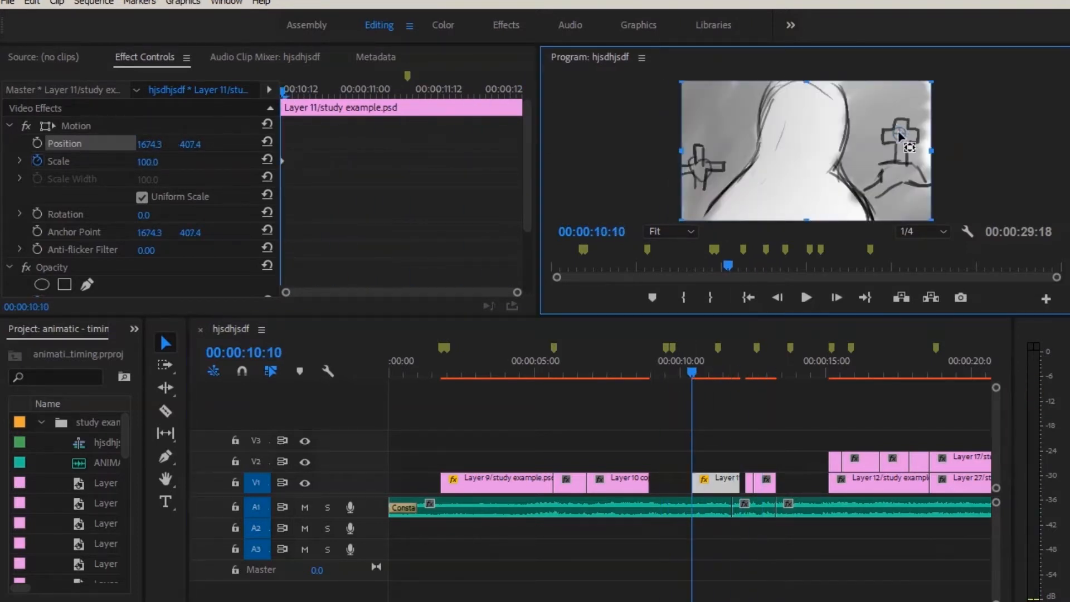
left_click_drag(715, 376, 859, 376)
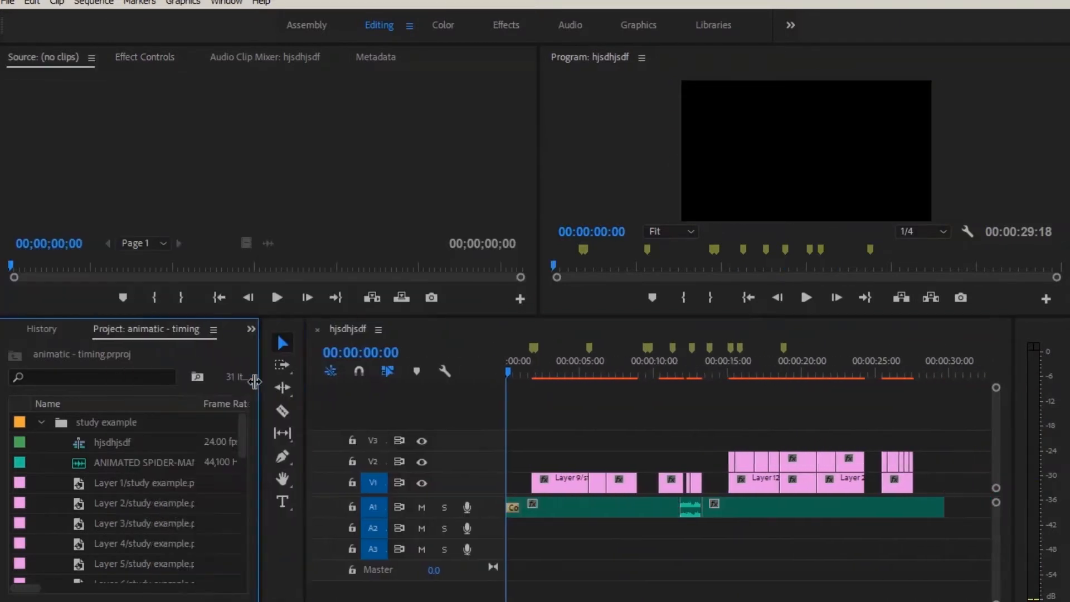
Give the hjsdhjsdf timeline more room and scrub to the end of the sequence to examine its clips
left_click_drag(254, 381, 139, 381)
left_click_drag(395, 371, 865, 367)
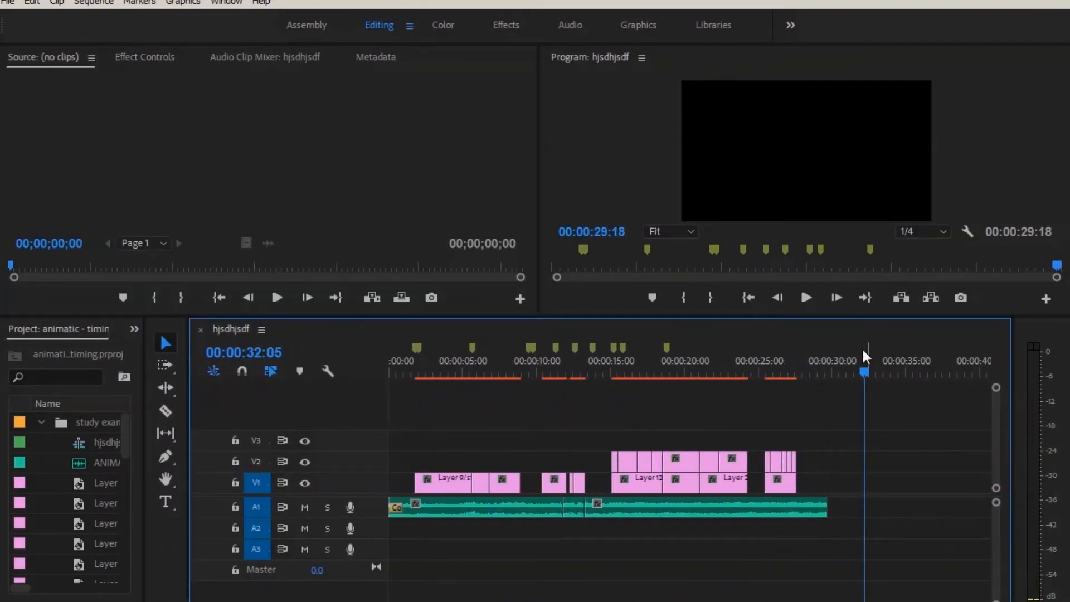
left_click_drag(758, 408, 613, 460)
left_click_drag(593, 485, 511, 440)
key("=")
key("=")
key("=")
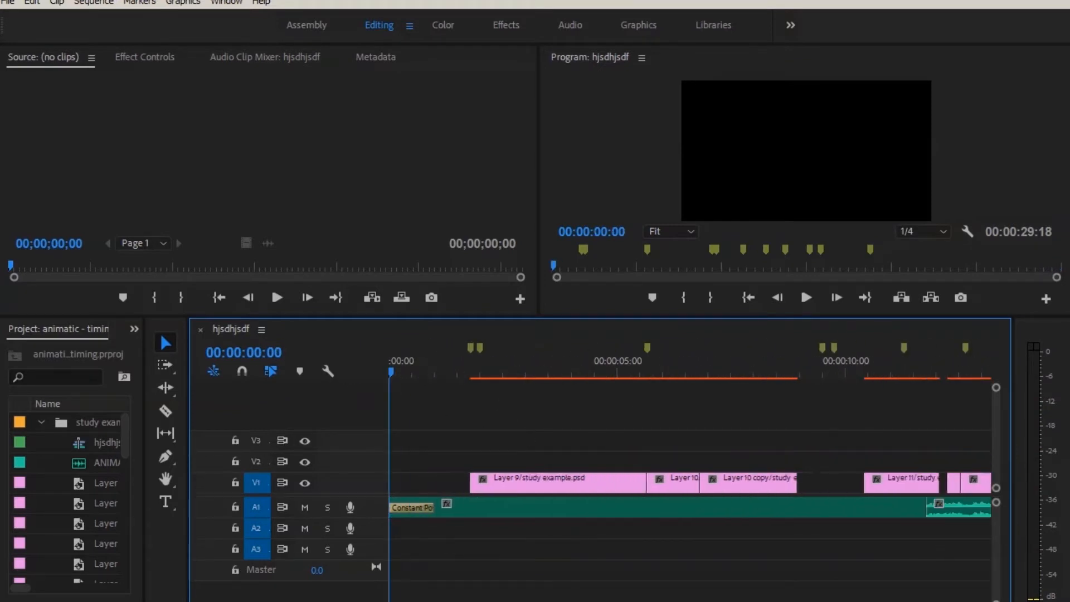
Apply the default transition to the start of the audio clip on track A1
right_click(392, 510)
key("Escape")
key("backslash")
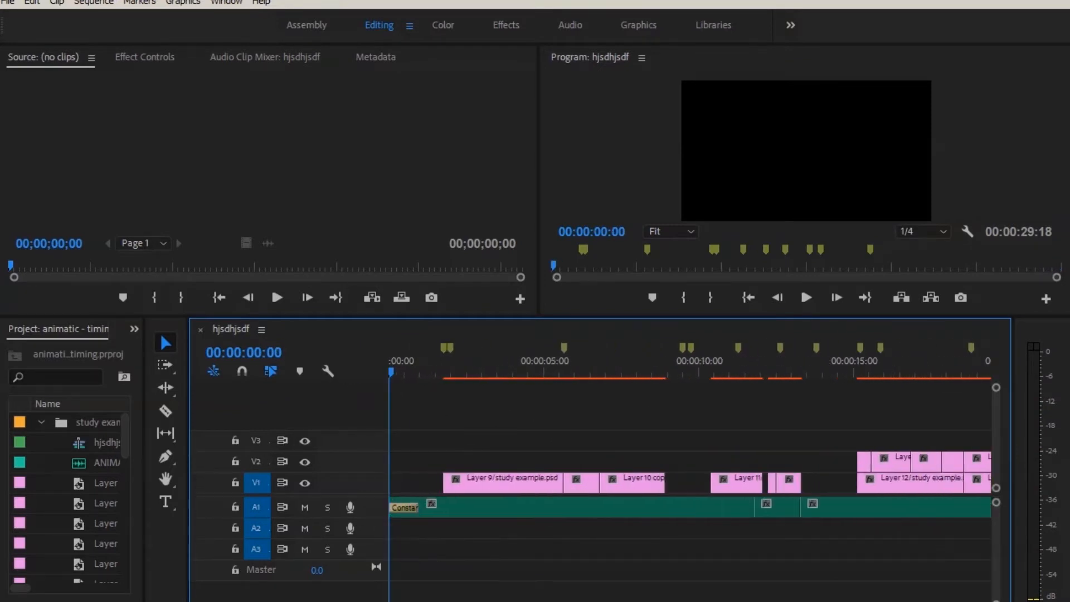
key("backslash")
right_click(392, 508)
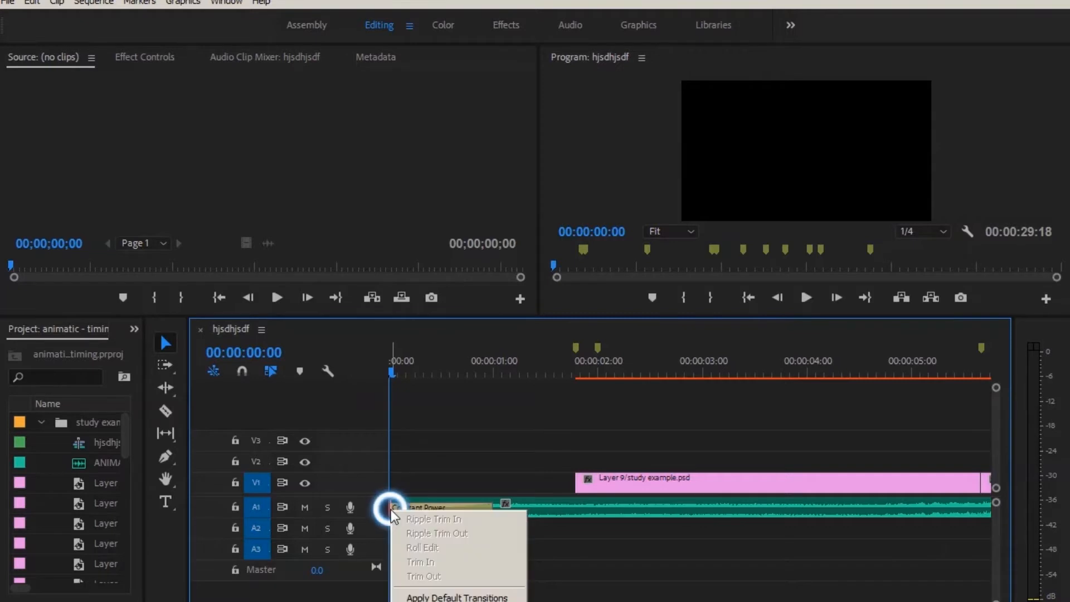
left_click(457, 597)
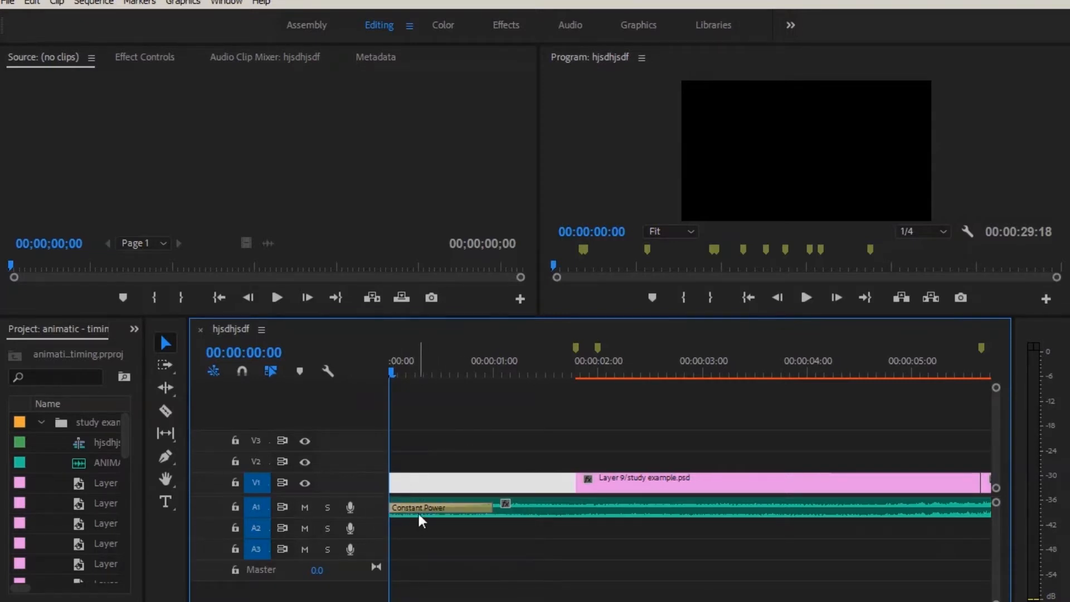
Select the Constant Power transition on the A1 clip and examine its duration and effect settings
double_click(424, 508)
left_click(583, 332)
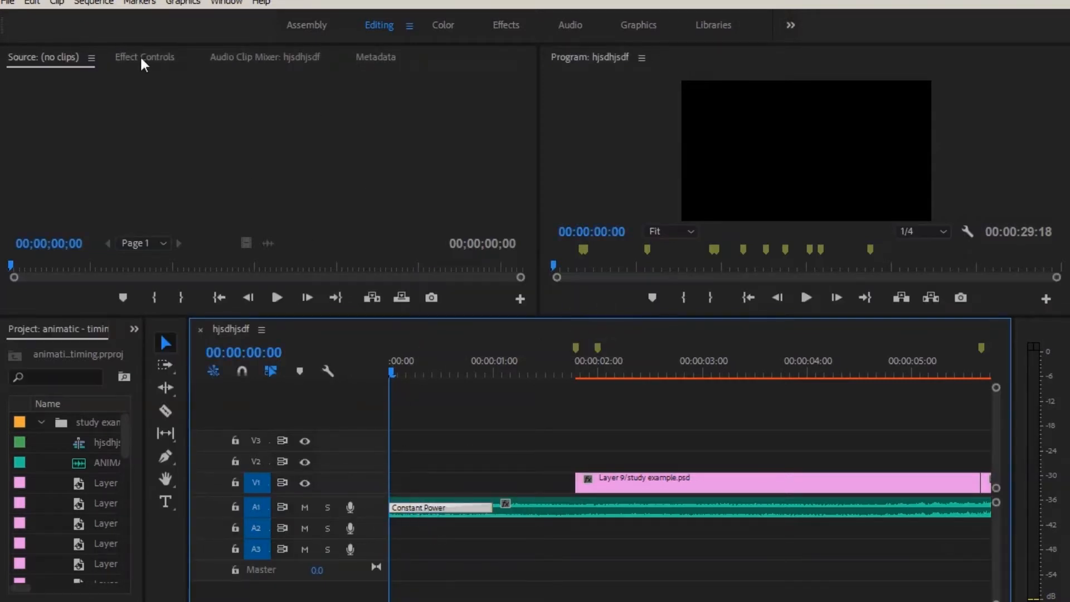
left_click(145, 57)
left_click_drag(401, 162, 281, 199)
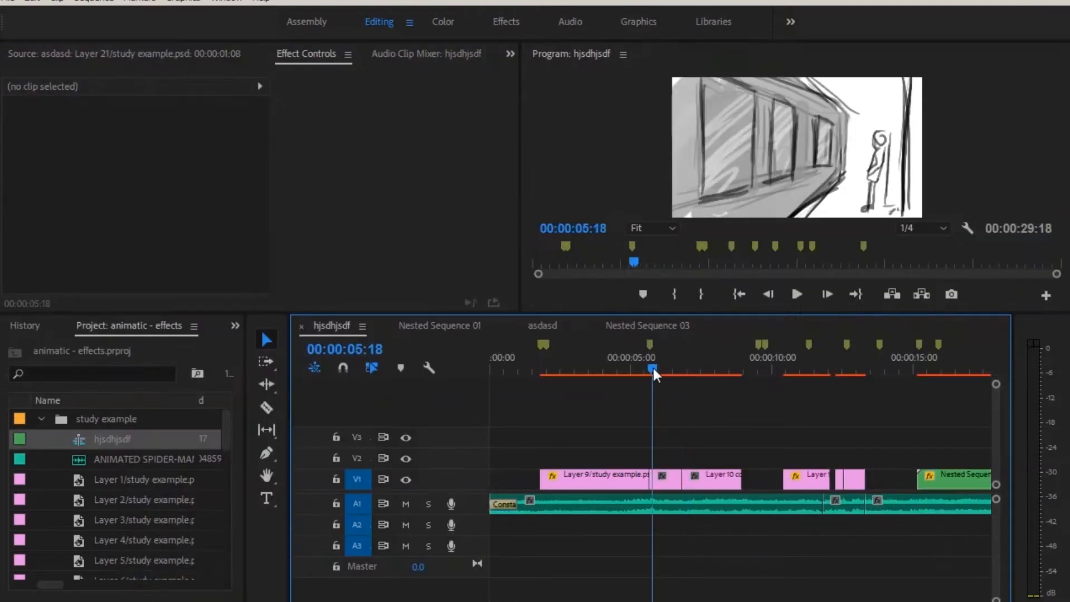
Trim the end of the Layer 9 clip on V1 back to 00:00:05:01 and play across the gap
left_click_drag(652, 373, 626, 379)
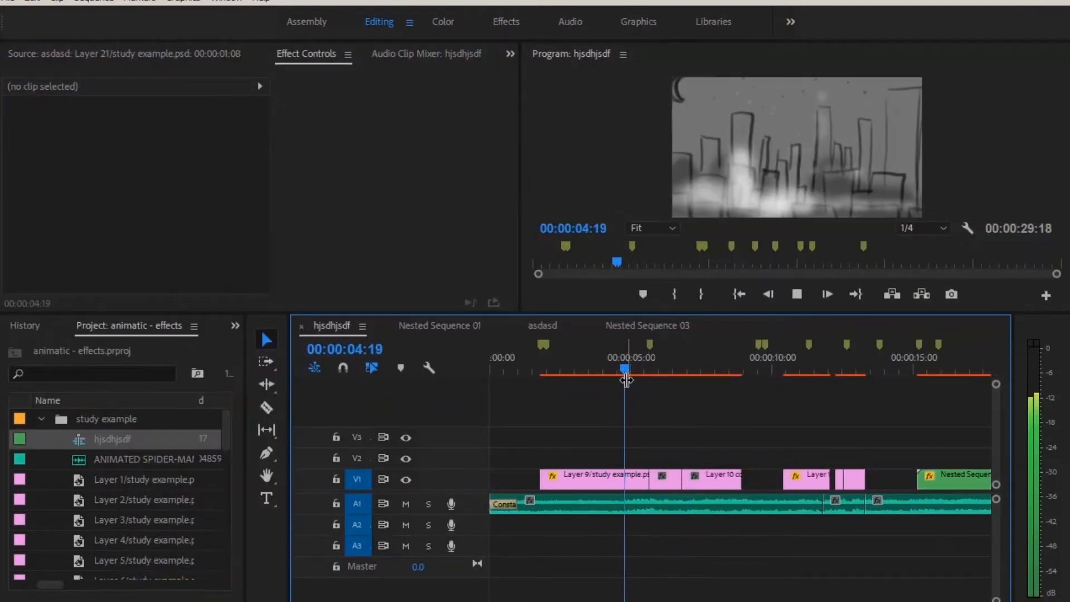
left_click_drag(641, 482, 632, 481)
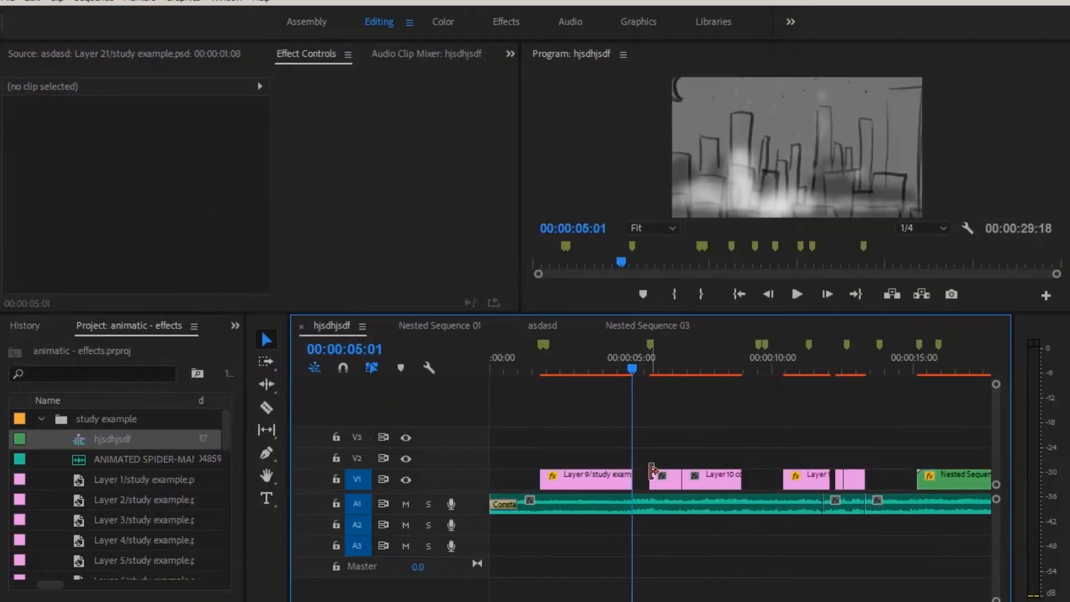
key("space")
left_click(617, 373)
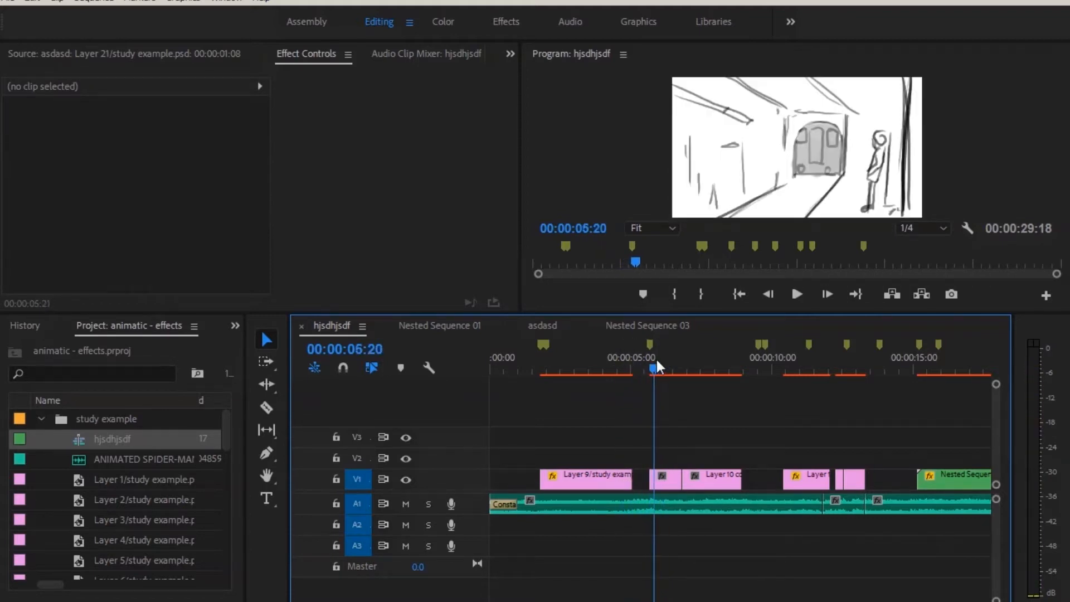
Apply the default Cross Dissolve transition to the start of the Layer 10 clip and scrub through the fade-in
right_click(652, 482)
left_click(697, 566)
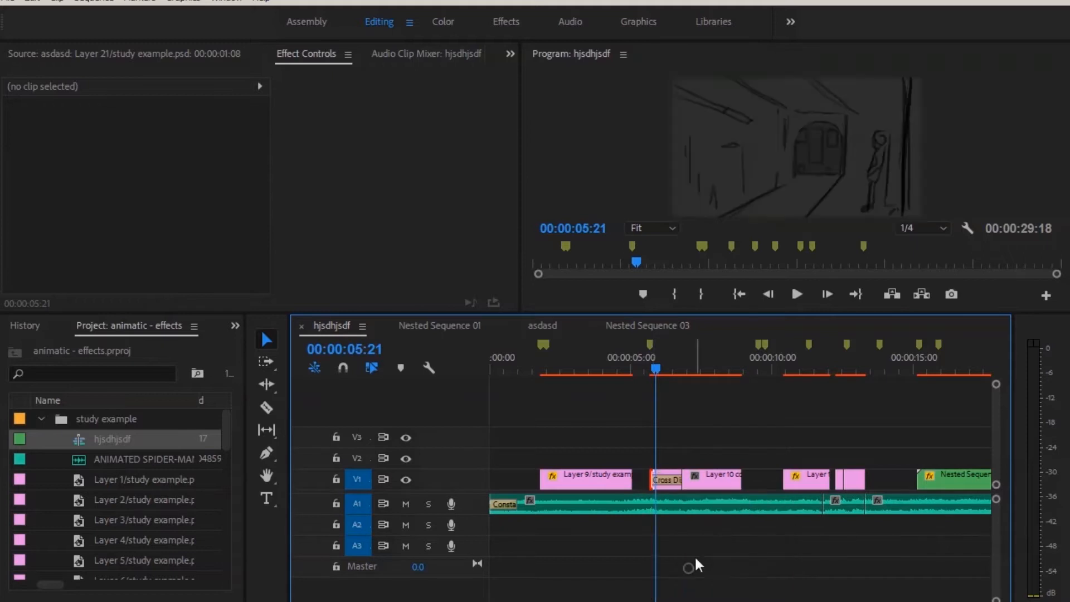
left_click_drag(659, 367, 663, 480)
Shorten the Cross Dissolve at the start of the Layer 10 clip to a duration of 00:00:00:11 and play it back
left_click(676, 479)
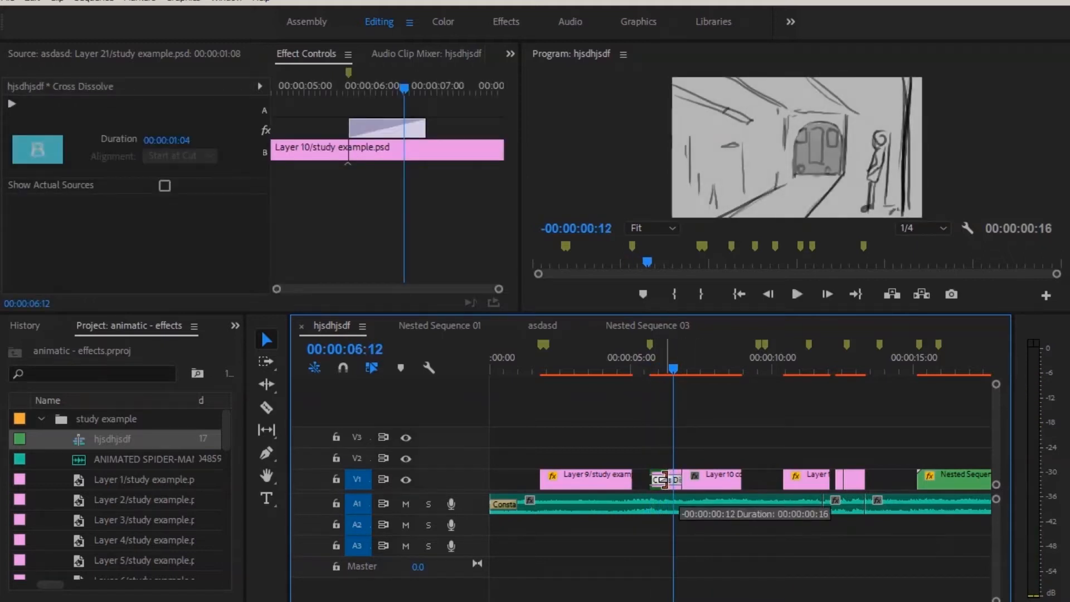
left_click(644, 368)
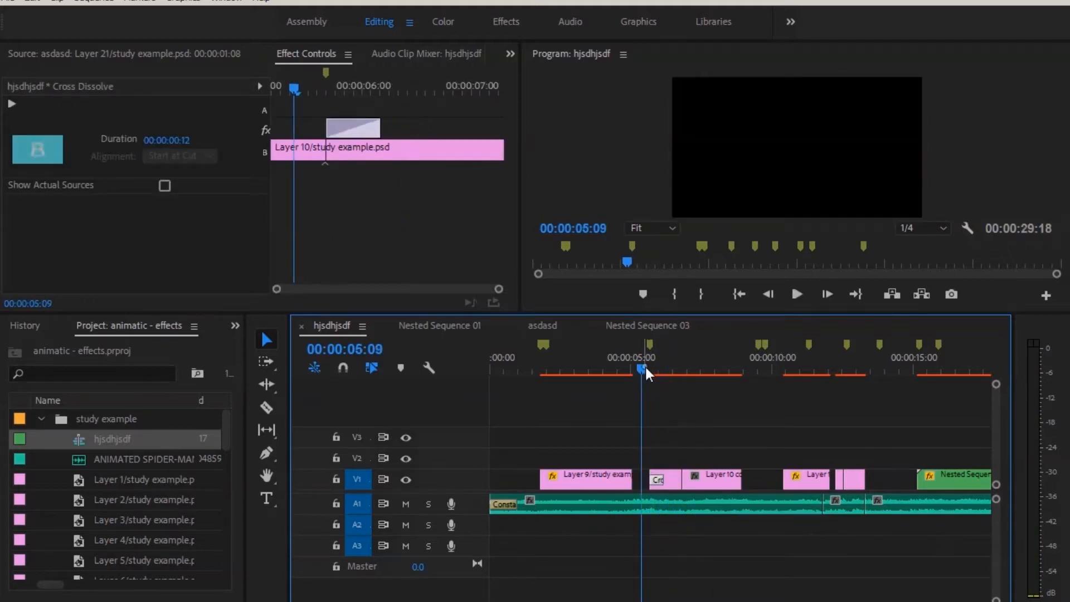
key("space")
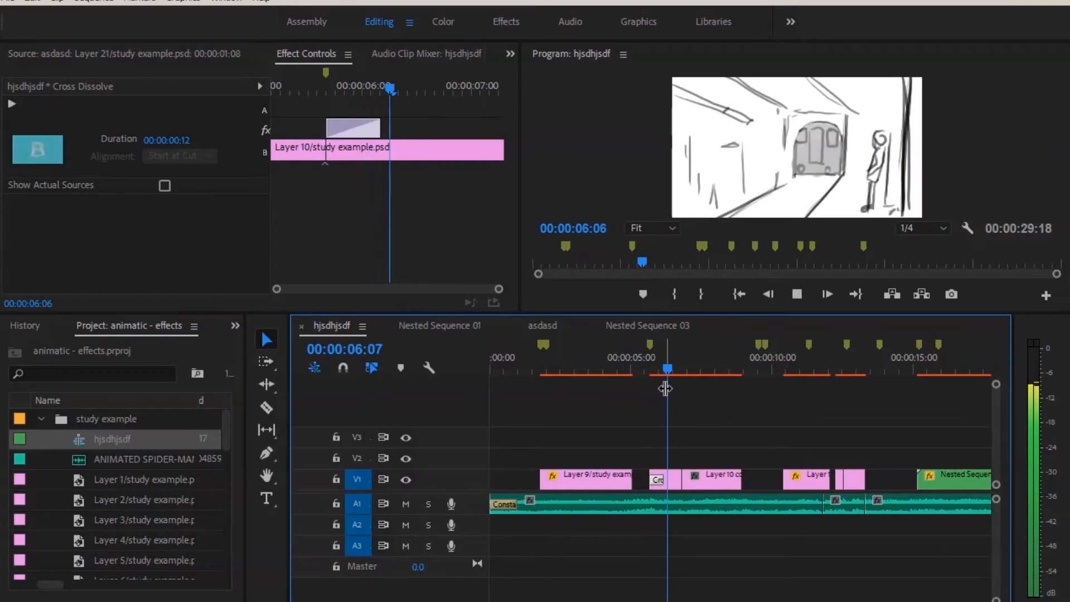
left_click_drag(354, 88, 372, 130)
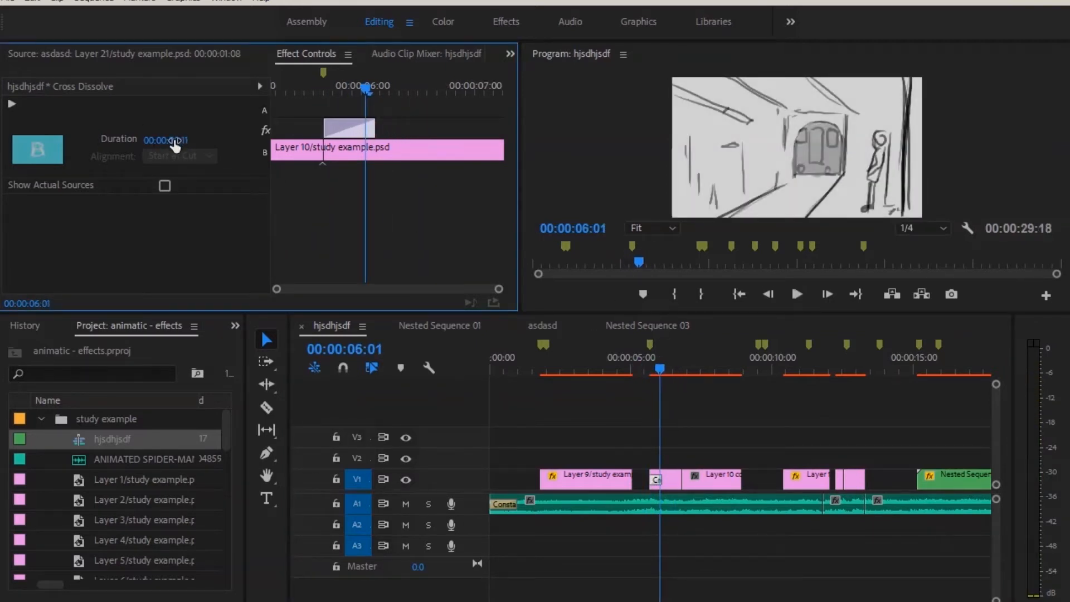
left_click(641, 357)
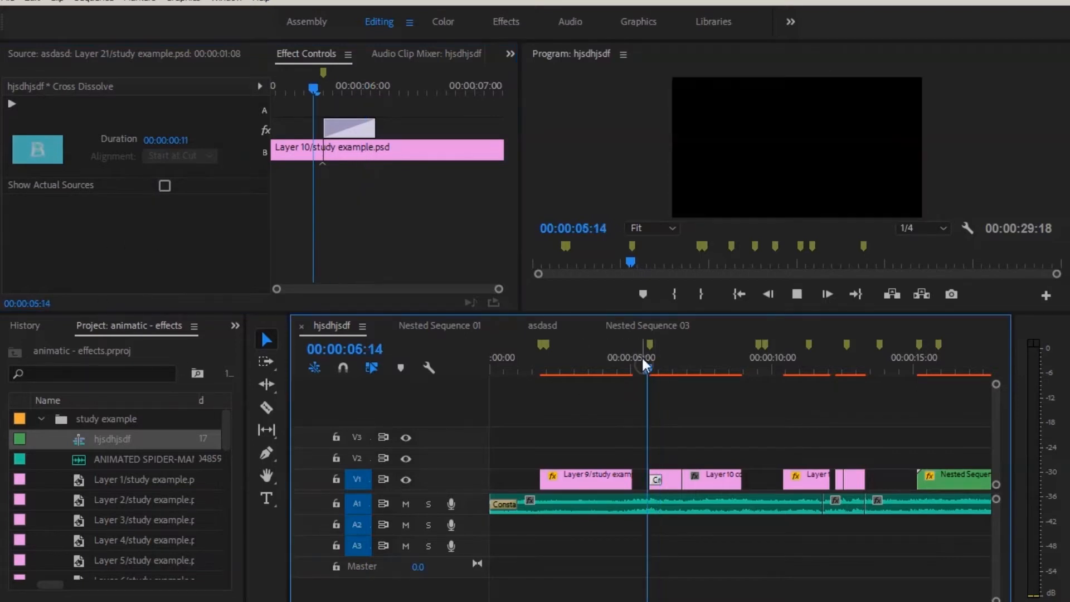
key("space")
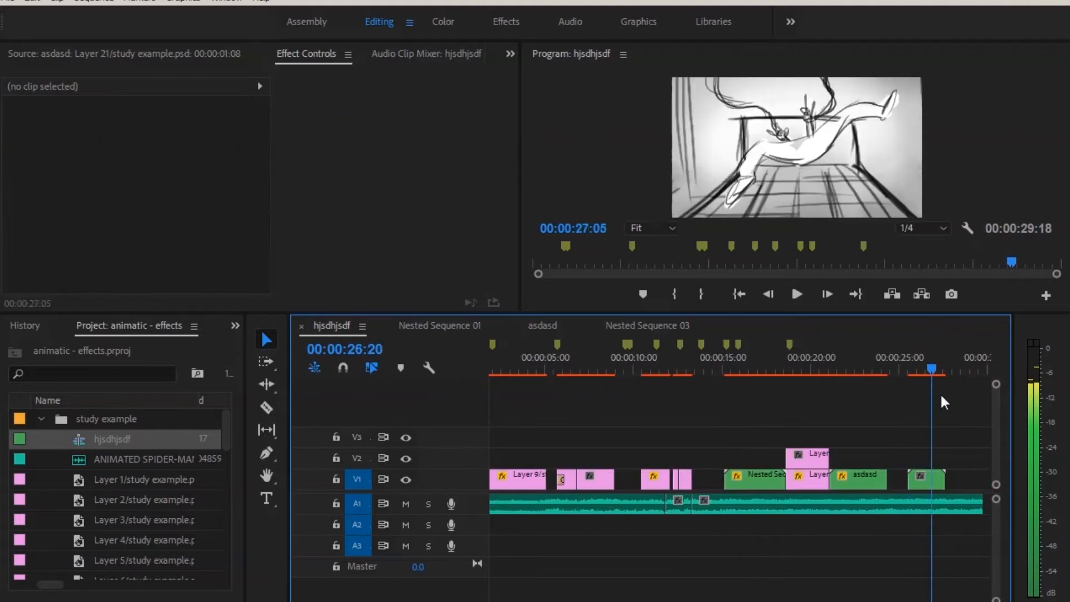
Apply the Band Wipe video transition to the cut between the Layer 10 and Layer 10 copy clips on V1
left_click(189, 3)
mouse_move(227, 2)
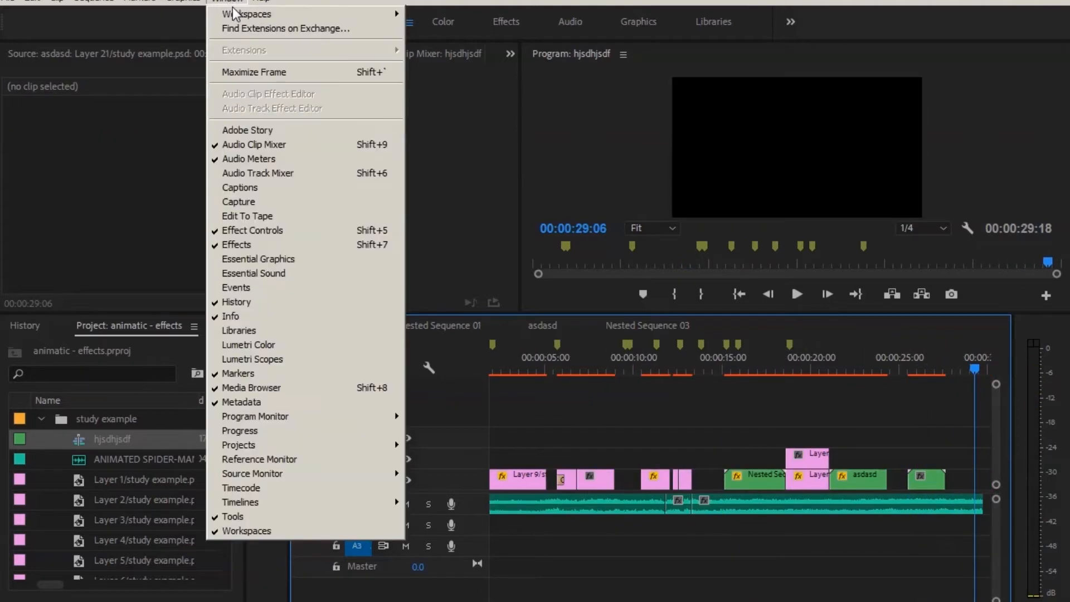
left_click(232, 245)
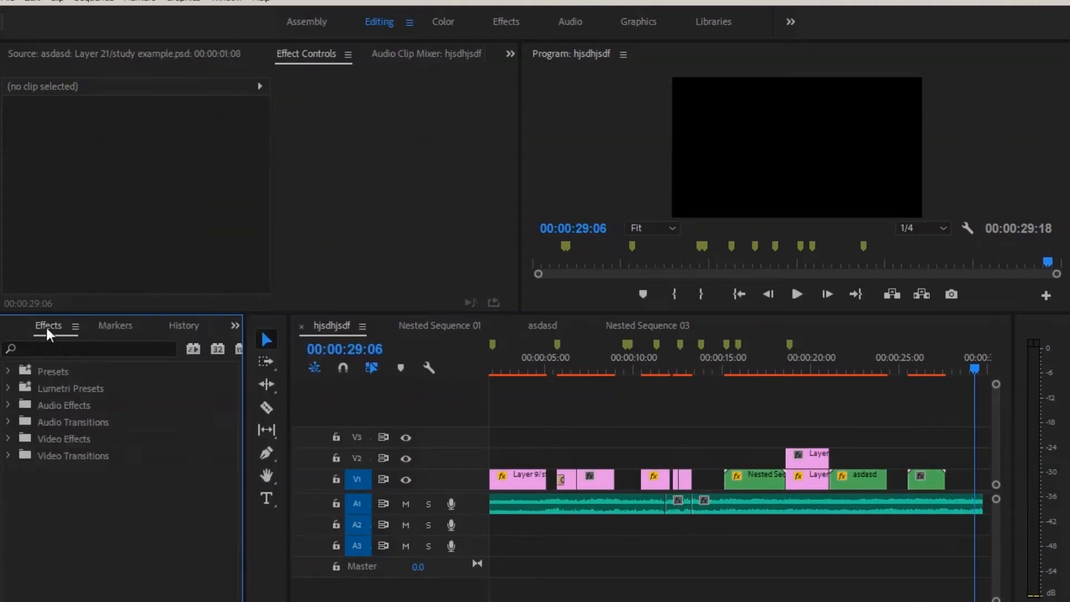
left_click(577, 368)
left_click_drag(76, 590, 576, 484)
Play back the Band Wipe between the two Layer 10 clips and shorten the transition's duration
left_click_drag(573, 366, 520, 382)
key("space")
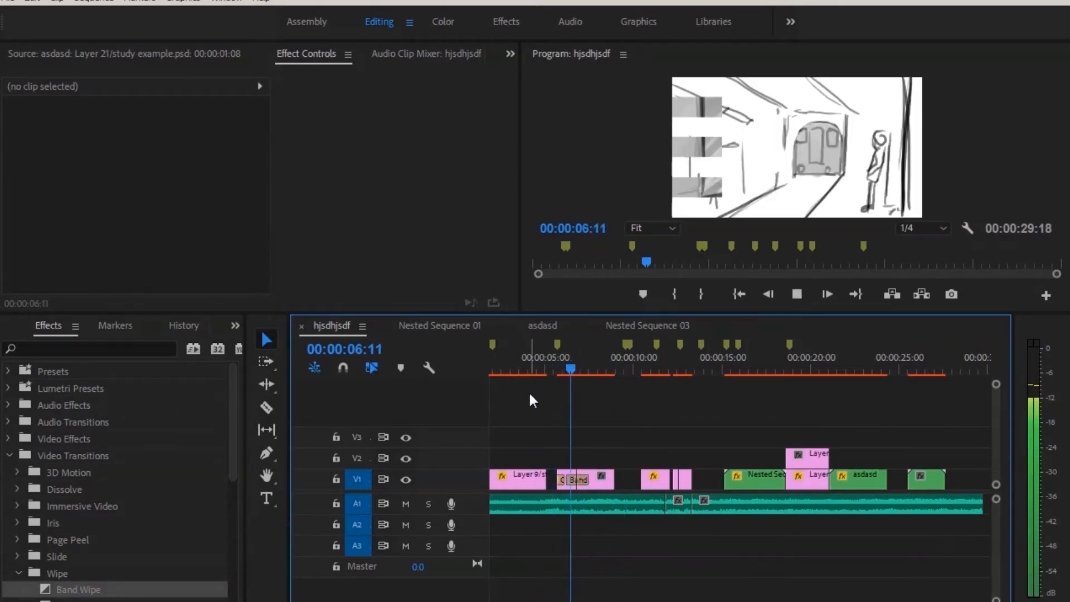
key("space")
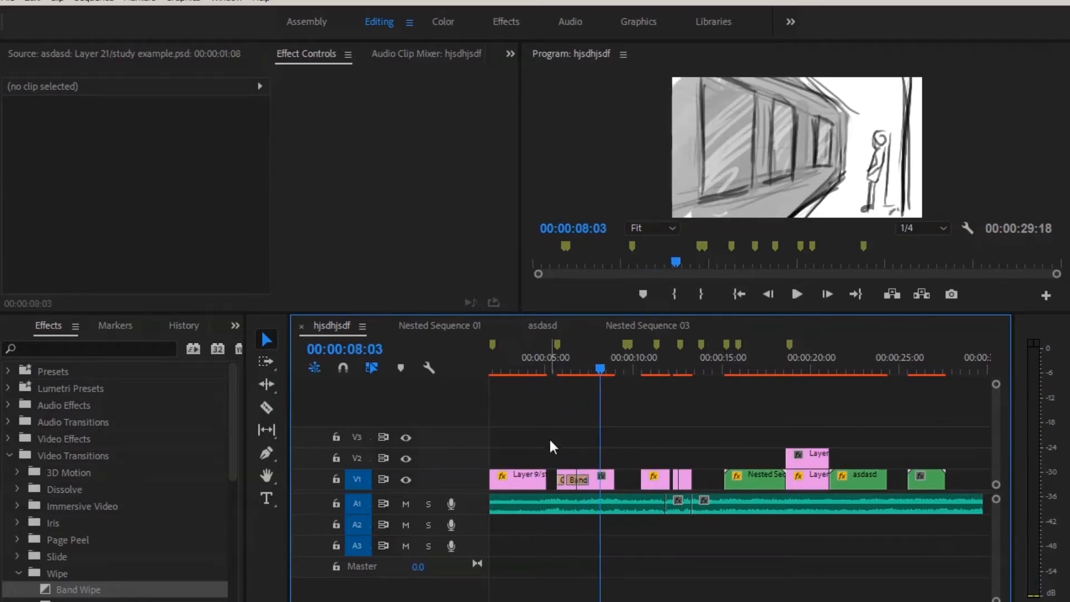
left_click(580, 483)
left_click_drag(413, 129, 400, 127)
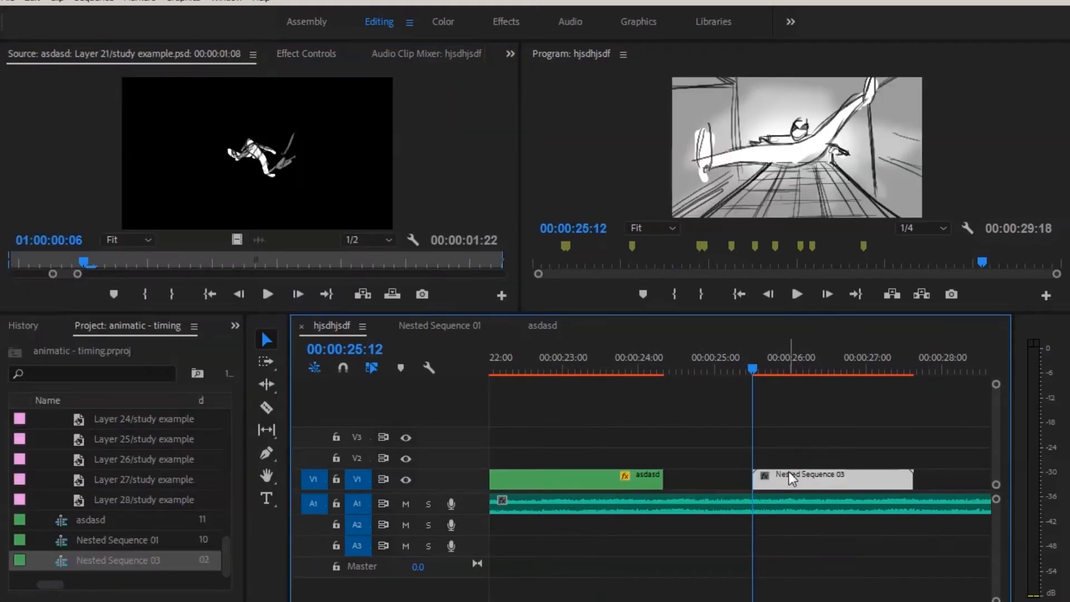
Open Nested Sequence 03 from the main timeline and fit its clips in the timeline view
double_click(789, 479)
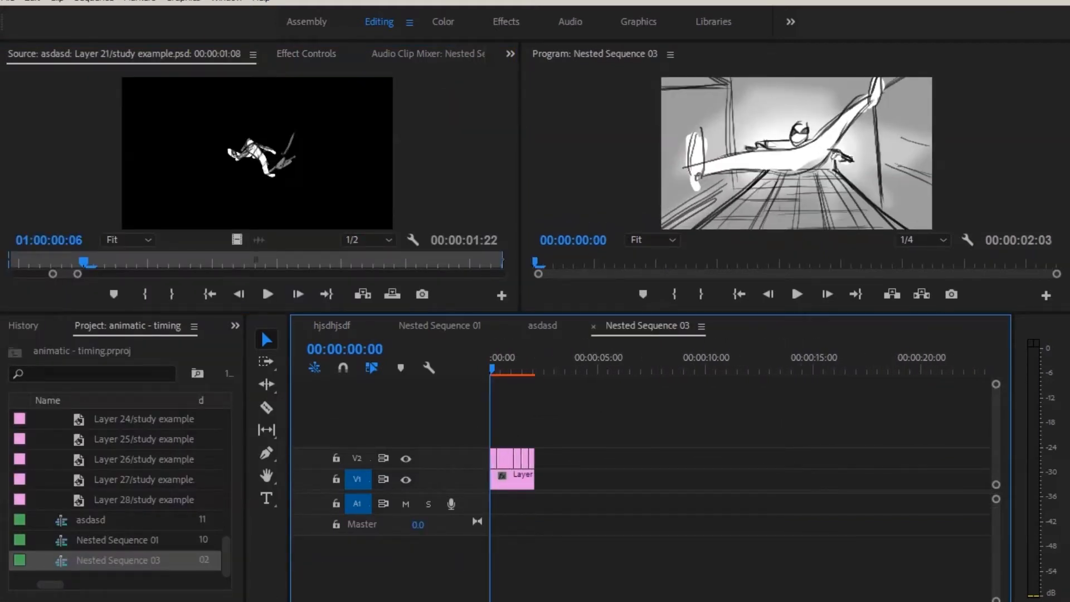
key("backslash")
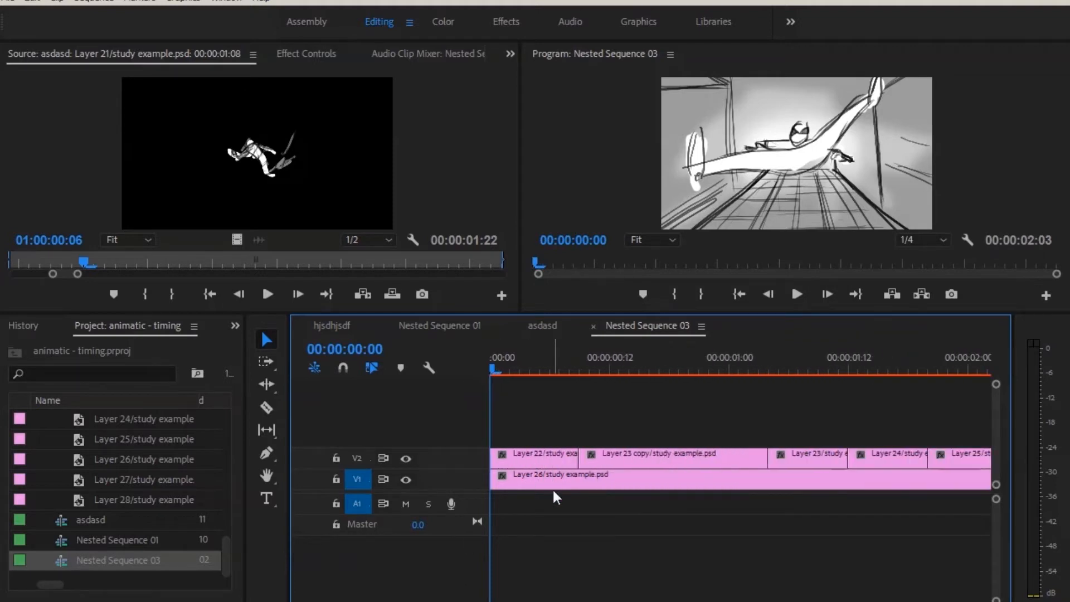
key("minus")
Set a Scale keyframe of 100 at the start of the Layer 26 clip and move its anchor point to about 989.8, 626.5
left_click(511, 471)
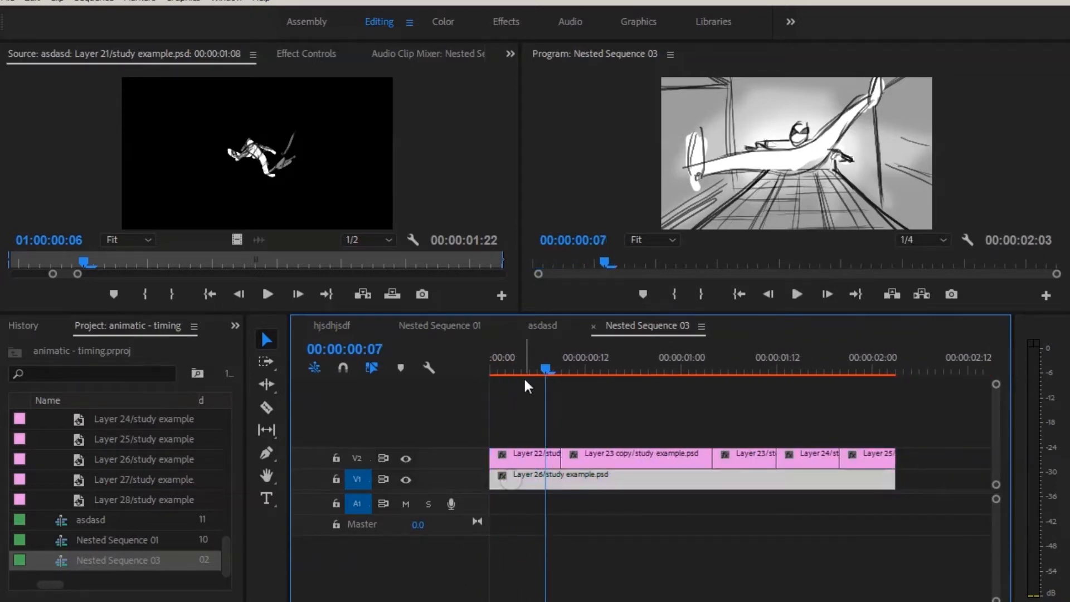
left_click(323, 54)
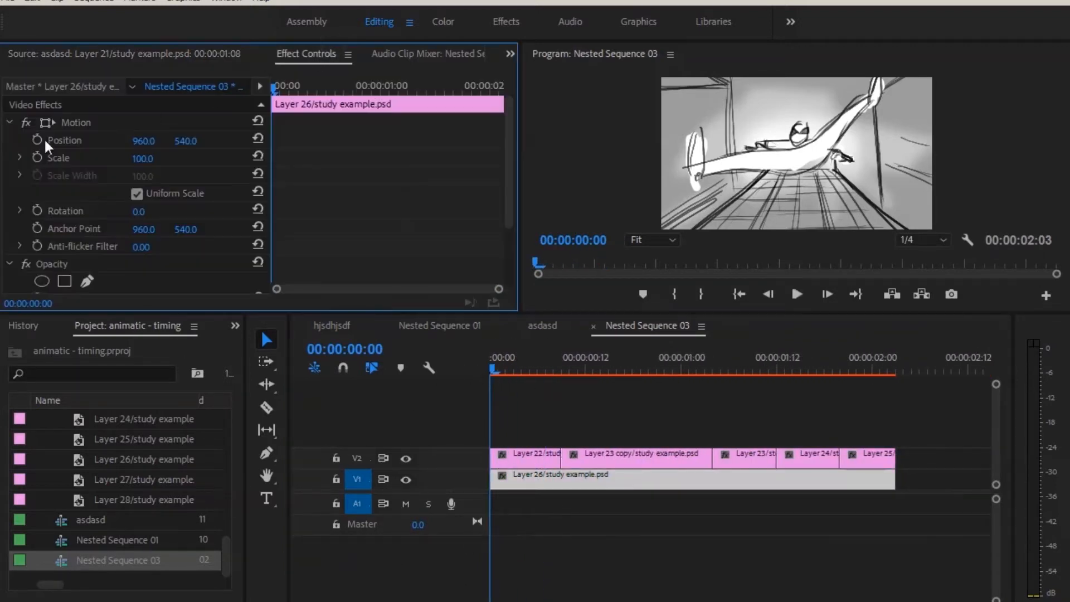
left_click(570, 493)
left_click(83, 121)
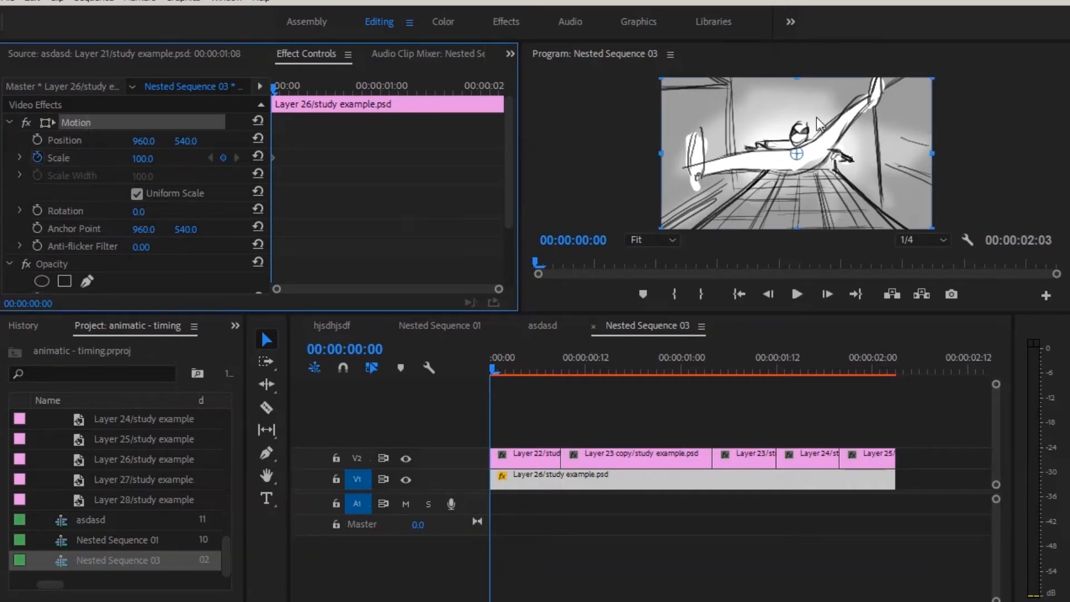
left_click(796, 166)
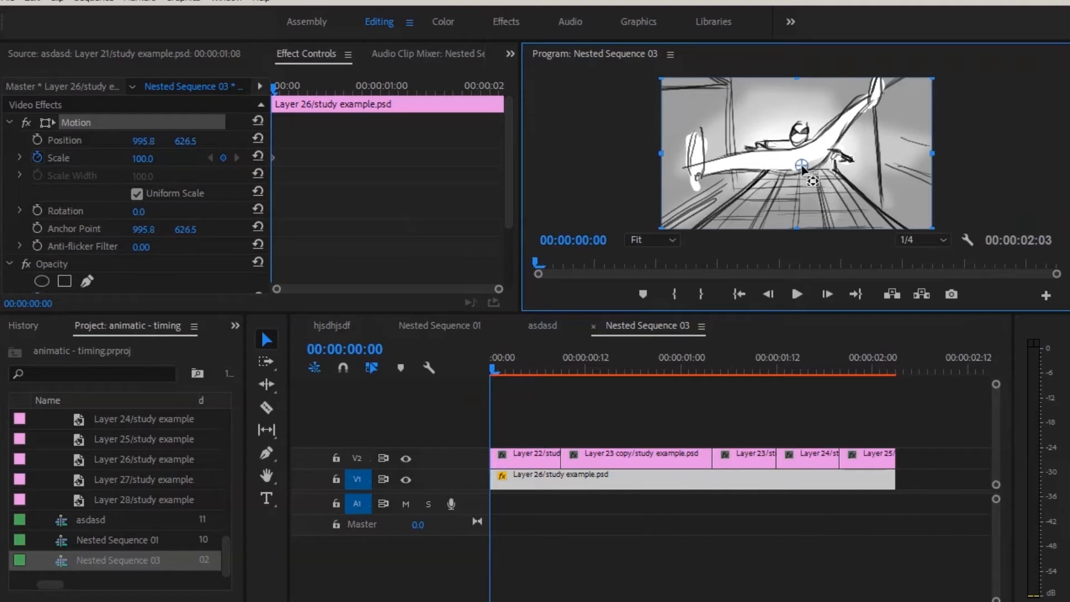
Try a Scale keyframe of 339 on the Layer 26 clip at 00:00:02:02 with the V2 track hidden
left_click_drag(540, 376, 891, 379)
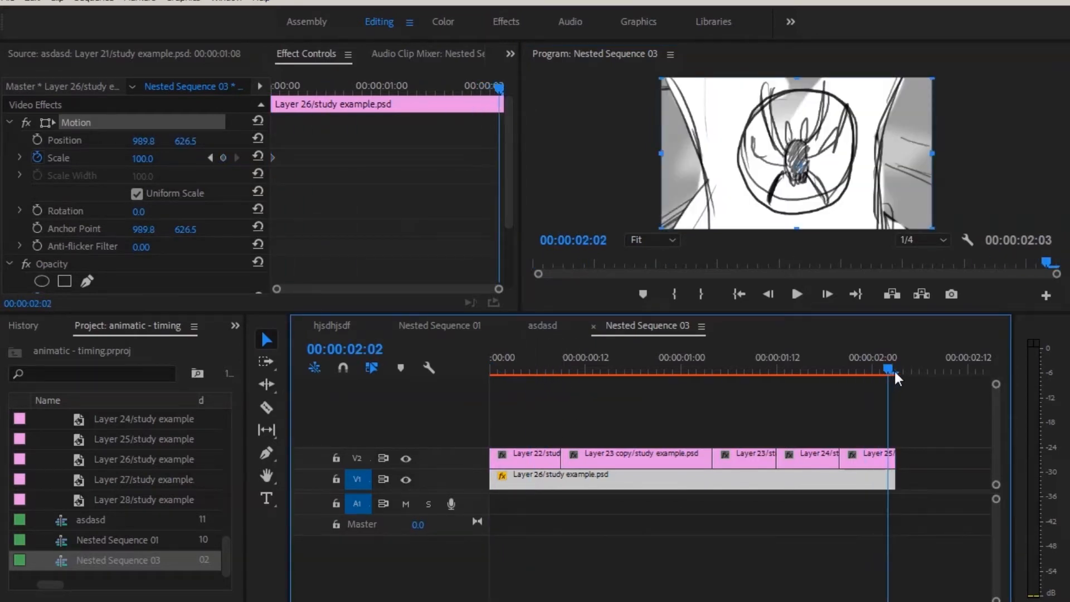
left_click(406, 458)
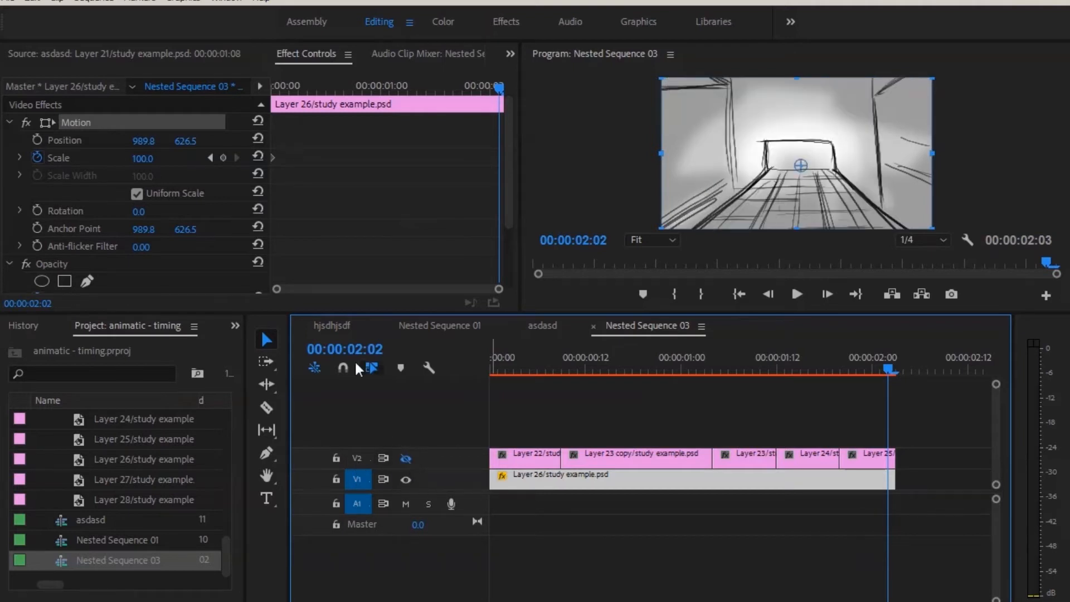
left_click_drag(143, 161, 336, 156)
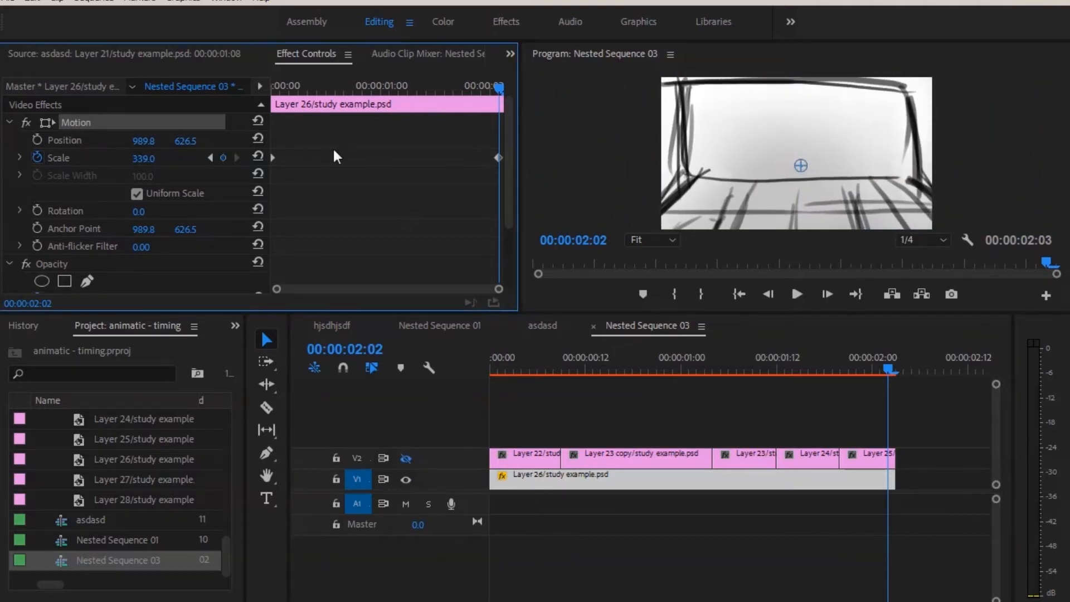
key("Home")
key("ctrl+z")
Move Layer 26's anchor point to about 989.8, 626.5, hide V2 and add a Scale keyframe of 339 at 00:00:02:02
left_click(798, 155)
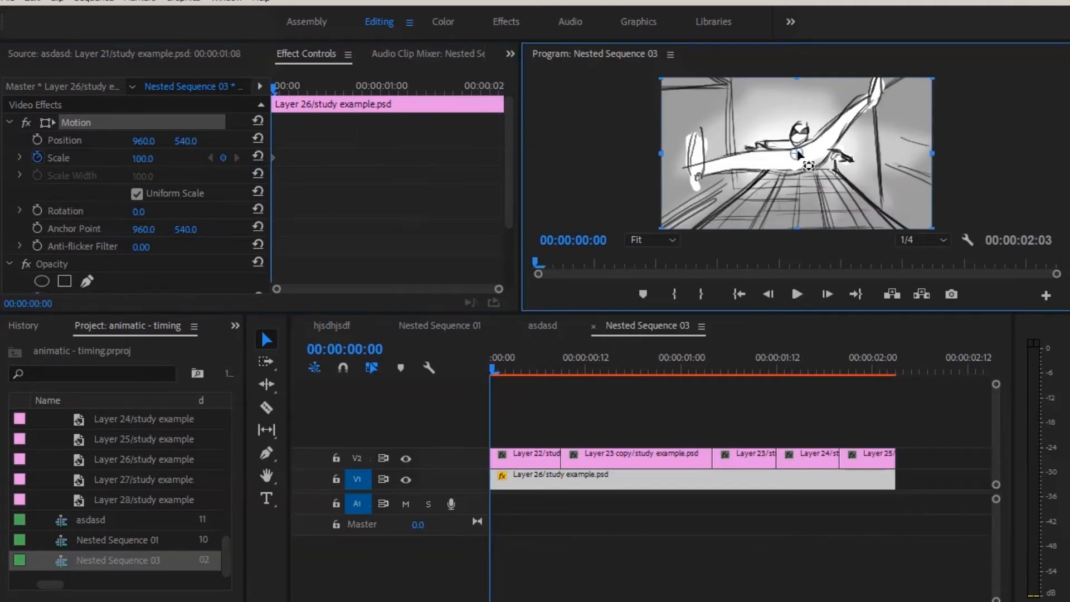
left_click_drag(546, 370, 888, 379)
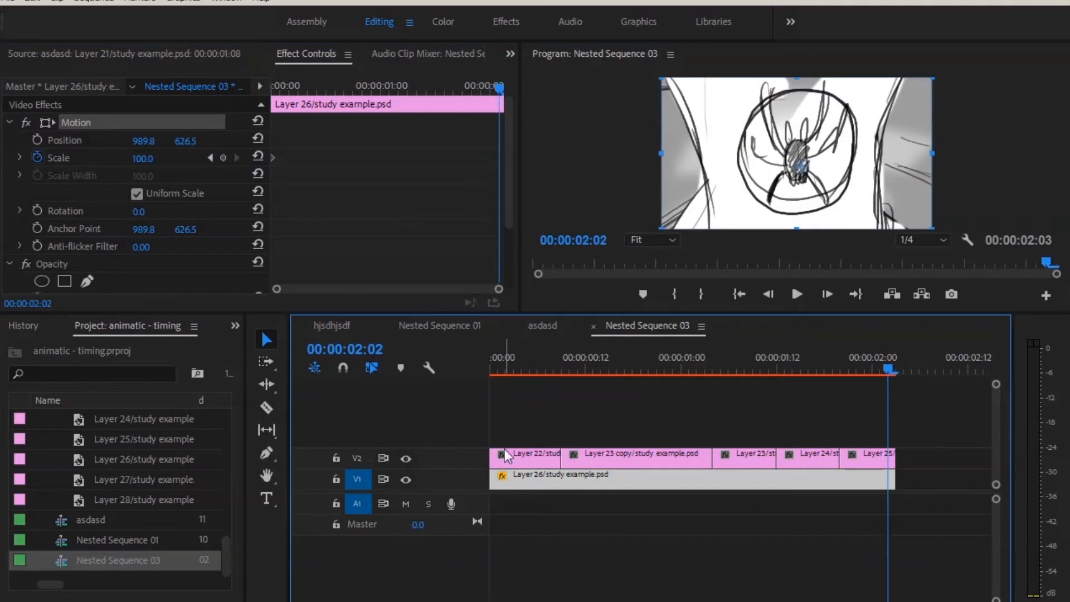
left_click(406, 458)
left_click_drag(141, 164, 240, 164)
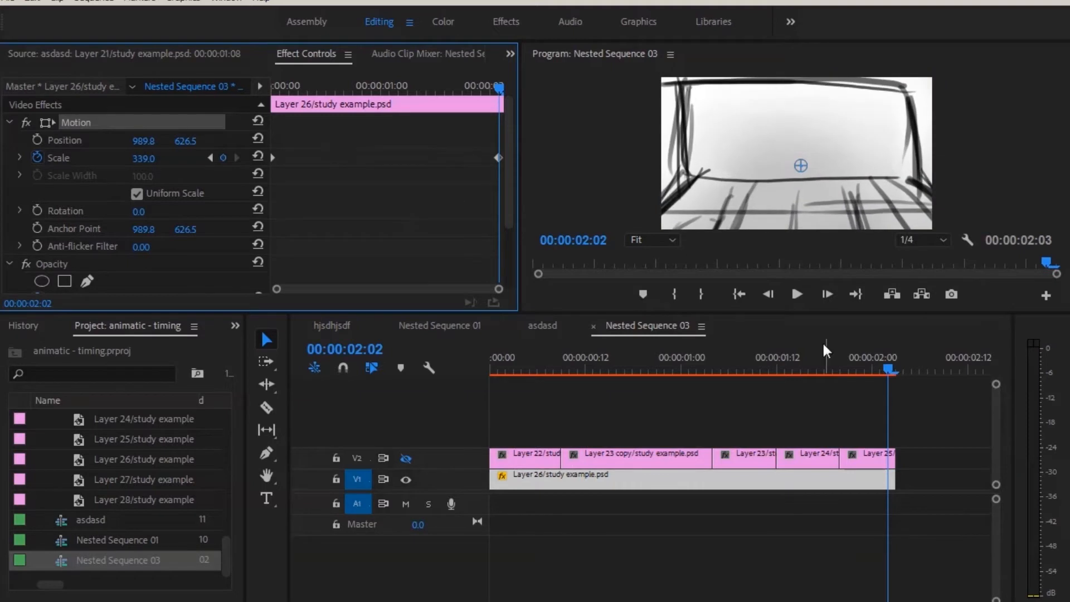
Ease the motion out of the Layer 26 clip's first Scale keyframe and play back the zoom
left_click_drag(550, 371, 771, 437)
key("Home")
left_click(273, 157)
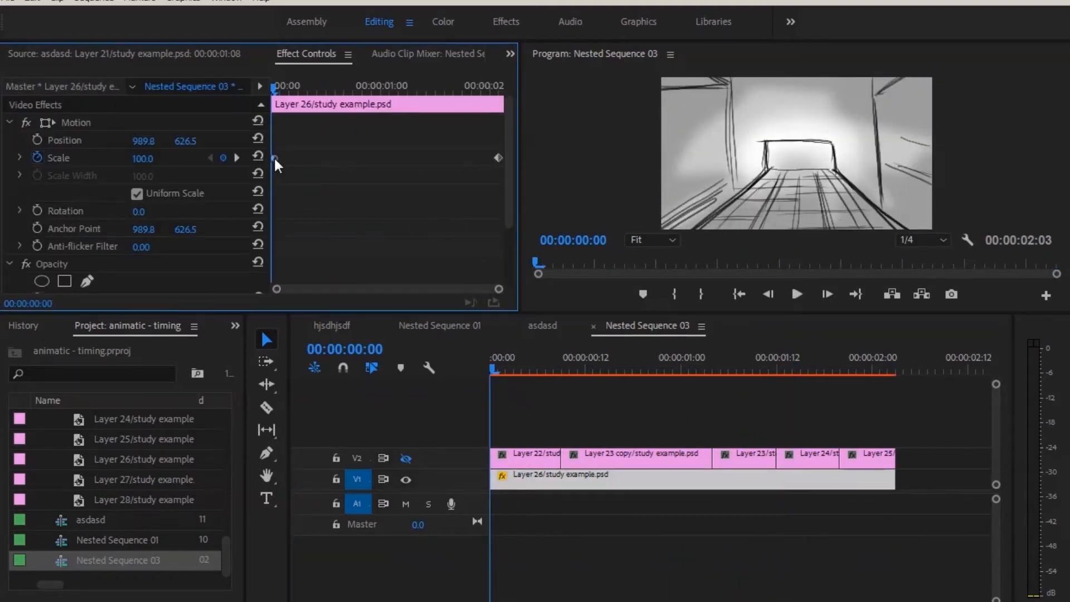
right_click(270, 157)
left_click(305, 291)
key("space")
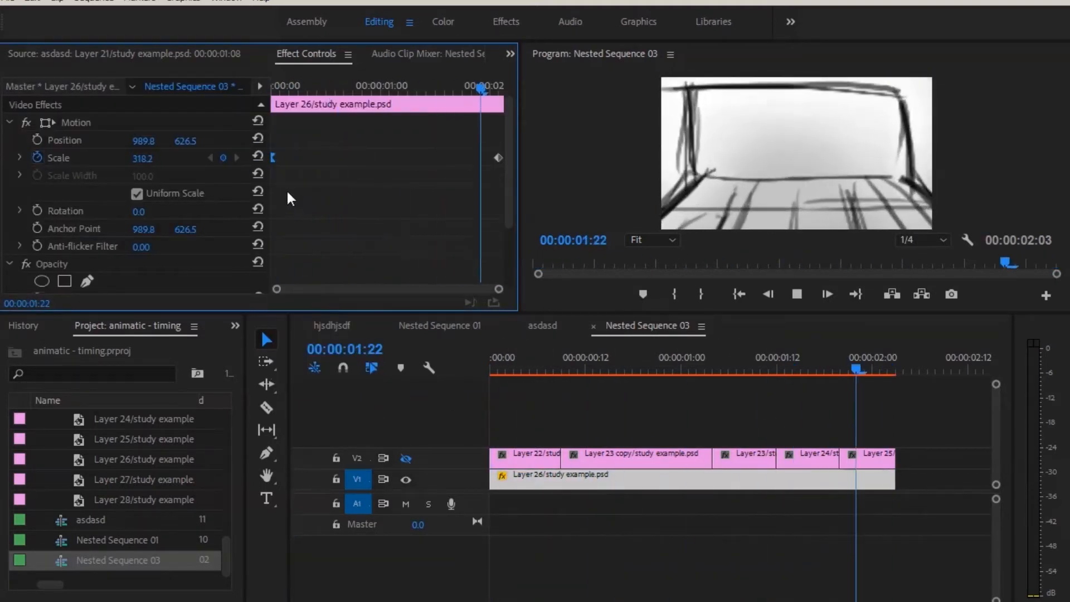
Lengthen the first Scale keyframe's curve handle for a slower start on Layer 26 and scrub through the zoom
left_click_drag(296, 86, 273, 86)
left_click(20, 157)
left_click_drag(591, 371, 249, 192)
left_click_drag(322, 214, 364, 200)
left_click_drag(543, 369, 865, 369)
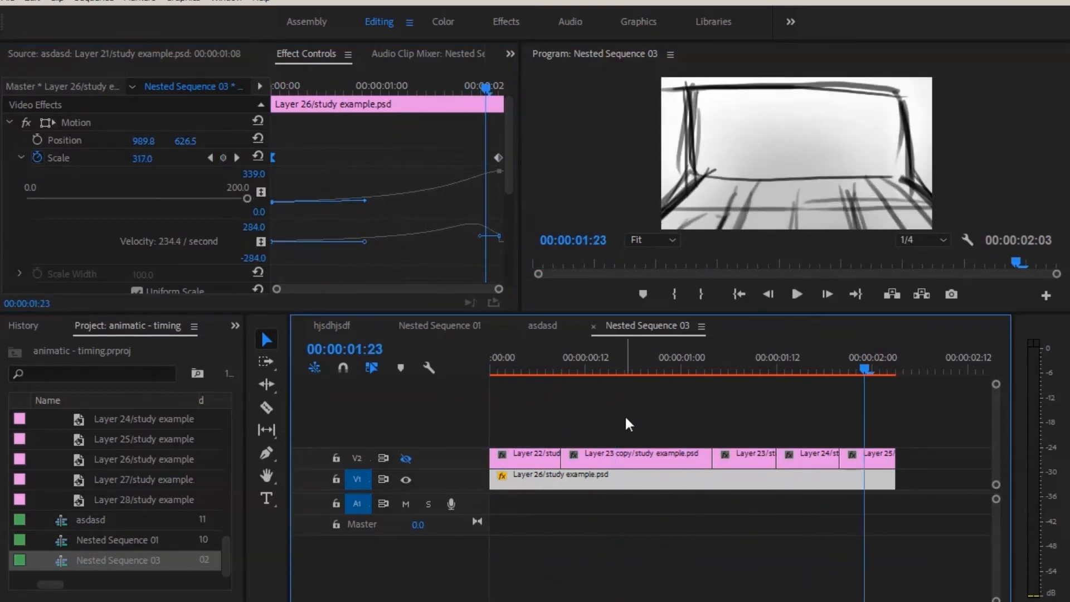
Show the V2 track again and scrub to the start of the Layer 25 clip at 00:00:01:20
left_click(535, 458)
left_click(405, 458)
left_click_drag(602, 369, 840, 369)
left_click(552, 426)
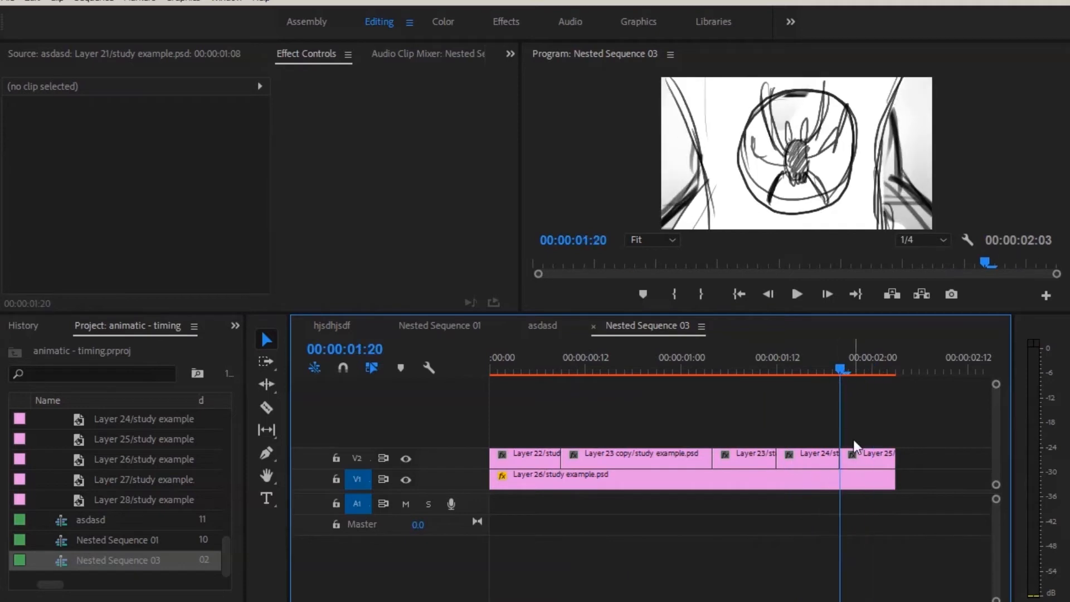
Move Layer 25's anchor point to about 948.1, 578.8 and keyframe its Scale from 100 at clip start to a larger value at 00:00:02:02
left_click(854, 446)
left_click(73, 122)
left_click(891, 369)
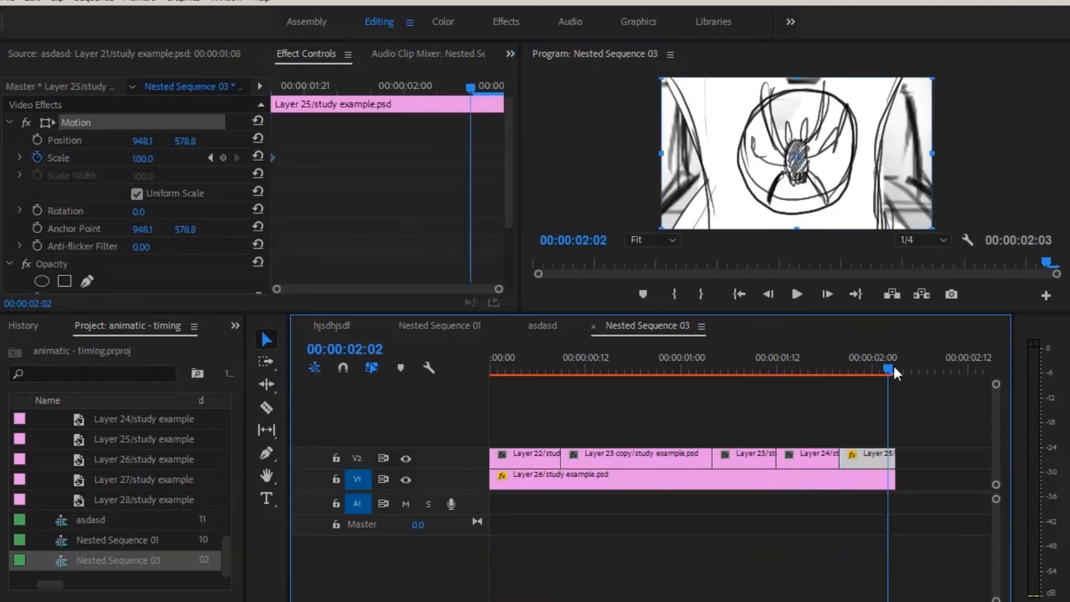
left_click_drag(142, 159, 316, 158)
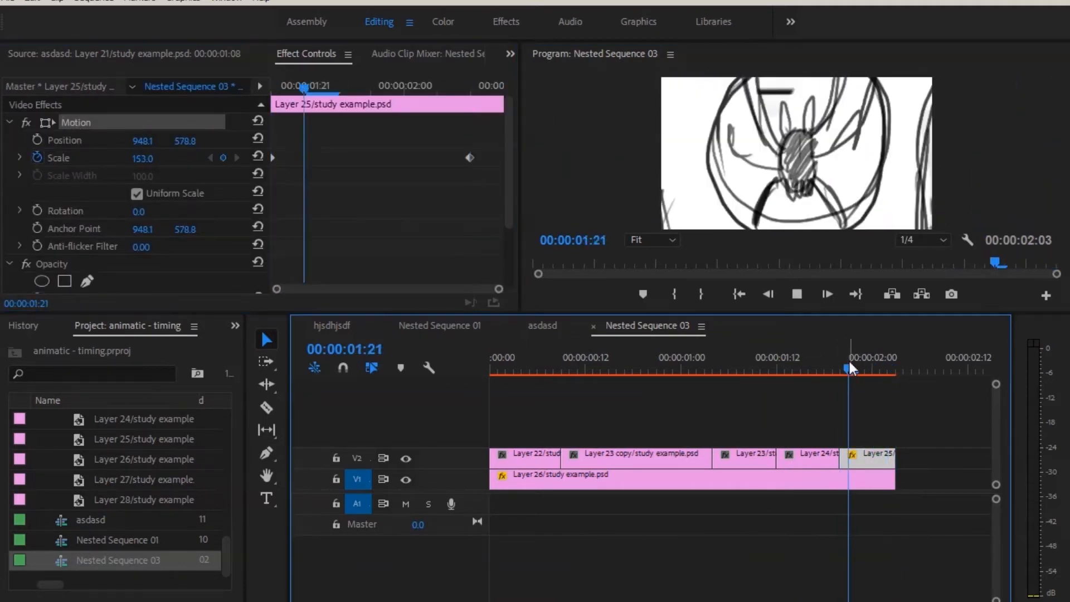
left_click_drag(848, 369, 657, 389)
key("End")
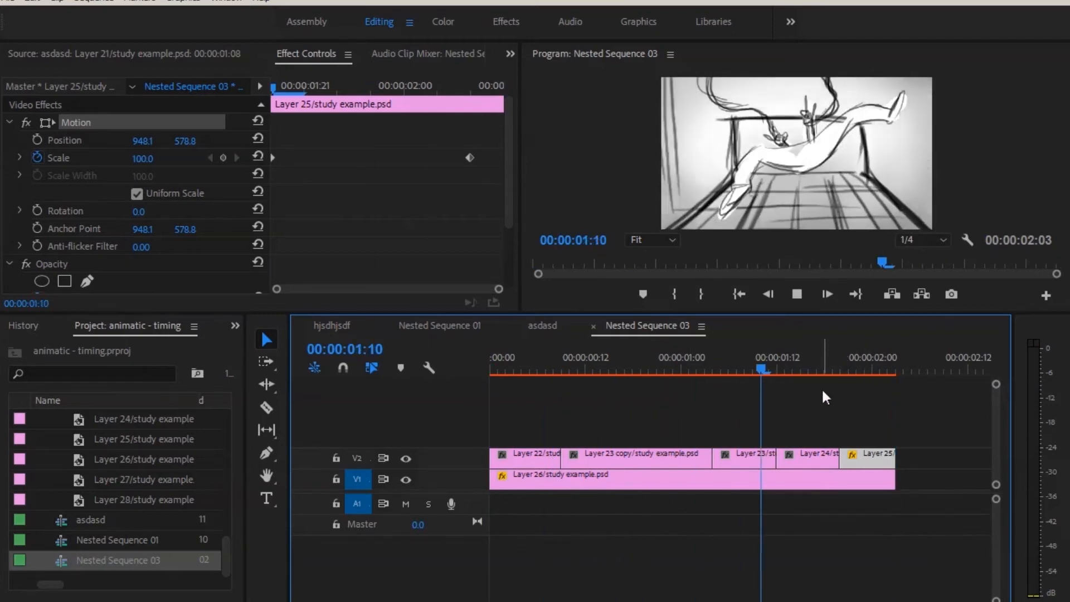
left_click(825, 387)
left_click_drag(867, 369, 898, 382)
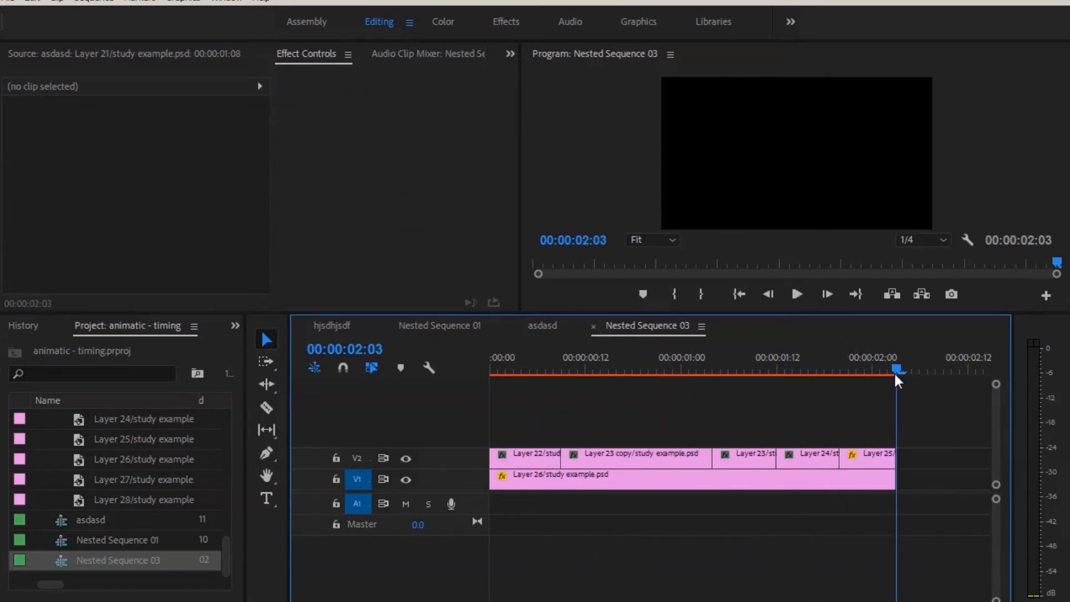
Return to the hjsdhjsdf sequence and play back Nested Sequence 03 in the full timeline
scroll(168, 490, "up", 10)
double_click(114, 439)
left_click(764, 369)
key("space")
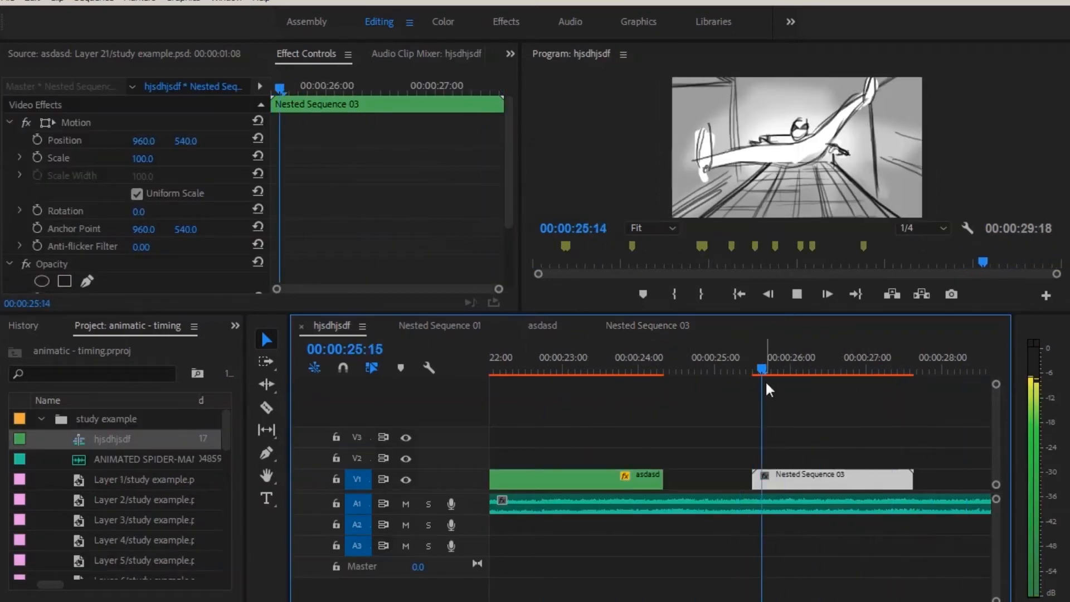
key("minus")
key("minus")
key("minus")
left_click(627, 369)
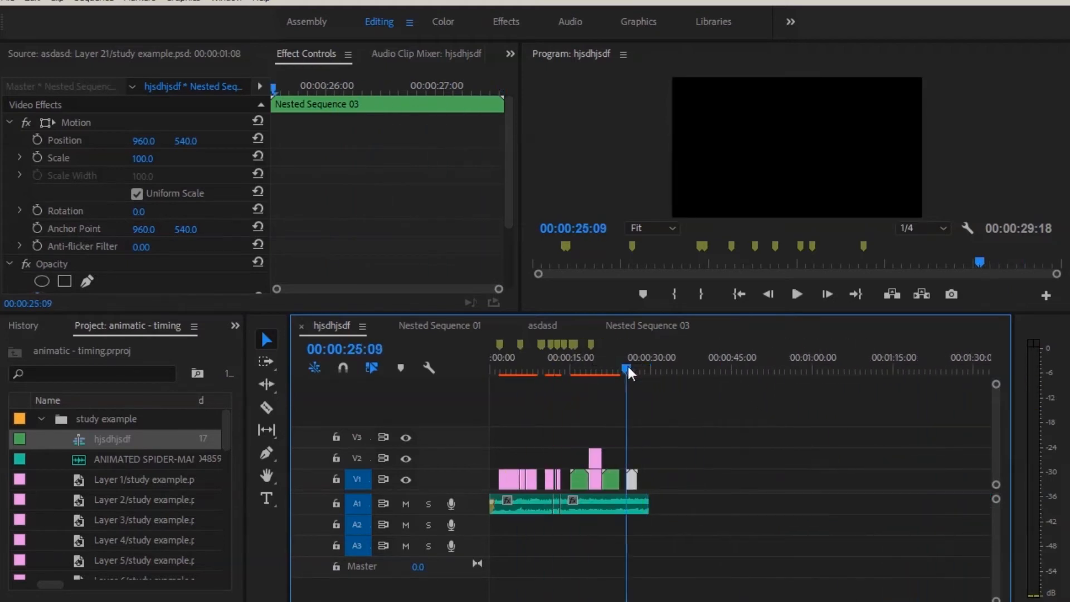
Play into the Layer 17 and Layer 27 clips and set the Layer 27 background's Scale to 124
left_click_drag(564, 370, 596, 386)
key("equal")
key("equal")
key("equal")
left_click(686, 369)
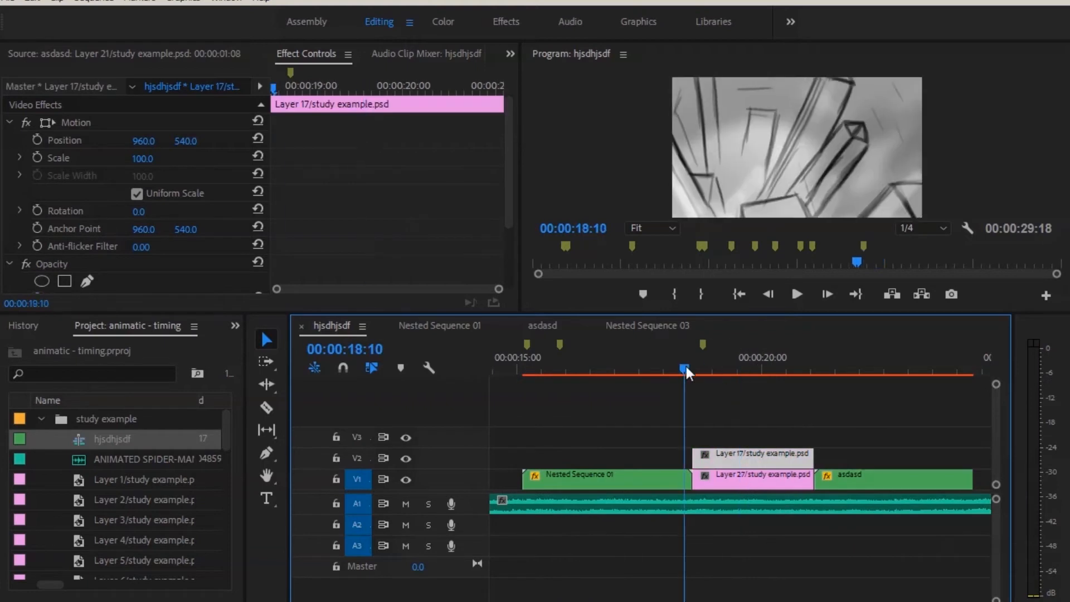
key("space")
left_click_drag(143, 158, 156, 158)
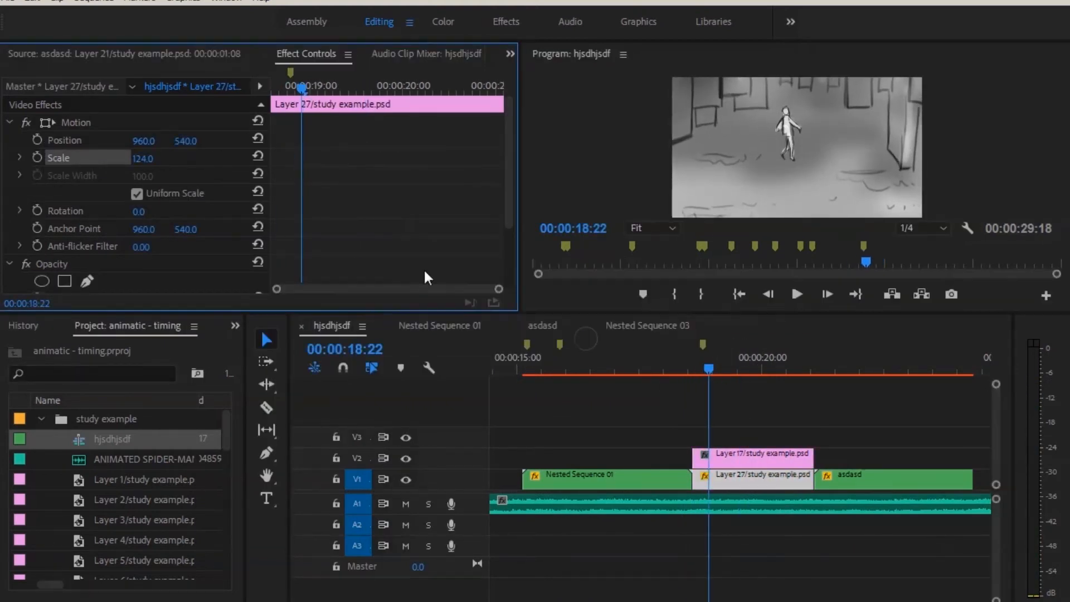
Keyframe Layer 27's Position from 960, 540 at the clip's start to a lower point at 00:00:21:01, and scrub the result
left_click_drag(300, 86, 518, 82)
left_click(501, 91)
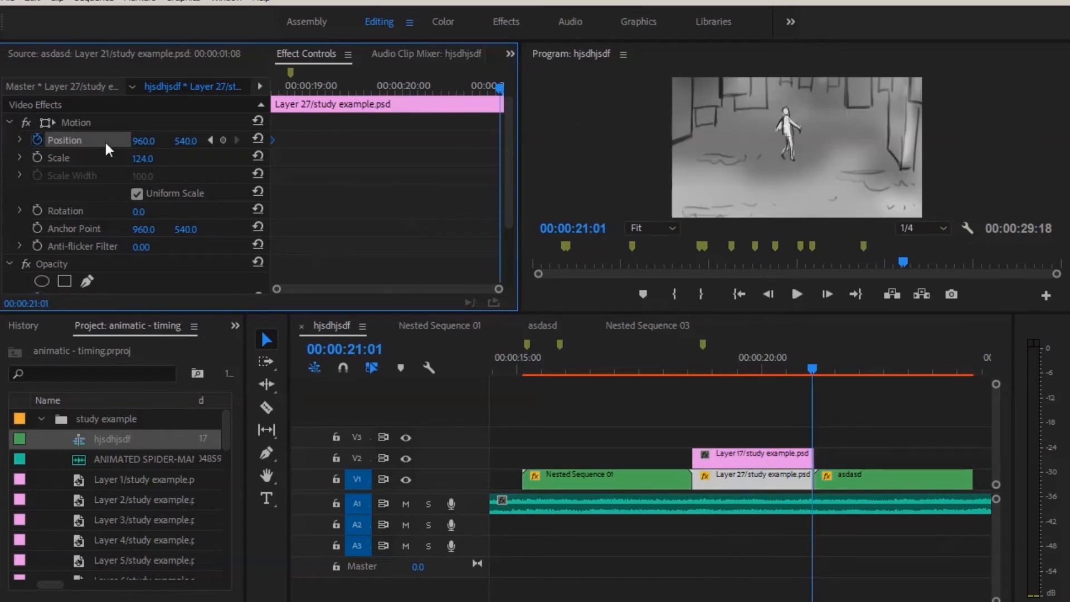
left_click(106, 123)
left_click_drag(805, 178, 830, 177)
key("Up")
left_click_drag(760, 357, 804, 361)
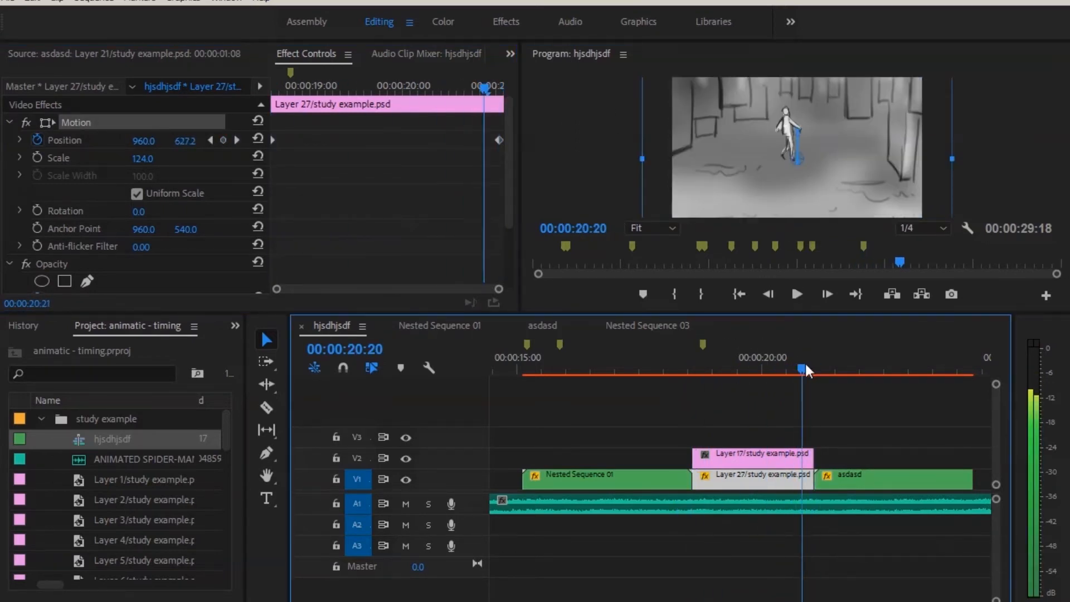
Lower Layer 27's end Position keyframe to about 960, 953.9 and enlarge the clip's Scale to 180.3
left_click_drag(491, 85, 728, 160)
key("Left")
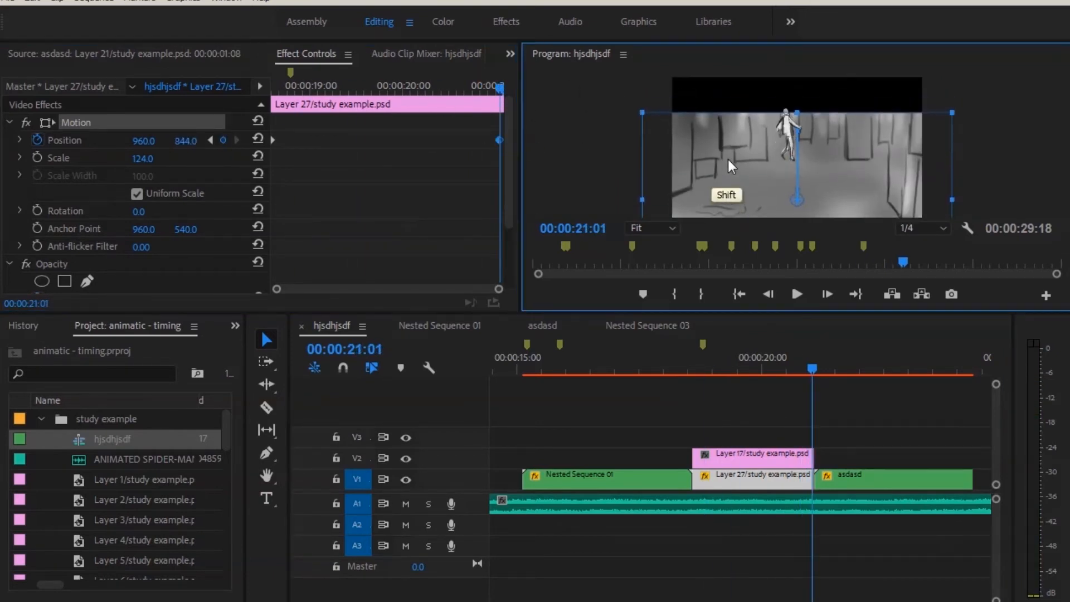
key("space")
left_click(503, 87)
key("Left")
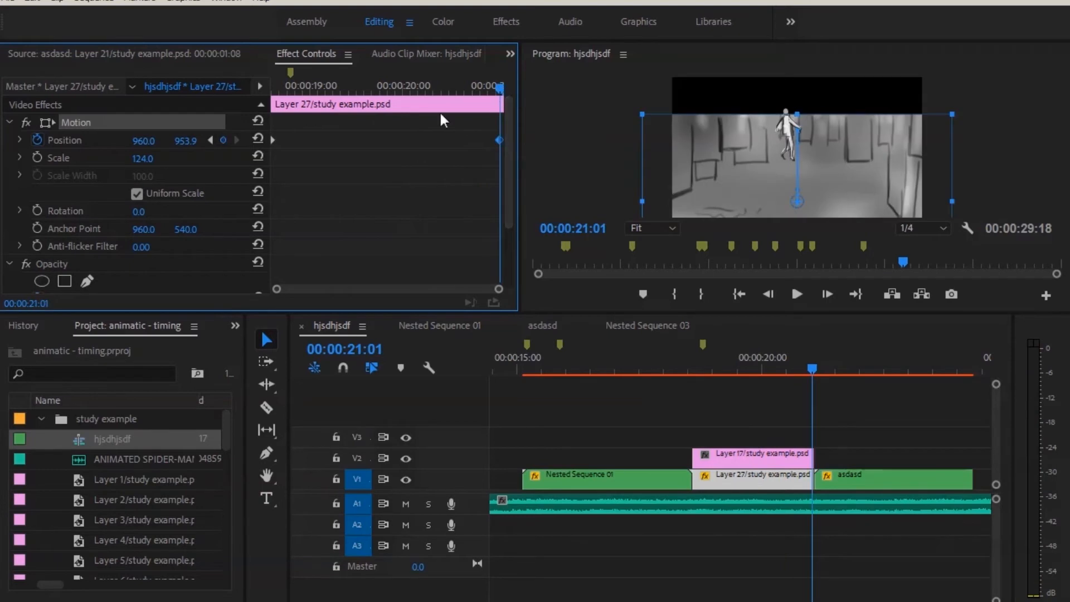
key("Up")
key("space")
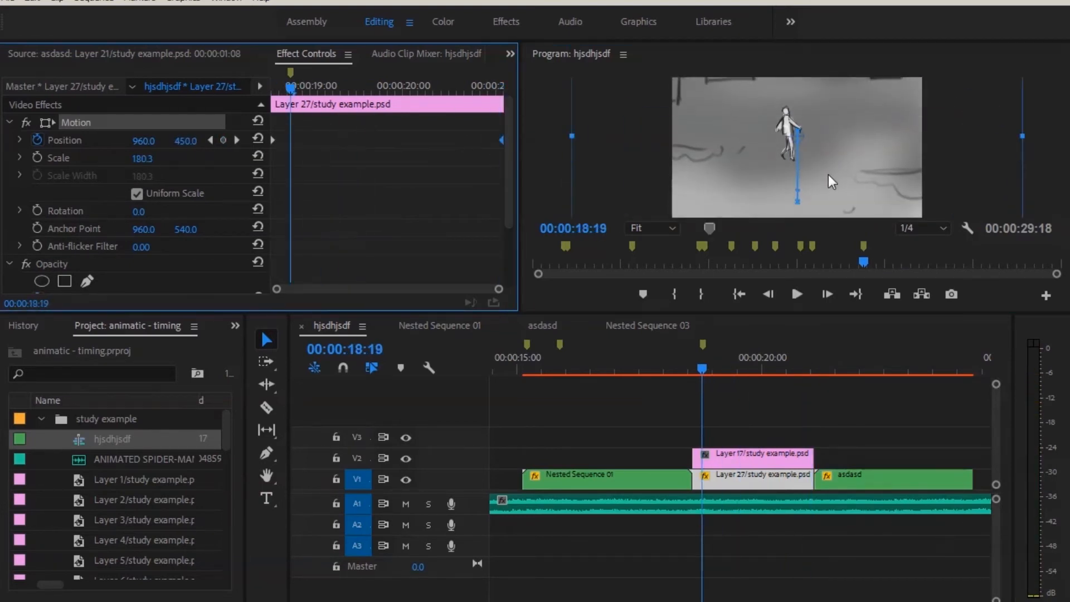
left_click(778, 414)
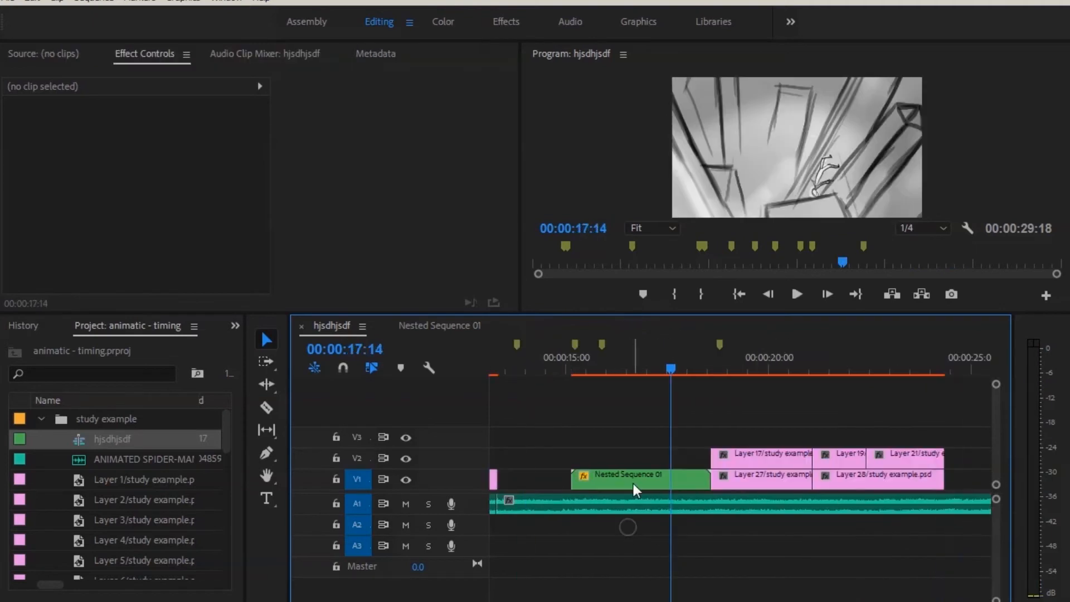
Review the animated motion of Nested Sequence 01 from 00:00:15:01 to 00:00:18:14 in the main timeline
left_click_drag(671, 369, 592, 369)
double_click(621, 480)
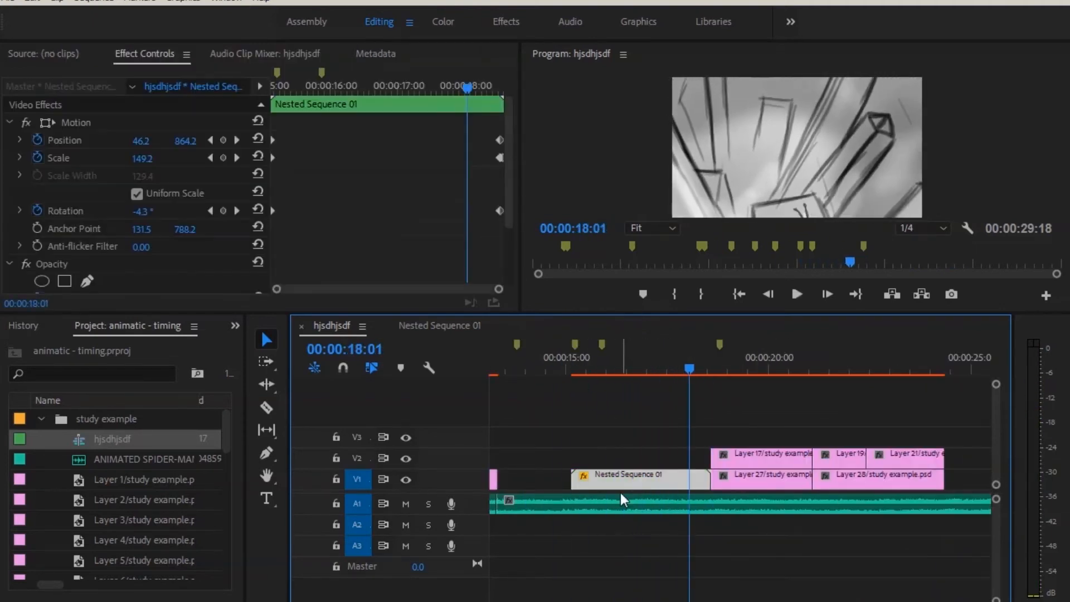
double_click(88, 443)
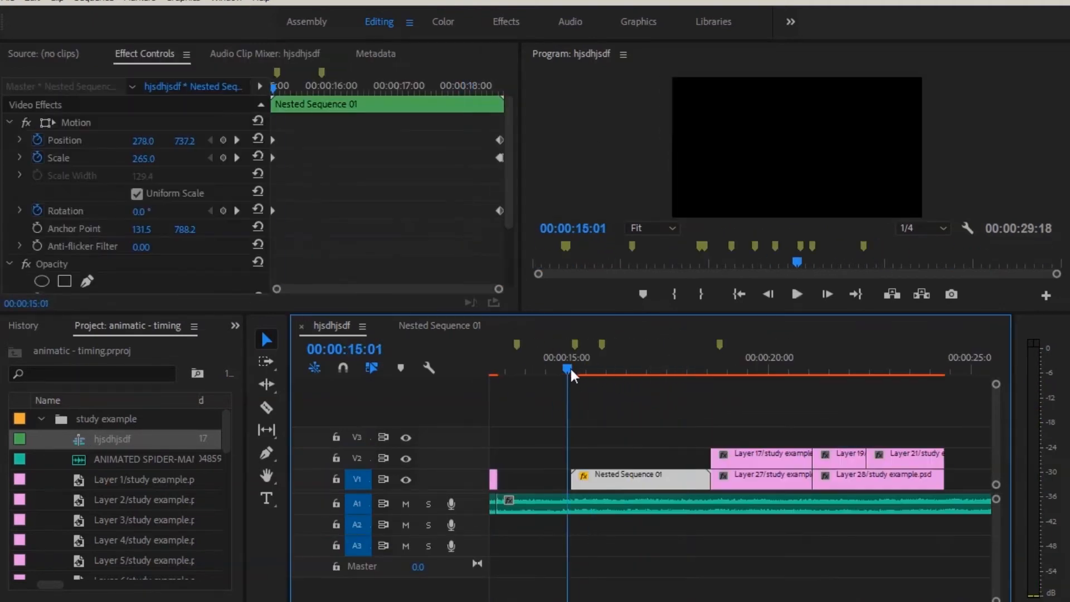
left_click_drag(570, 369, 718, 374)
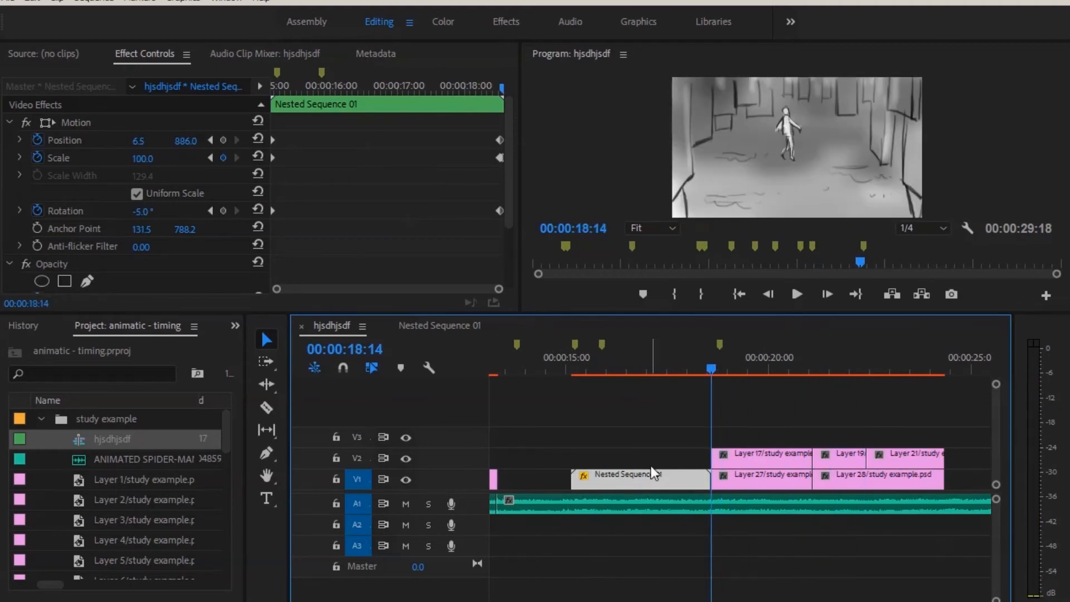
Nest the Layer 19, Layer 21 and Layer 28 clips into a sequence named asdasd
scroll(651, 465, "up", 3)
left_click(775, 369)
left_click(925, 369)
left_click_drag(898, 408, 804, 463)
right_click(774, 474)
left_click(861, 339)
type("asdasd")
key("Return")
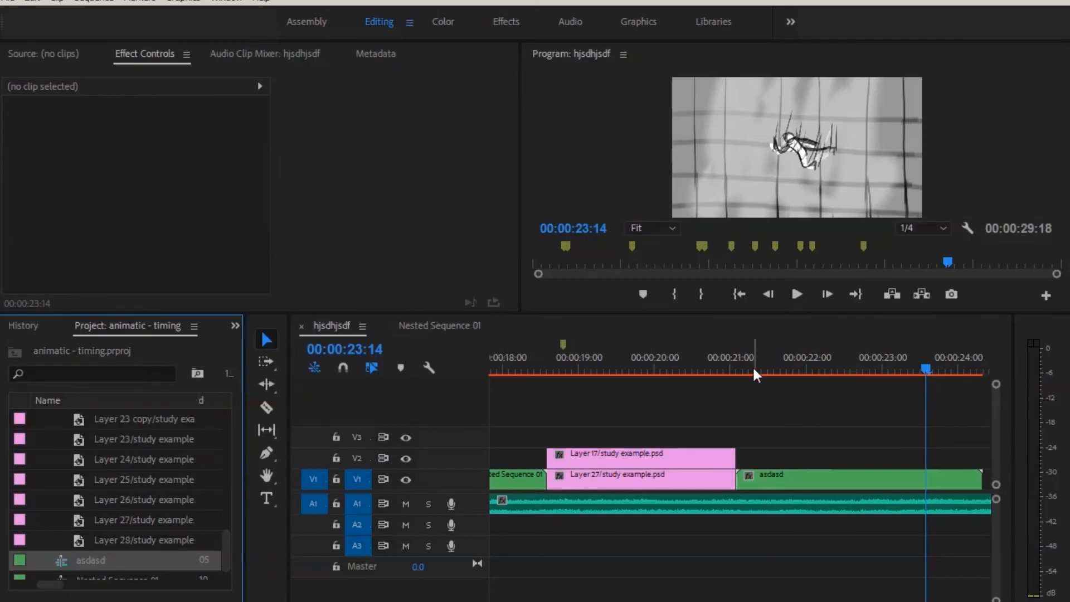
Open the asdasd nested sequence and move the Layer 19 clip's anchor point to about 1007.7, 554.9
left_click(752, 366)
left_click(764, 477)
double_click(760, 483)
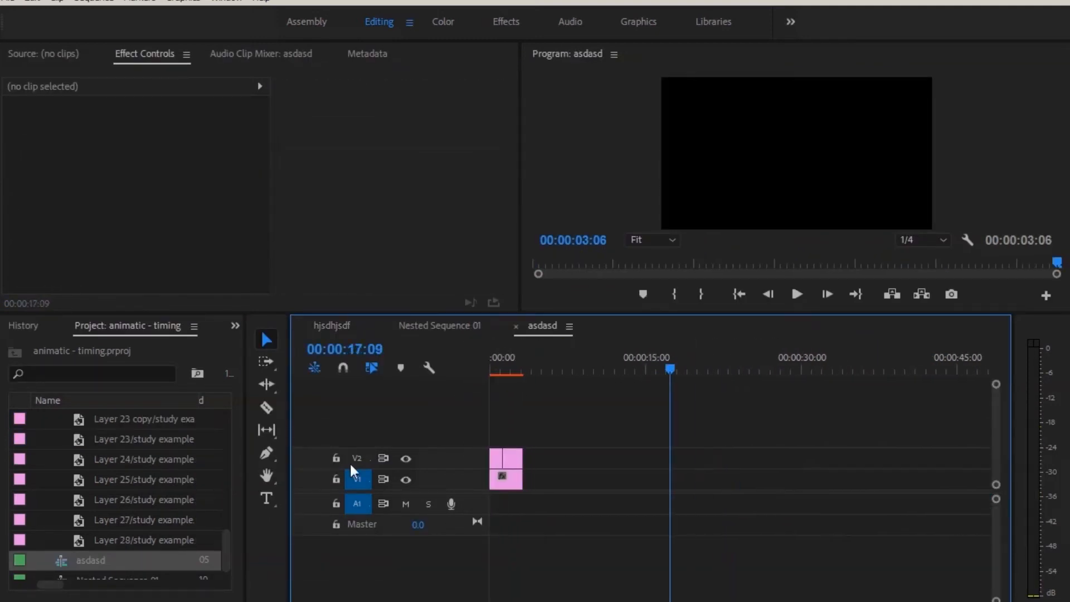
left_click(492, 369)
scroll(505, 371, "up", 5)
mouse_move(504, 371)
left_mouse_down()
mouse_move(711, 371)
mouse_move(493, 370)
left_mouse_up()
left_click(552, 454)
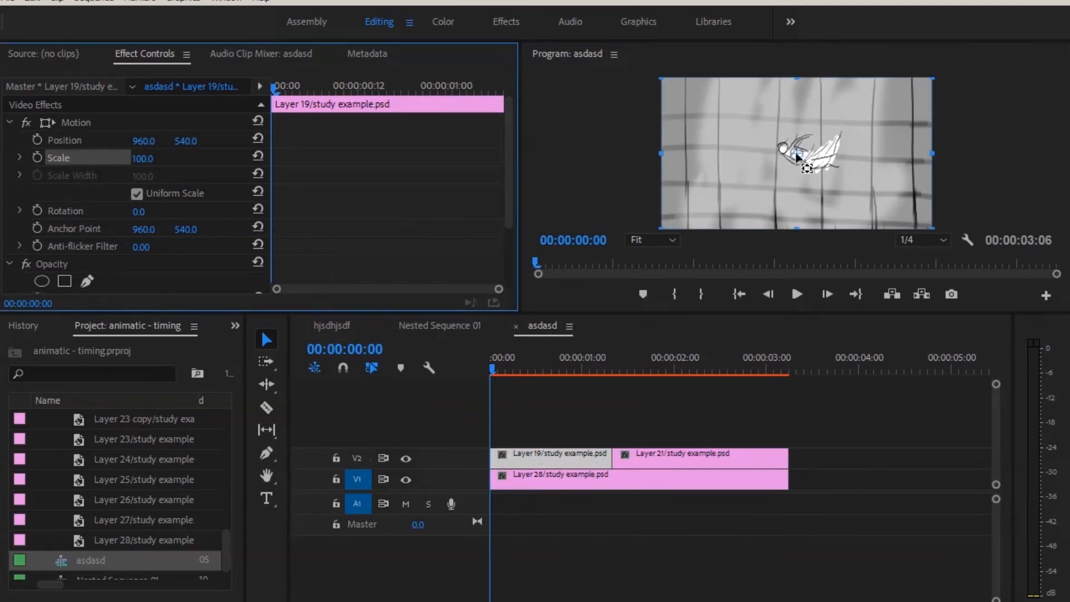
Move the Layer 21 clip's anchor point slightly on the falling figure
left_click(640, 369)
left_click(649, 464)
left_click(75, 122)
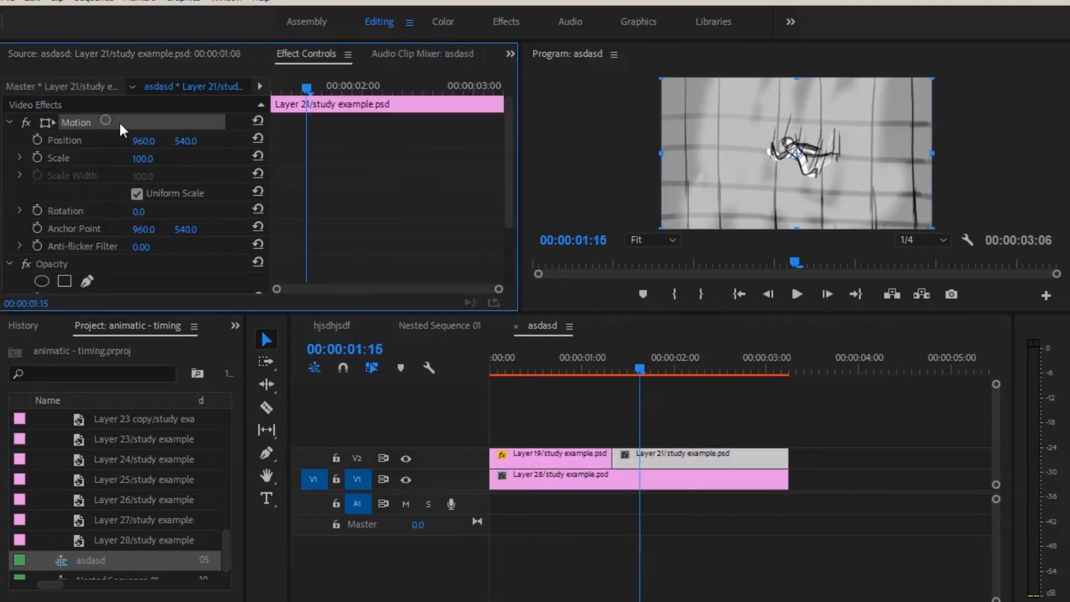
left_click_drag(802, 159, 806, 162)
Set a Position keyframe of 1007.7, 554.9 at the start of the Layer 19 clip
key("Home")
left_click(529, 464)
left_click(53, 142)
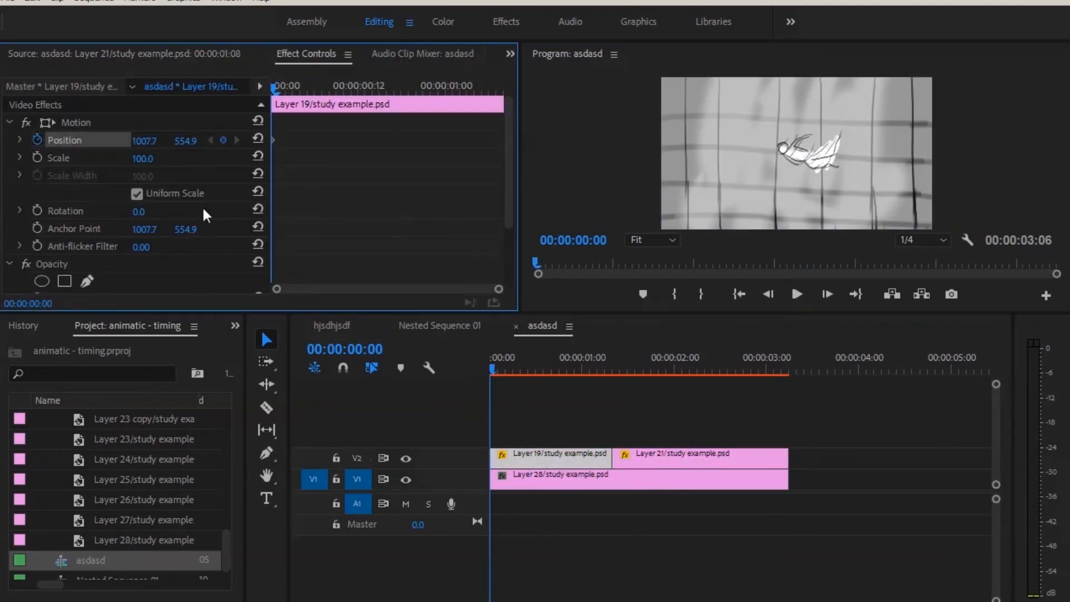
right_click(60, 140)
left_click(223, 198)
Add a Position keyframe of 966.0, 584.8 shortly after Layer 19's start, and keep the existing keyframes
left_click(563, 369)
left_click(94, 126)
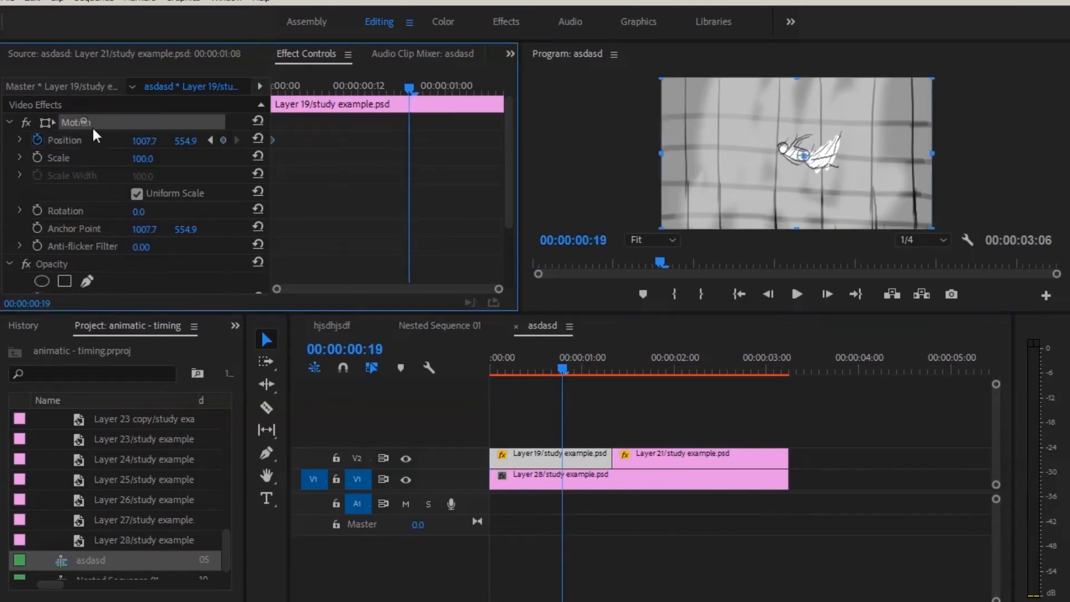
mouse_move(535, 376)
left_mouse_down()
mouse_move(507, 373)
mouse_move(531, 372)
left_mouse_up()
left_click(38, 142)
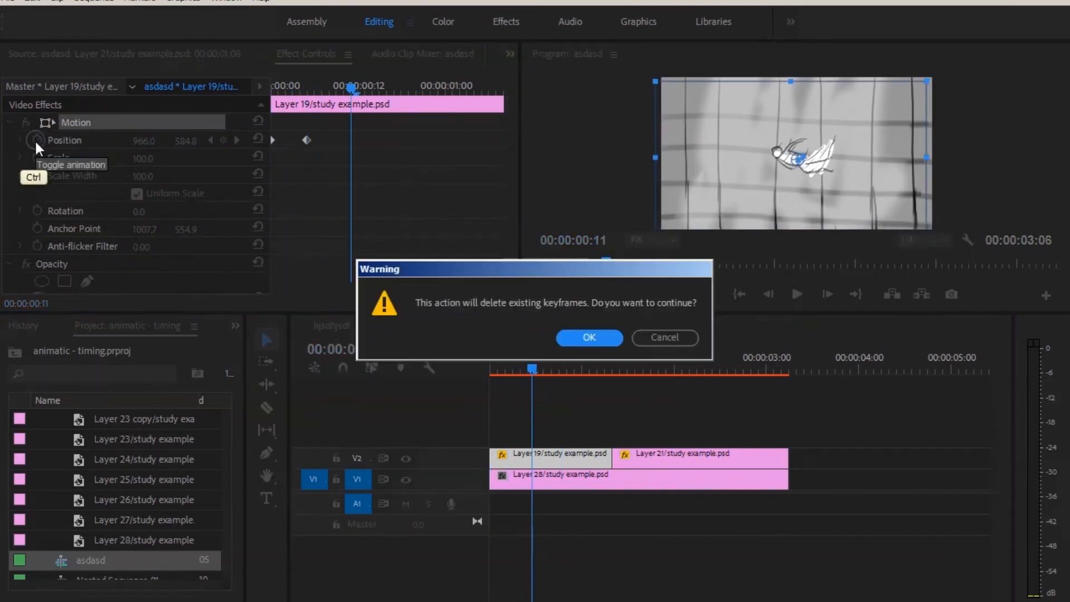
left_click(655, 339)
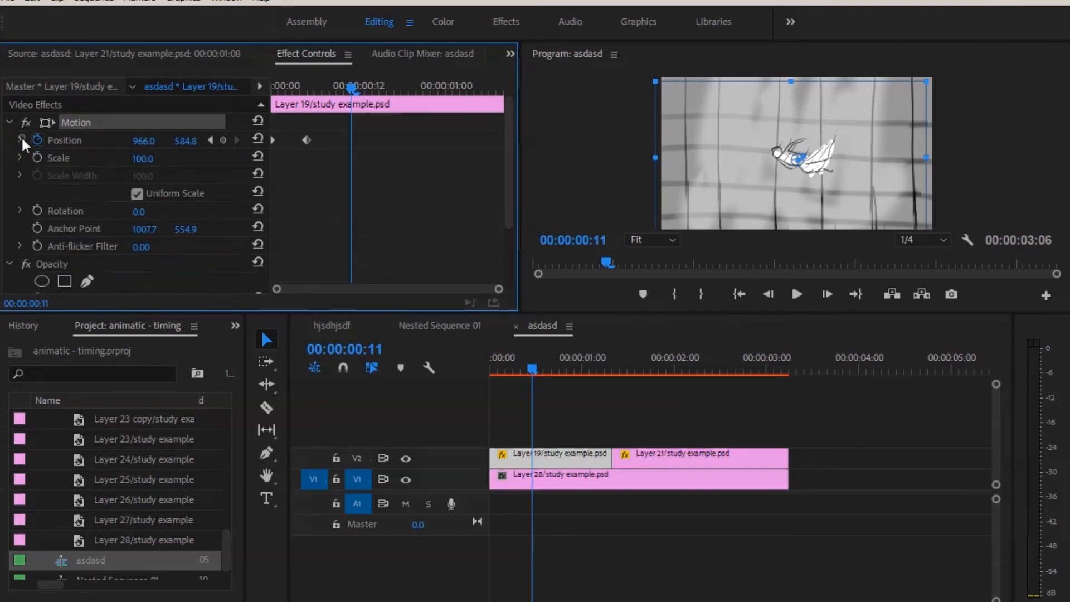
Add further Position keyframes along the Layer 19 clip, ending at 930.2, 608.6, and expand its Position velocity graph
left_click(20, 144)
left_click(564, 369)
left_click_drag(886, 195, 884, 198)
left_click(586, 369)
left_click(602, 369)
mouse_move(601, 369)
left_mouse_down()
mouse_move(580, 373)
mouse_move(613, 372)
left_mouse_up()
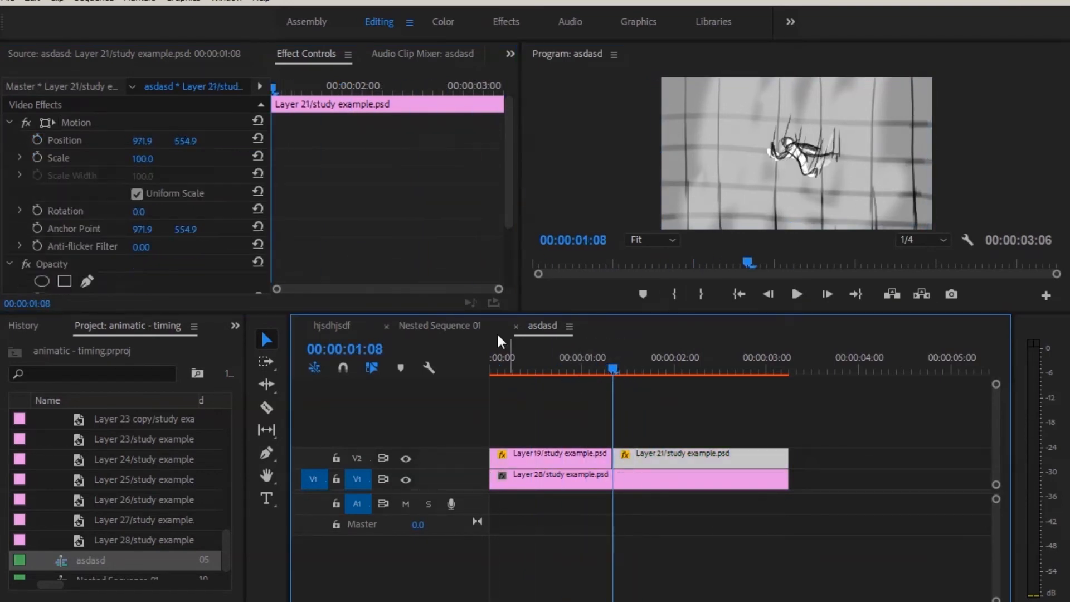
left_click(532, 456)
left_click(89, 140)
key("Down")
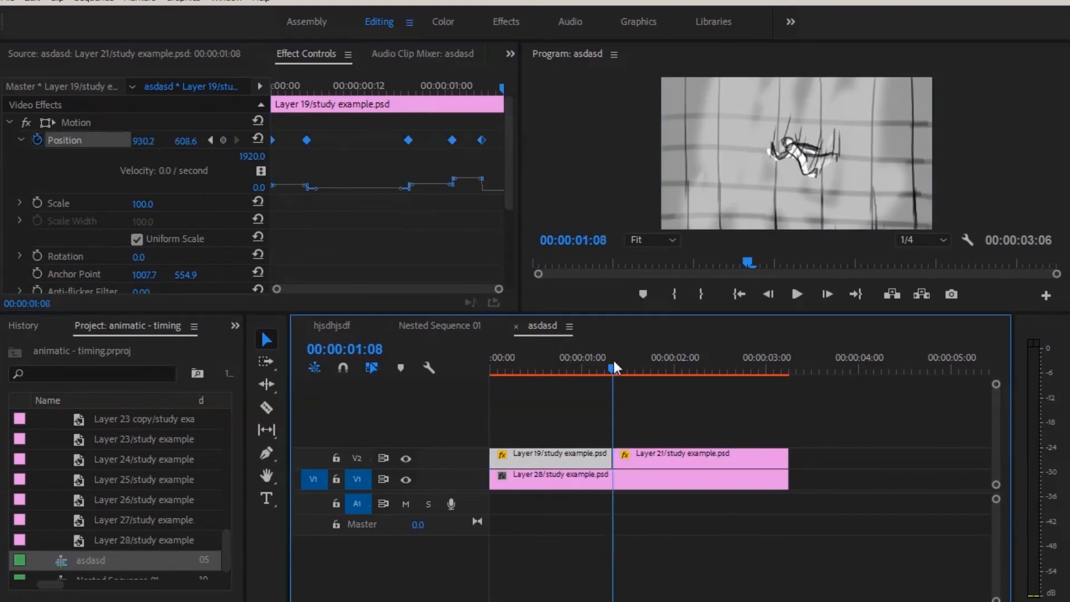
Play the Layer 19 motion and shift its Position keyframes earlier so that they sit closer together
left_click(64, 140)
key("space")
mouse_move(501, 377)
left_mouse_down()
mouse_move(574, 374)
mouse_move(497, 374)
left_mouse_up()
left_click(468, 143)
left_click_drag(467, 148, 404, 140)
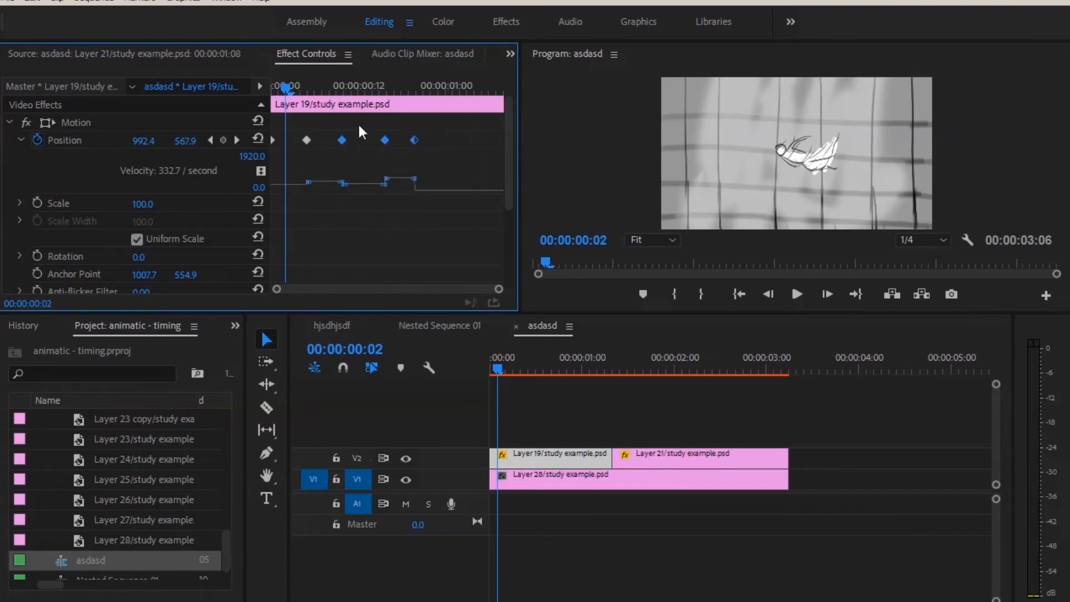
left_click_drag(306, 139, 297, 142)
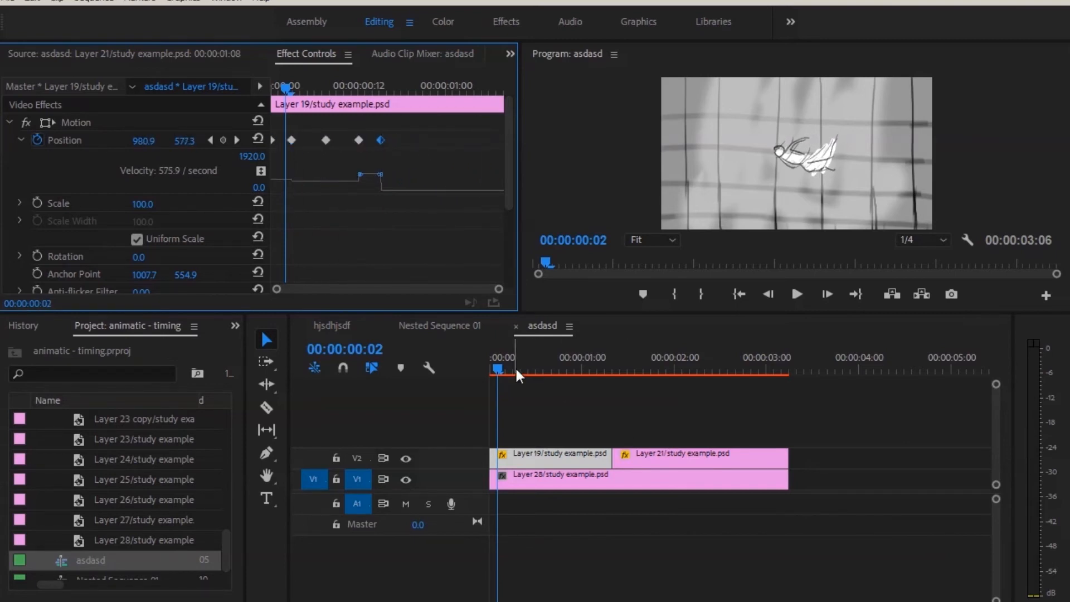
Copy all of Layer 19's Position keyframes and paste them after the existing ones to fill the clip
left_click_drag(515, 368, 590, 369)
left_click_drag(390, 167, 281, 131)
key("ctrl+c")
left_click(402, 87)
key("ctrl+v")
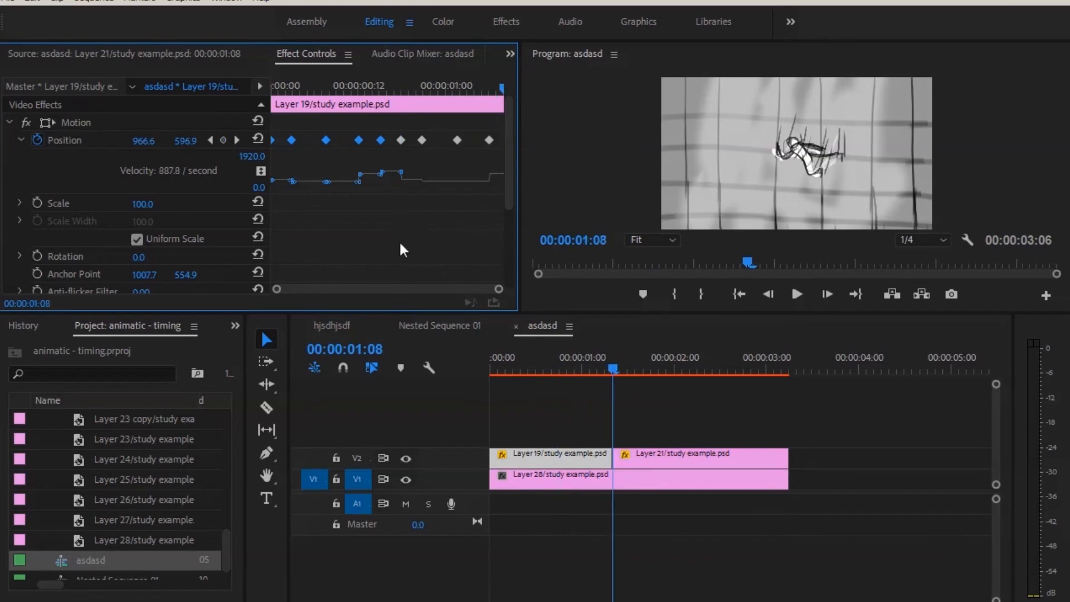
Apply the copied Position keyframes to the Layer 21 clip, repeat them through to its end, and play the result
left_click(696, 458)
left_click_drag(413, 88, 463, 88)
left_click_drag(393, 141, 484, 129)
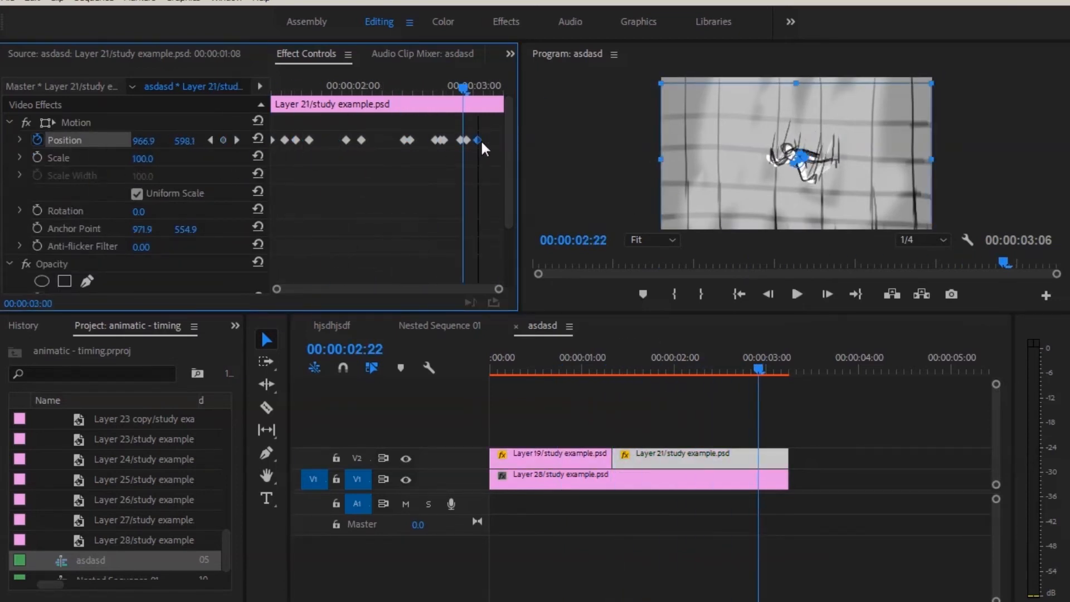
left_click(573, 394)
key("space")
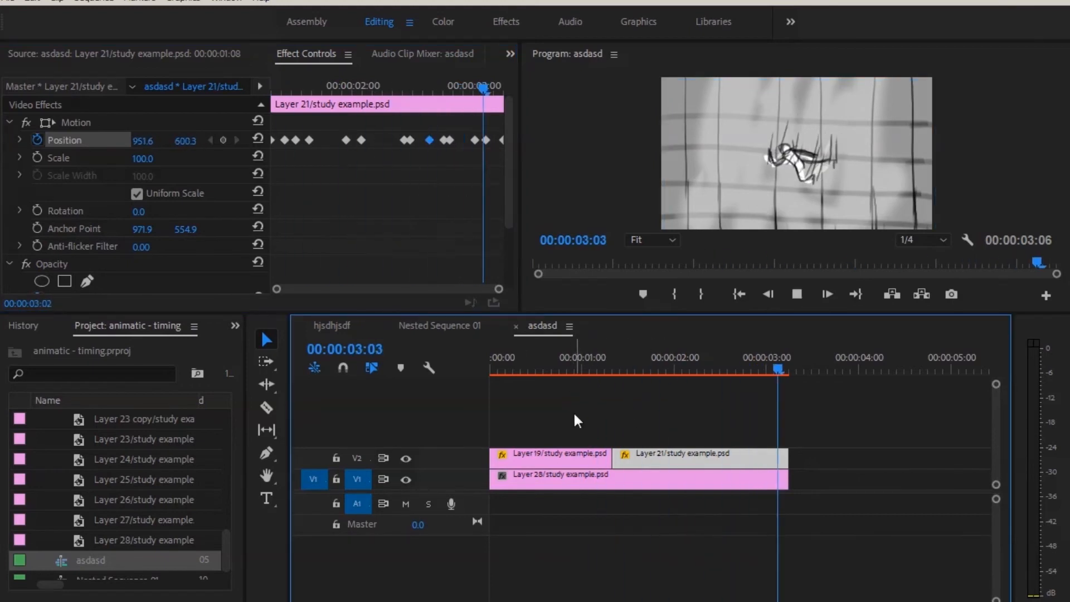
In the hjsdhjsdf sequence, apply the copied Position keyframes along the whole asdasd clip and set its Scale to 110
key("Home")
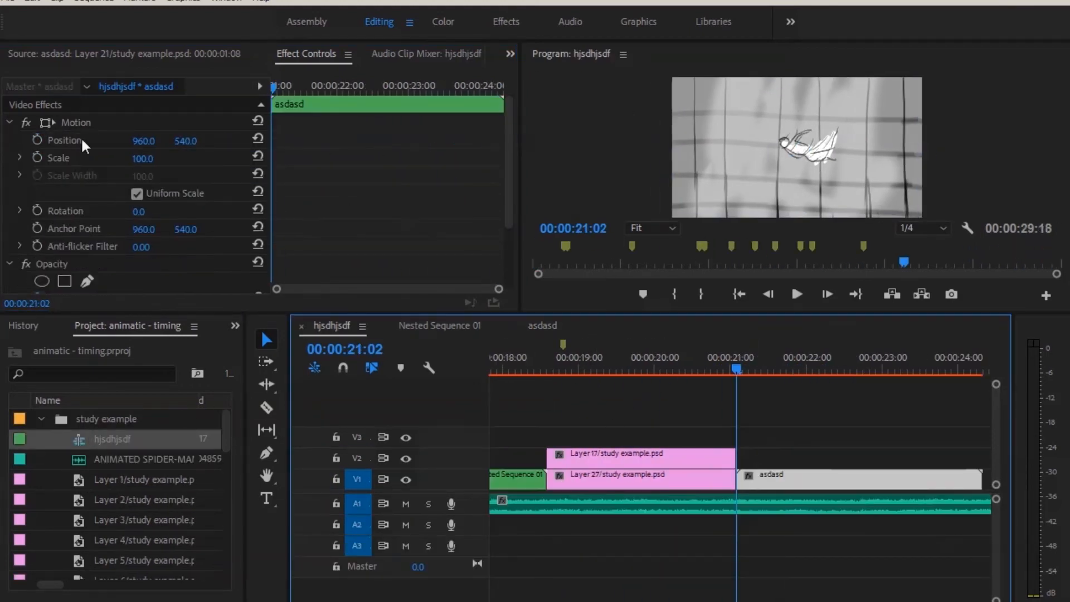
left_click(82, 142)
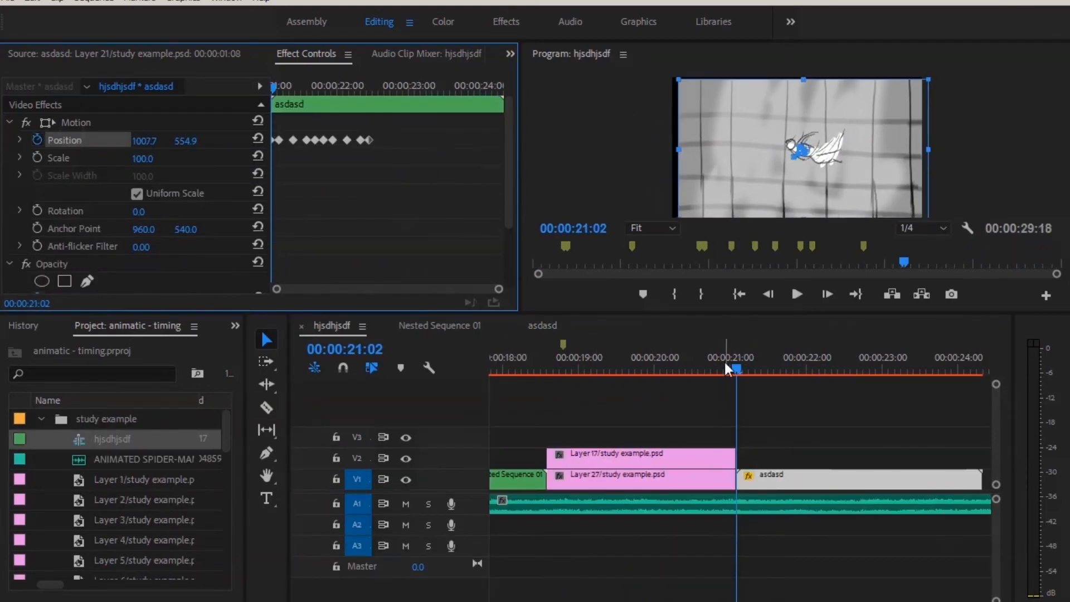
mouse_move(737, 368)
left_mouse_down()
mouse_move(813, 365)
mouse_move(737, 367)
left_mouse_up()
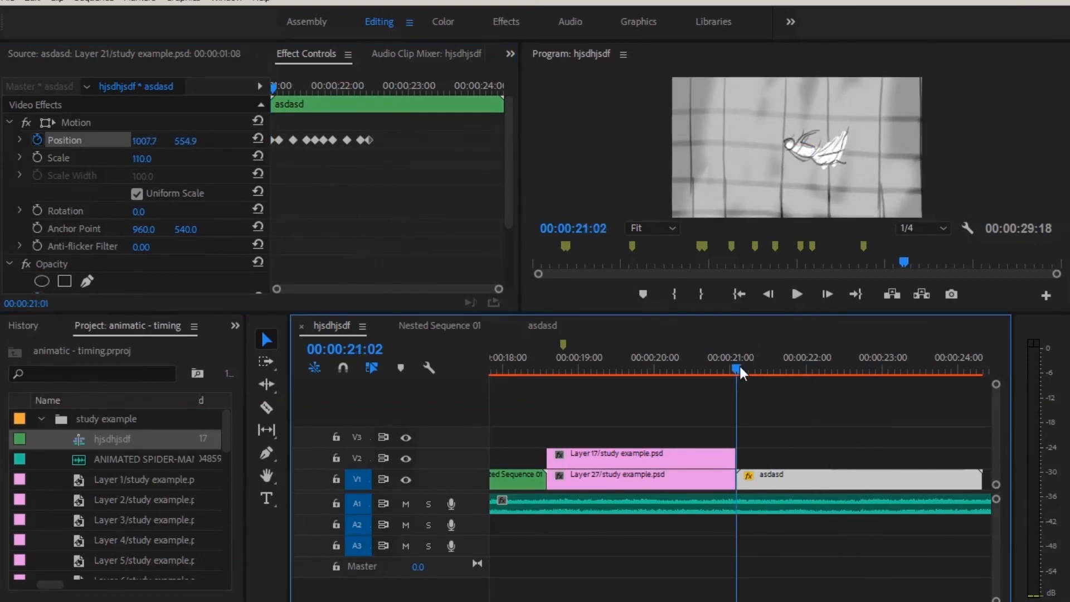
left_click_drag(408, 146, 490, 144)
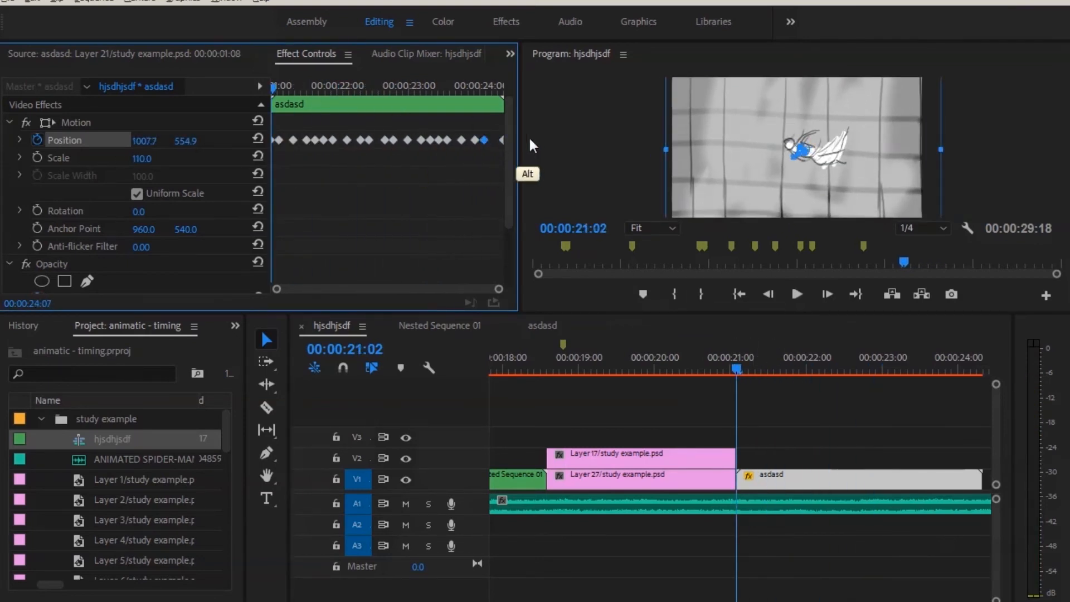
Play the asdasd clip in the main sequence and increase its Scale to 117.2
key("space")
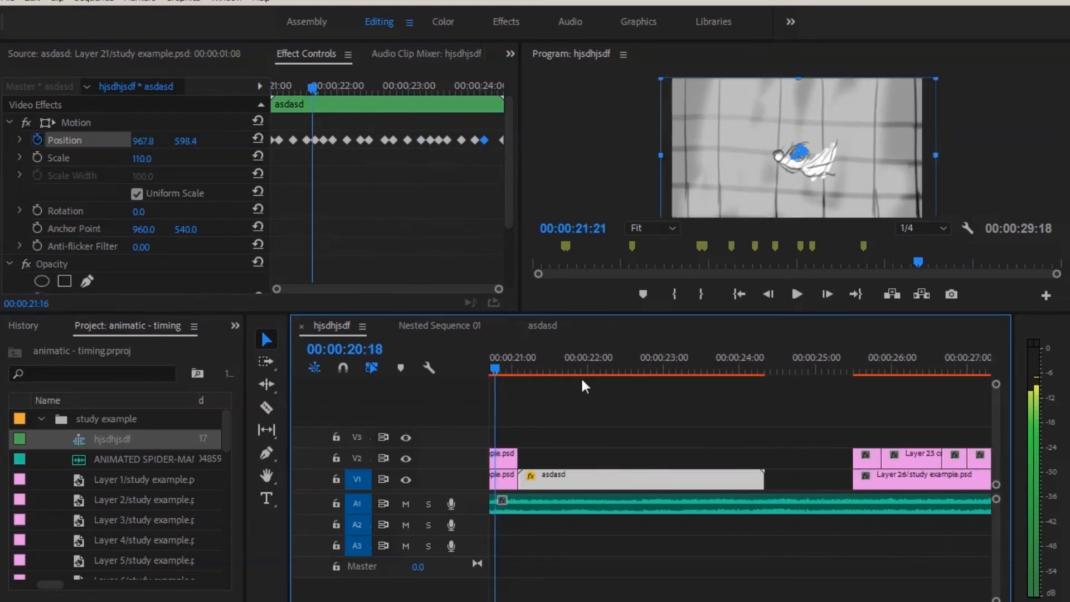
left_click(903, 95)
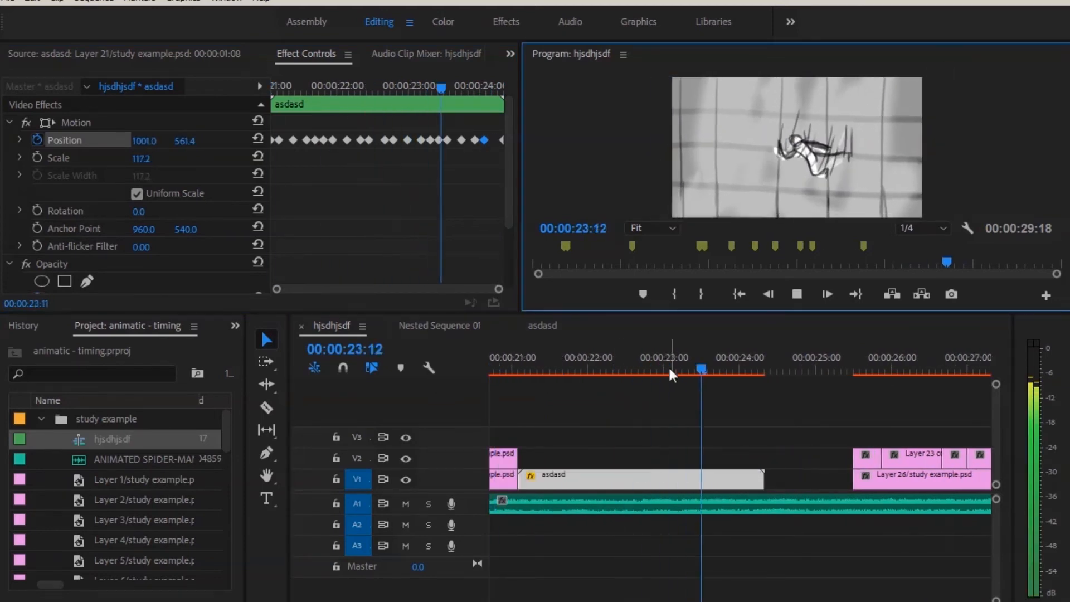
left_click(524, 372)
left_click(522, 371, "shift")
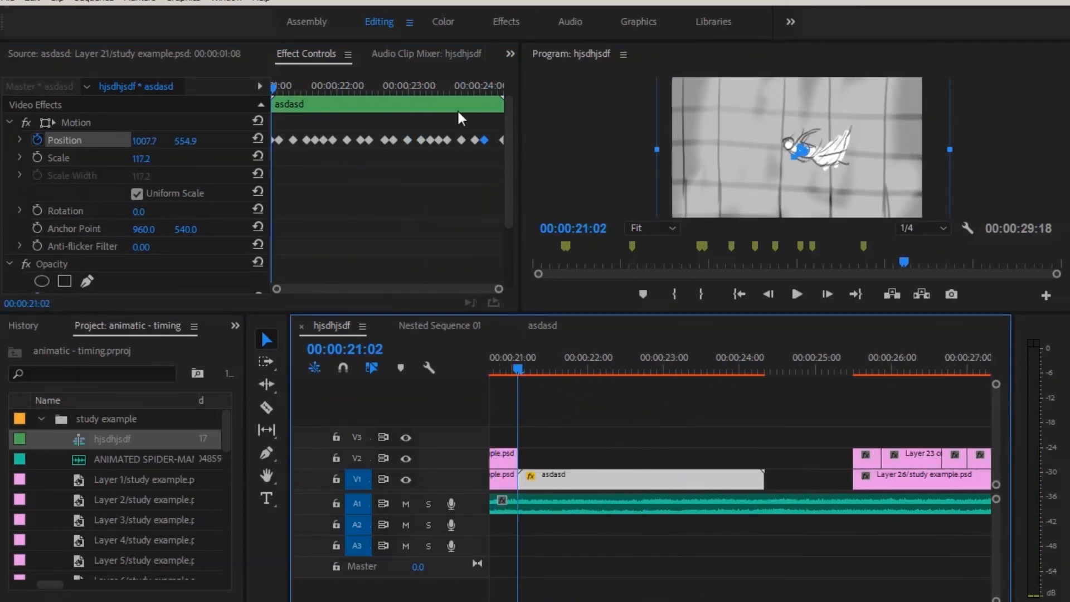
Add Scale keyframes at the start and end of the asdasd clip so it zooms out to 117.2, and play it
key("Left")
key("Right")
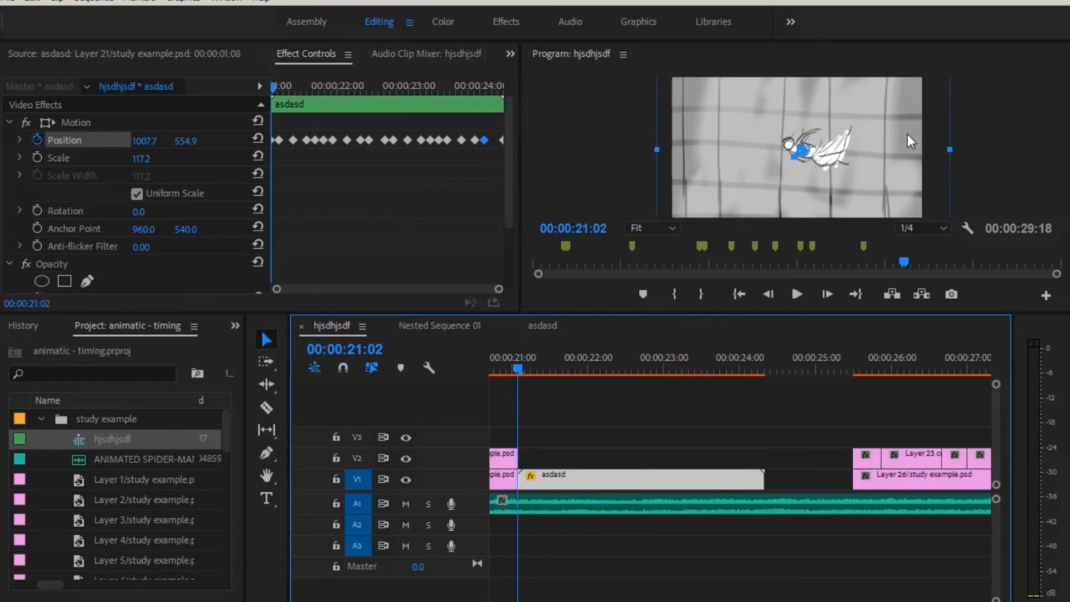
left_click(37, 157)
left_click_drag(274, 158, 421, 165)
left_click(656, 365)
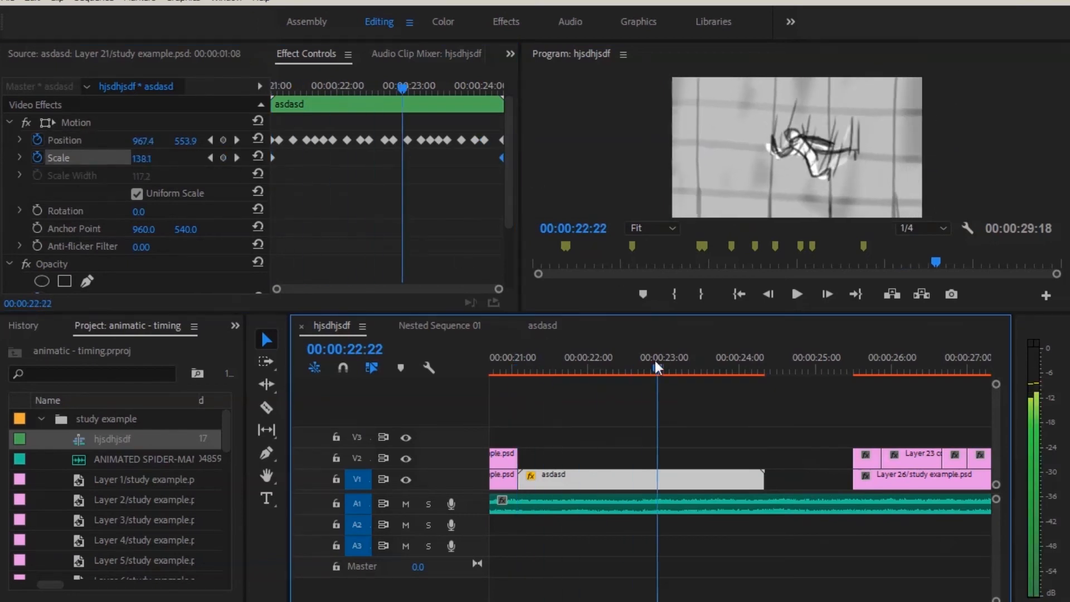
key("space")
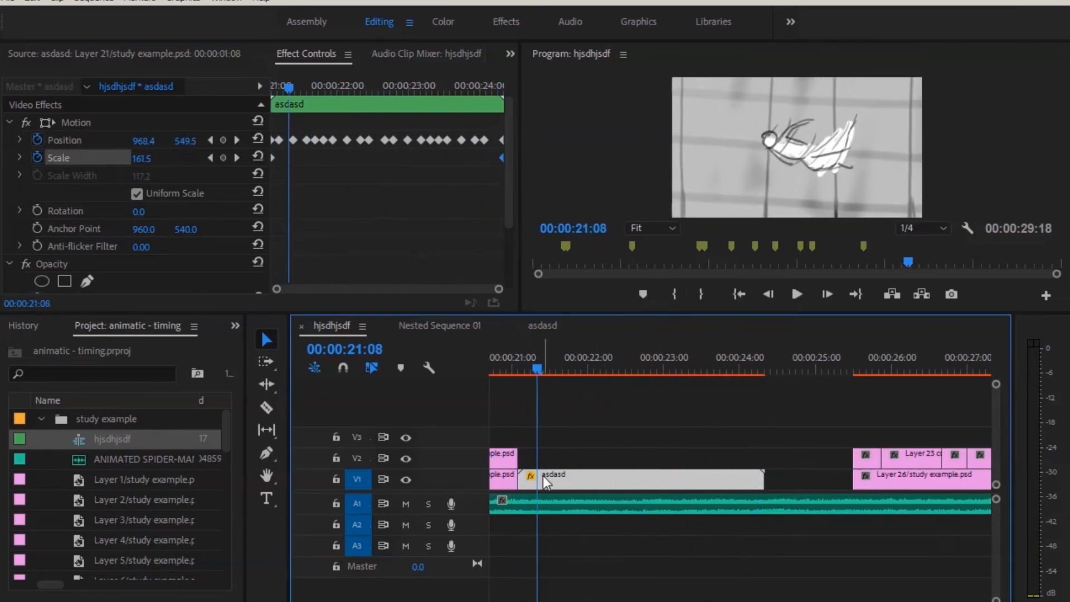
In the asdasd sequence, keyframe Layer 28's Position at the start and move the background up to 960.0, -384.9 at frame 11
double_click(658, 479)
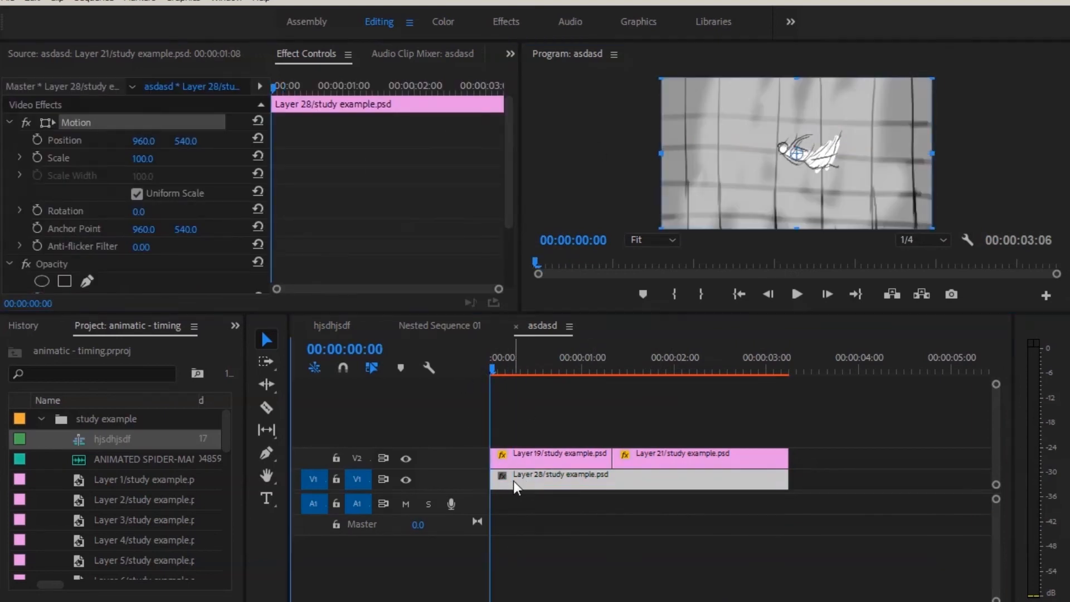
left_click(37, 140)
left_click_drag(273, 87, 304, 87)
left_click_drag(792, 139, 765, 78)
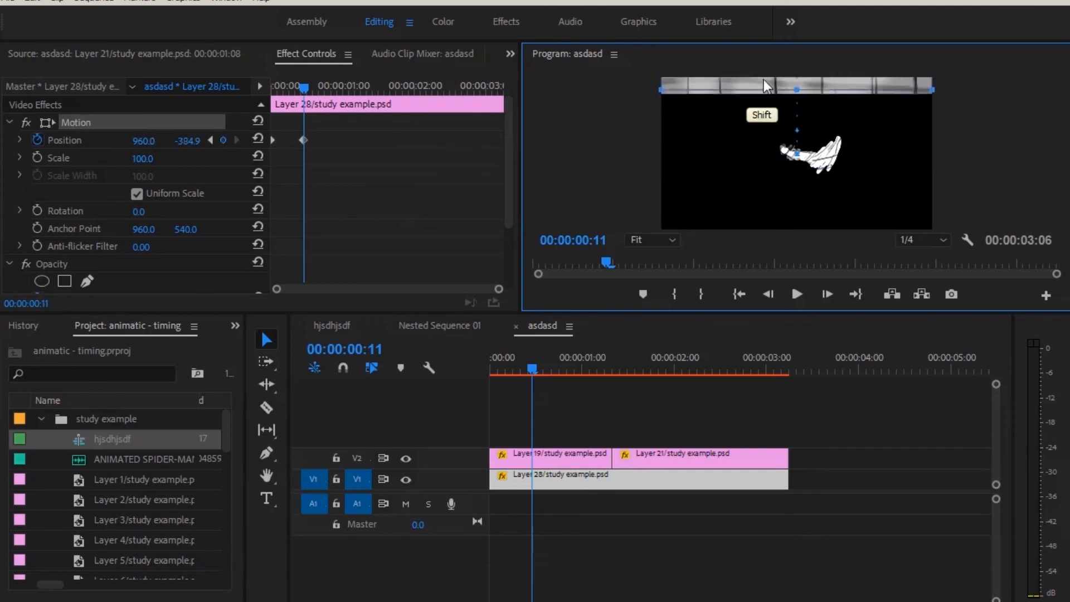
Place Layer 28's second Position keyframe at frame 5 with a value of 960.0, -551.9
left_click(450, 367)
key("Left")
key("Left")
key("Left")
key("Left")
key("Left")
key("Left")
key("Left")
key("Left")
key("Left")
key("Left")
left_click(265, 96)
key("Right")
key("Right")
key("Right")
key("Right")
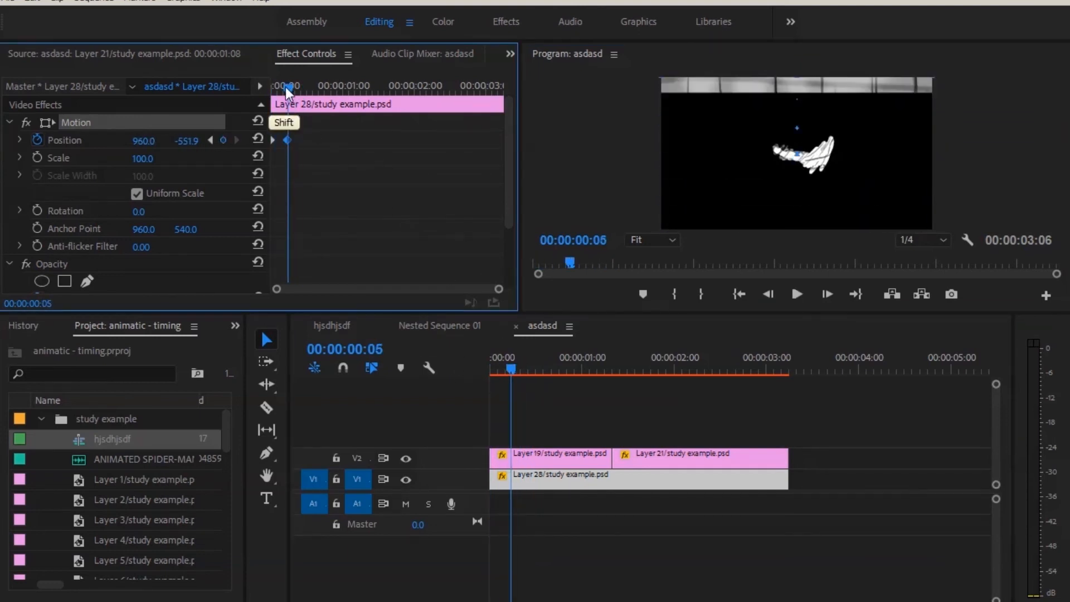
Trim the Layer 28 clip to end at frame 5, raise the clips one track and paste a copy right after it on V1
left_click(534, 493)
key("w")
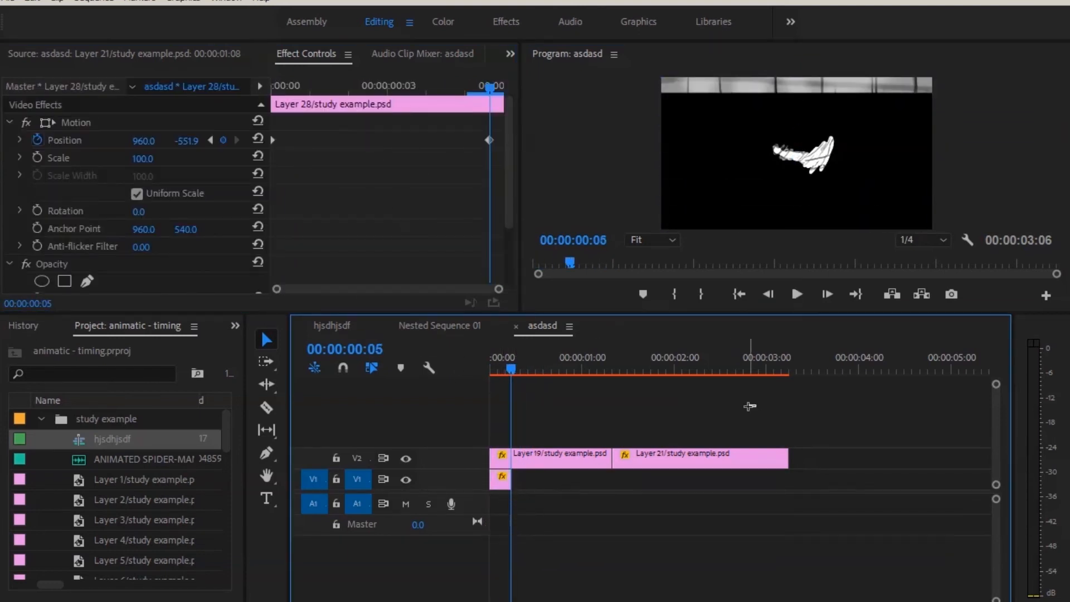
left_click_drag(749, 407, 501, 458)
key("ctrl+v")
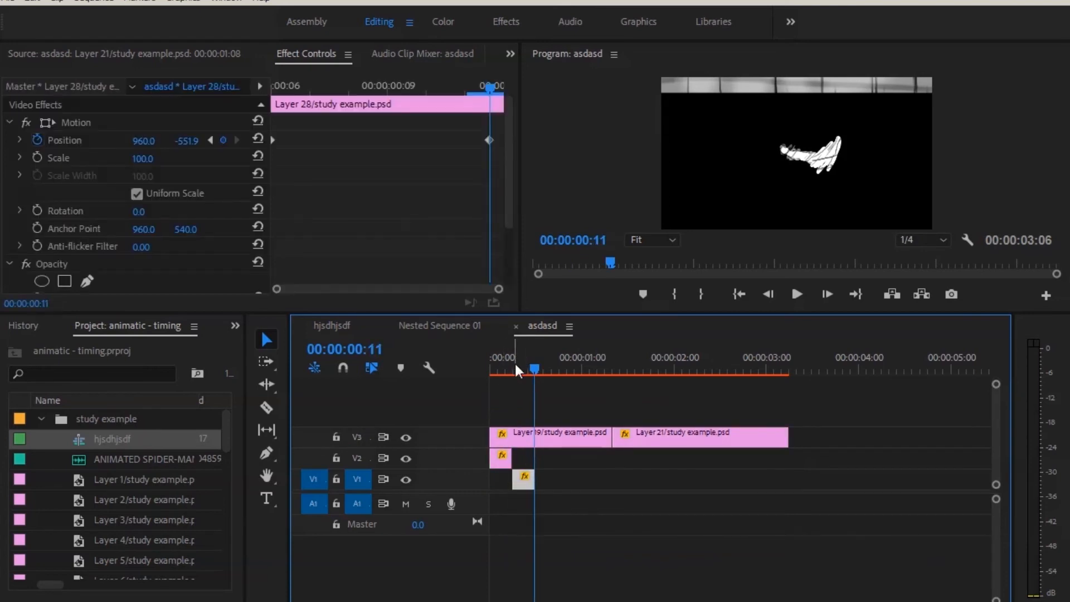
Extend the Layer 28 clip on V2 to match the end of the copy on V1
mouse_move(514, 361)
left_mouse_down()
mouse_move(493, 366)
mouse_move(501, 370)
left_mouse_up()
left_click(515, 476)
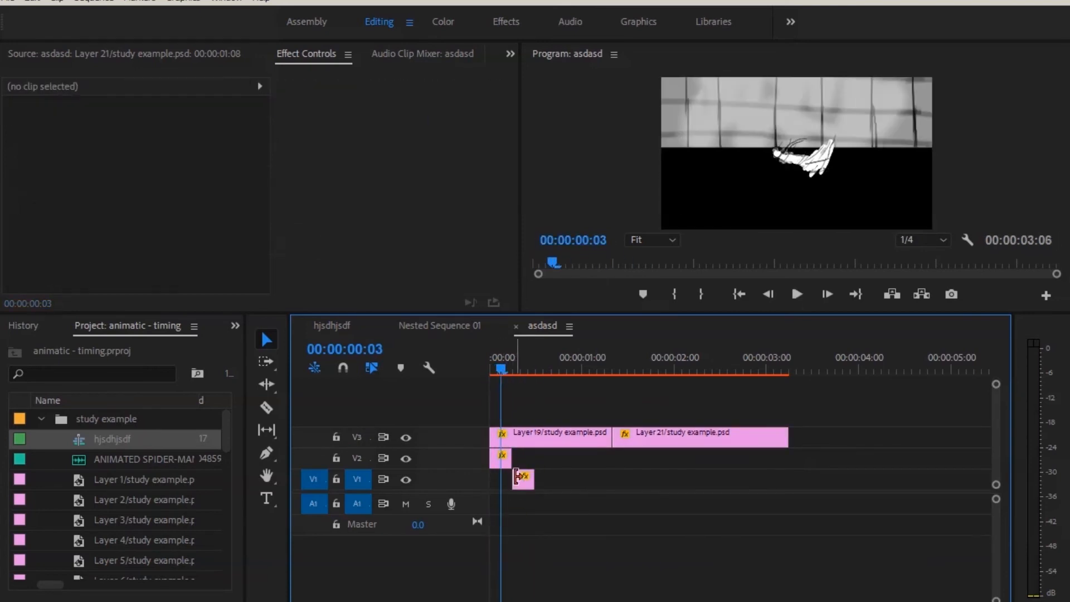
left_click(524, 480)
left_click_drag(511, 458, 534, 458)
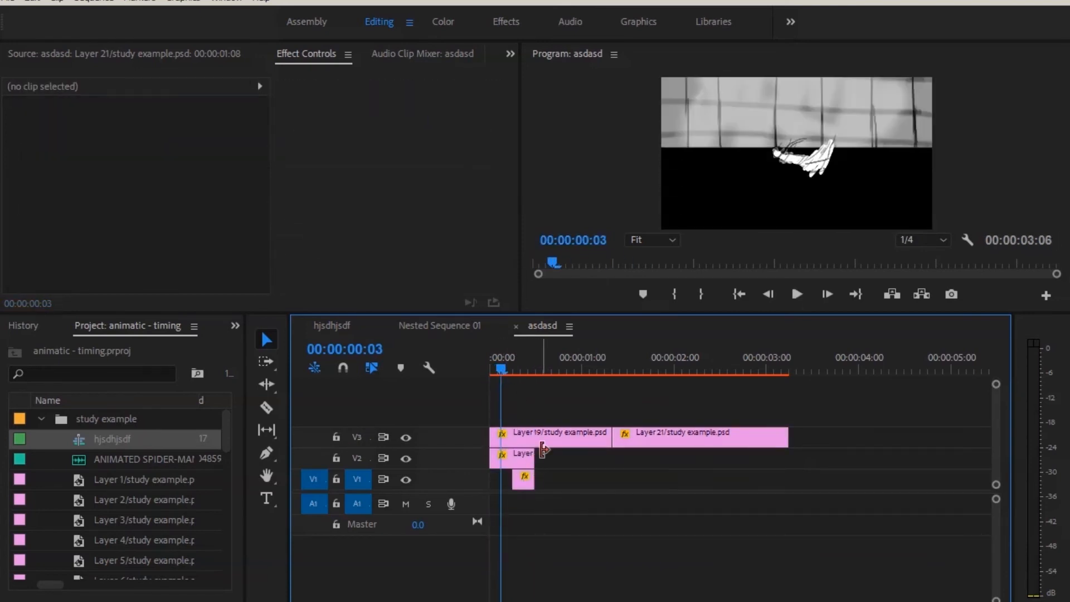
Spread the V2 Layer 28 clip's Position keyframes across its full length and set the starting Position to 960.0, 1631.9
left_click(513, 458)
key("Up")
left_click_drag(273, 140, 295, 141)
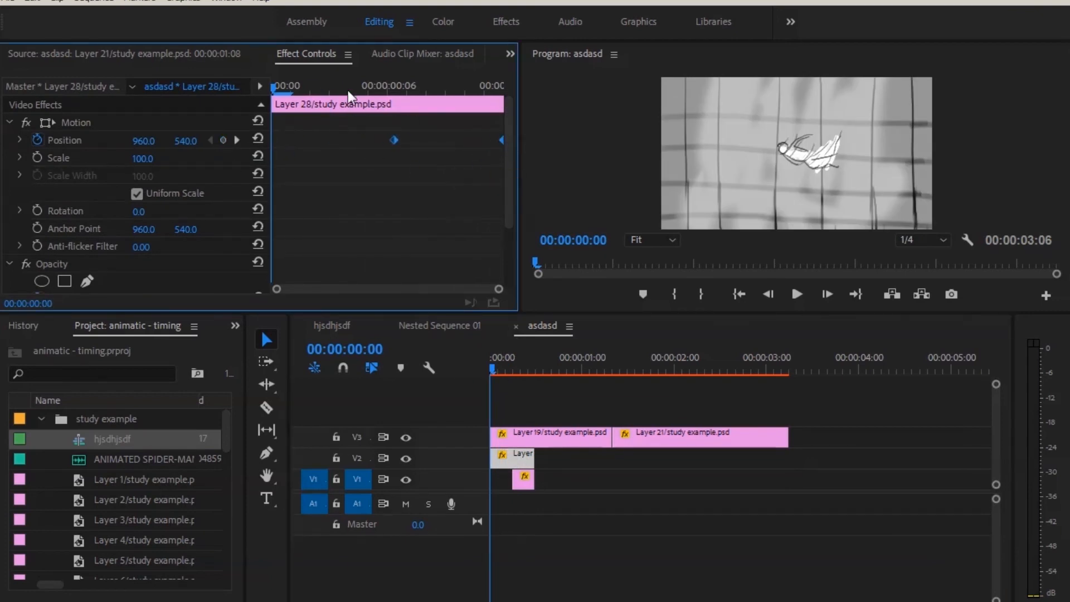
key("space")
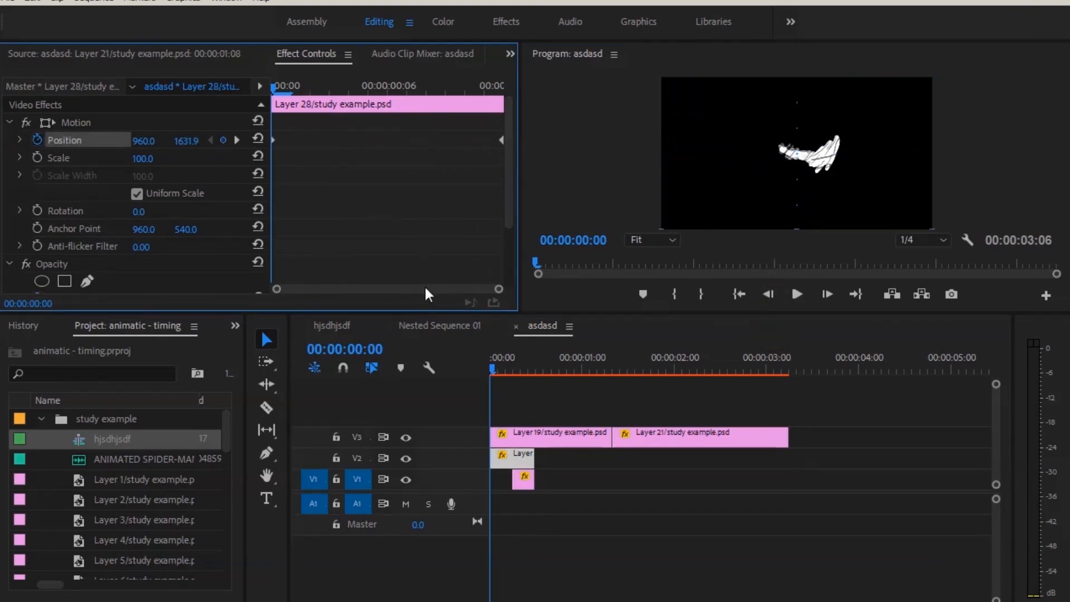
Delete the short Layer 28 copy on V1 and duplicate the V2 Layer 28 clip onto V1 at the start
left_click(524, 479)
left_click(490, 360)
key("space")
key("space")
left_click(513, 461)
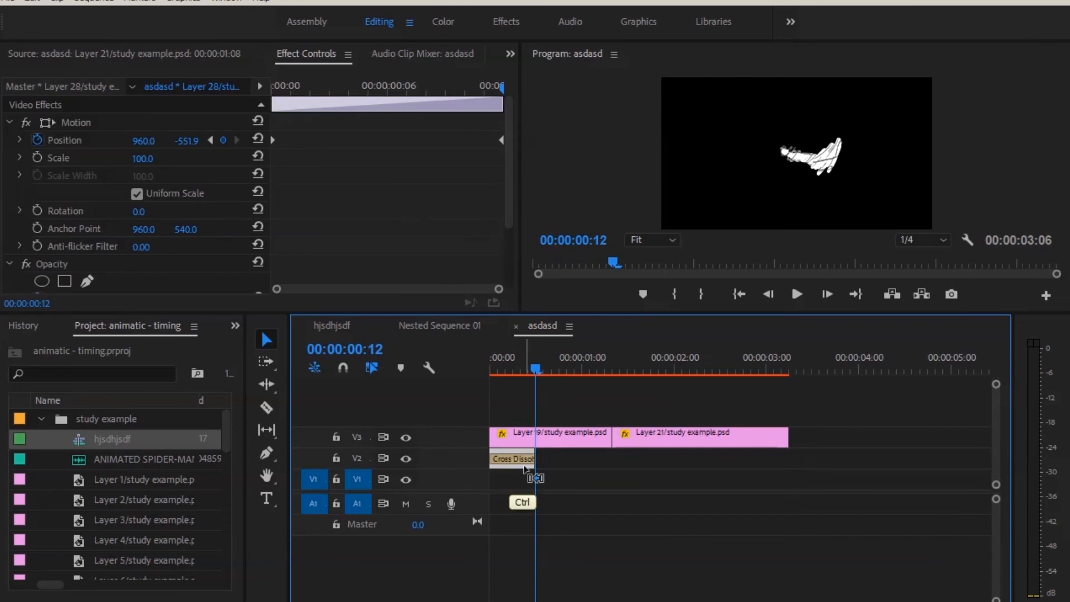
key("Home")
left_click_drag(521, 465, 518, 479)
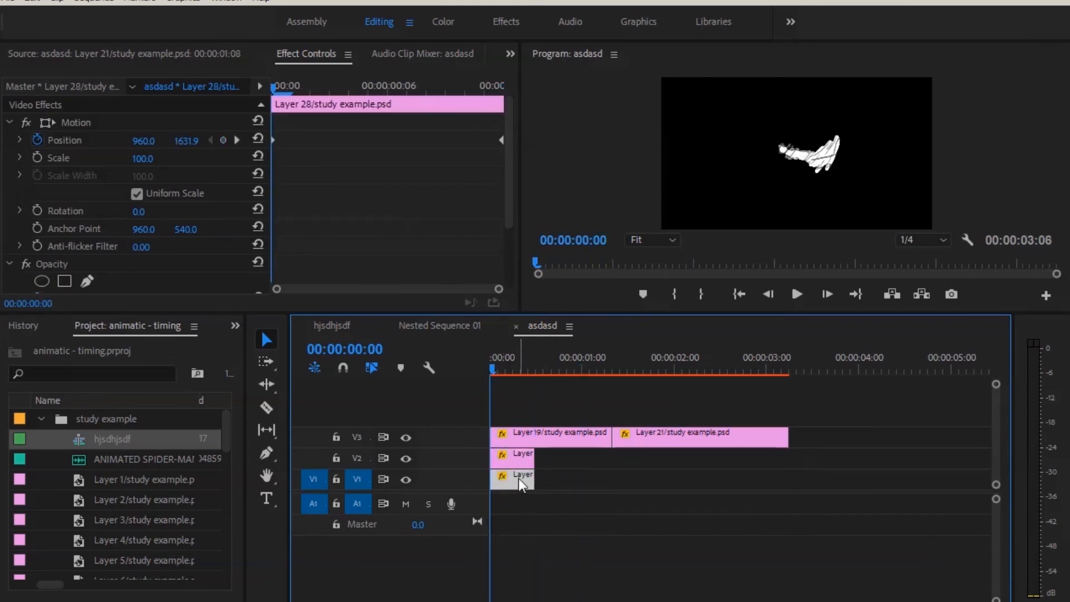
Trim away the first half of the Layer 28 copy on V1 and move the remainder to the sequence start
left_click(329, 371)
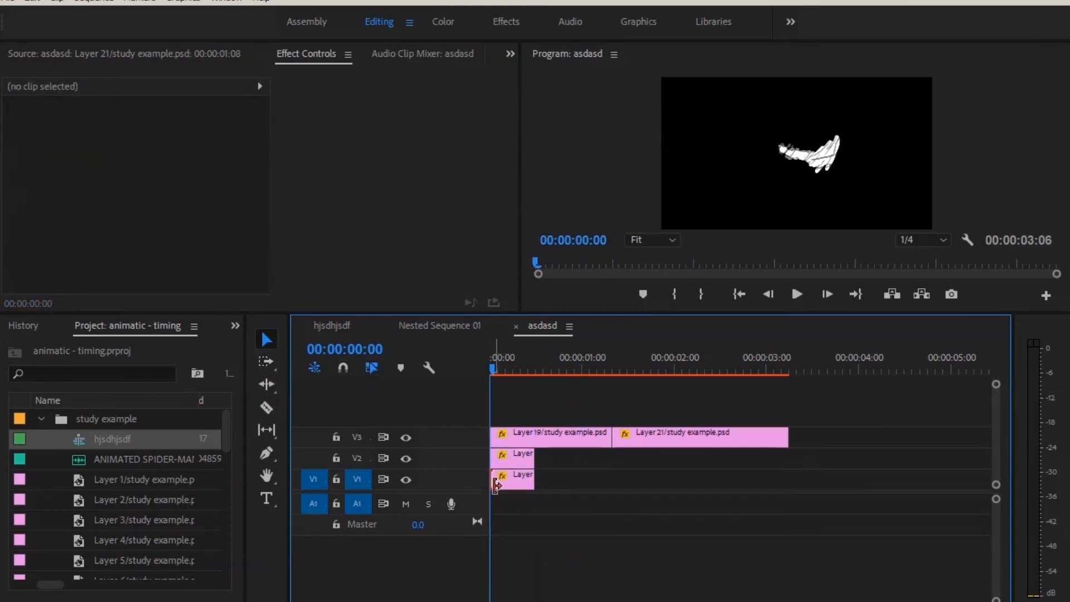
left_click_drag(495, 485, 511, 483)
mouse_move(502, 362)
left_mouse_down()
mouse_move(539, 362)
mouse_move(498, 362)
left_mouse_up()
key("=")
left_click(663, 363)
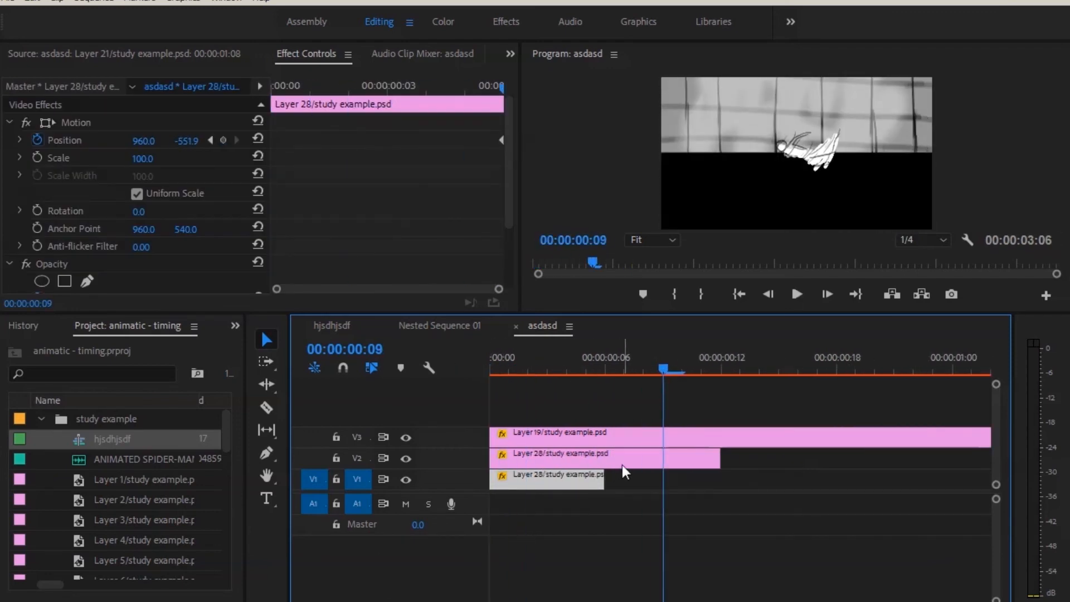
Duplicate both Layer 28 clips, placing the full-length copy after the short V1 clip and the short copy at frame 12 on V2
left_click(619, 459)
left_click(586, 478, "ctrl")
left_click(721, 366)
key("ctrl+v")
left_click_drag(721, 366, 606, 392)
left_click_drag(776, 473, 753, 459)
left_click(855, 368)
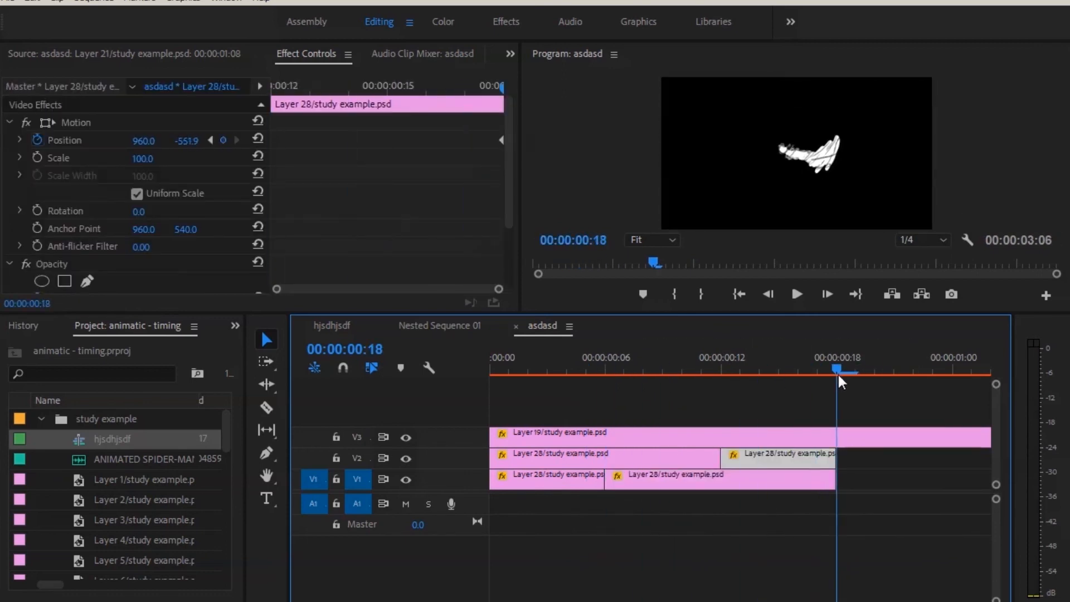
Duplicate the Layer 28 clip pattern once more on V1 and V2, and play the scrolling background
left_click_drag(837, 372, 720, 387)
left_click_drag(872, 461, 583, 475)
key("space")
key("minus")
key("minus")
key("minus")
key("minus")
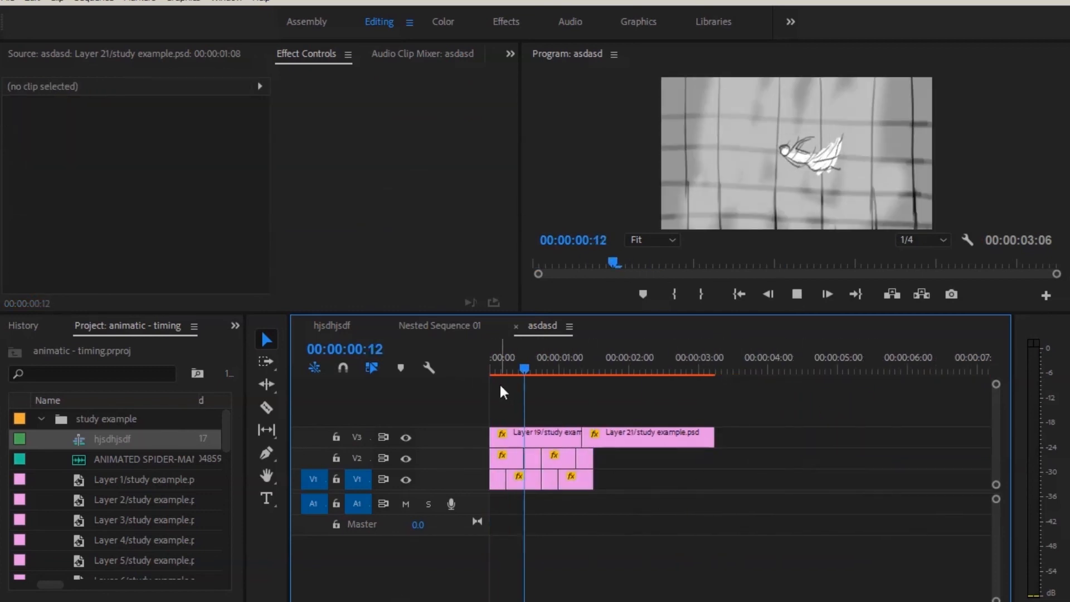
Rearrange the Layer 28 clips into two identical 12-frame blocks, deleting the surplus pieces, and play the scroll
left_click_drag(489, 370, 524, 369)
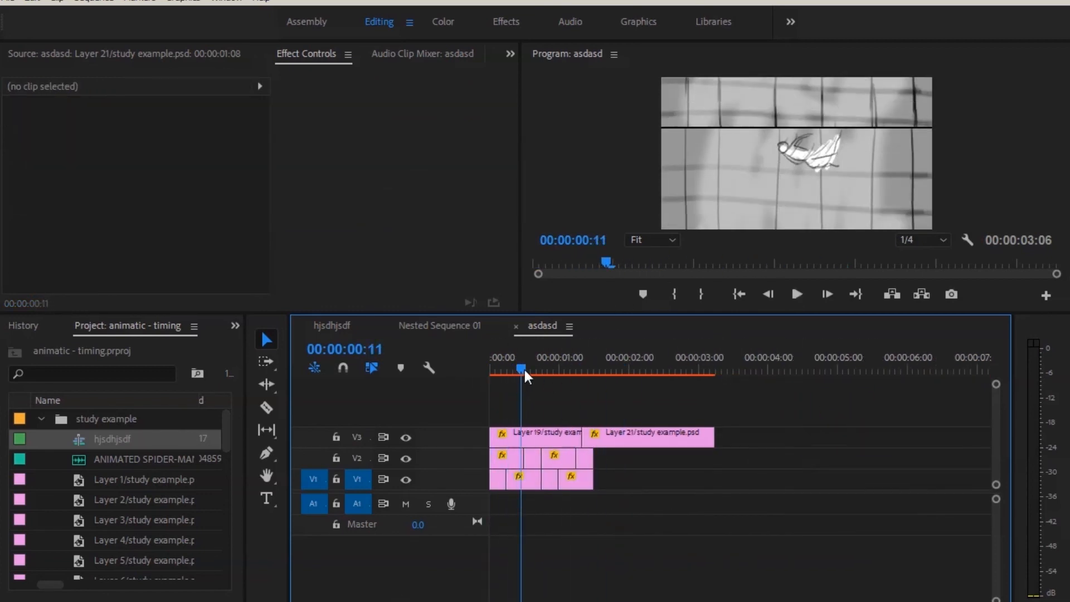
left_click(526, 488)
key("Delete")
left_click_drag(544, 463, 534, 390)
key("space")
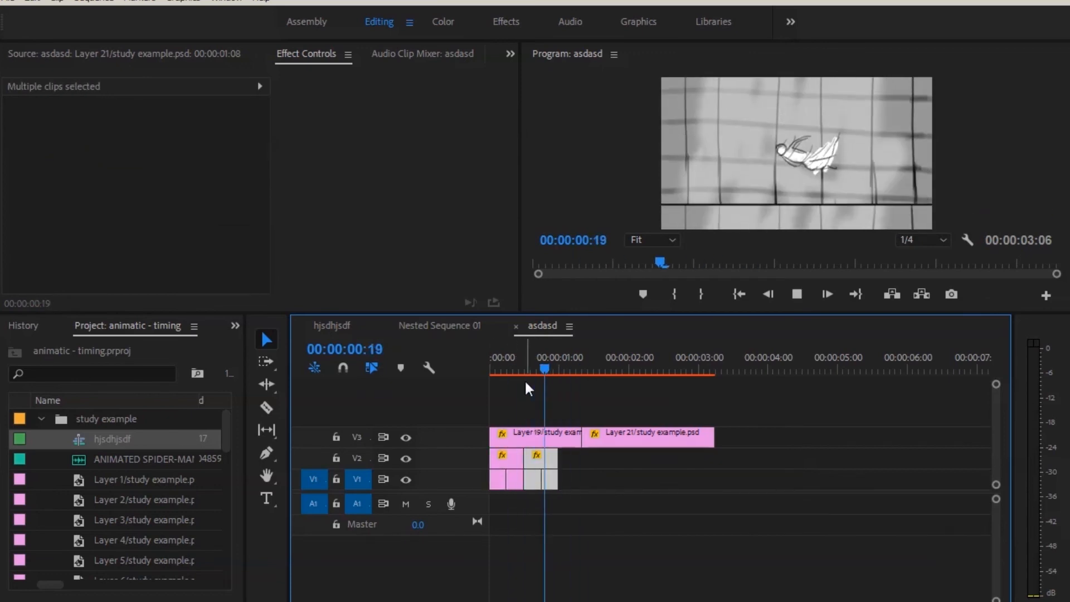
Copy the second 12-frame Layer 28 block, paste it five times to run past Layer 21's end, and play from the start
key("ctrl+c")
key("ctrl+v")
key("ctrl+v")
key("ctrl+v")
key("ctrl+v")
key("ctrl+v")
key("Home")
key("space")
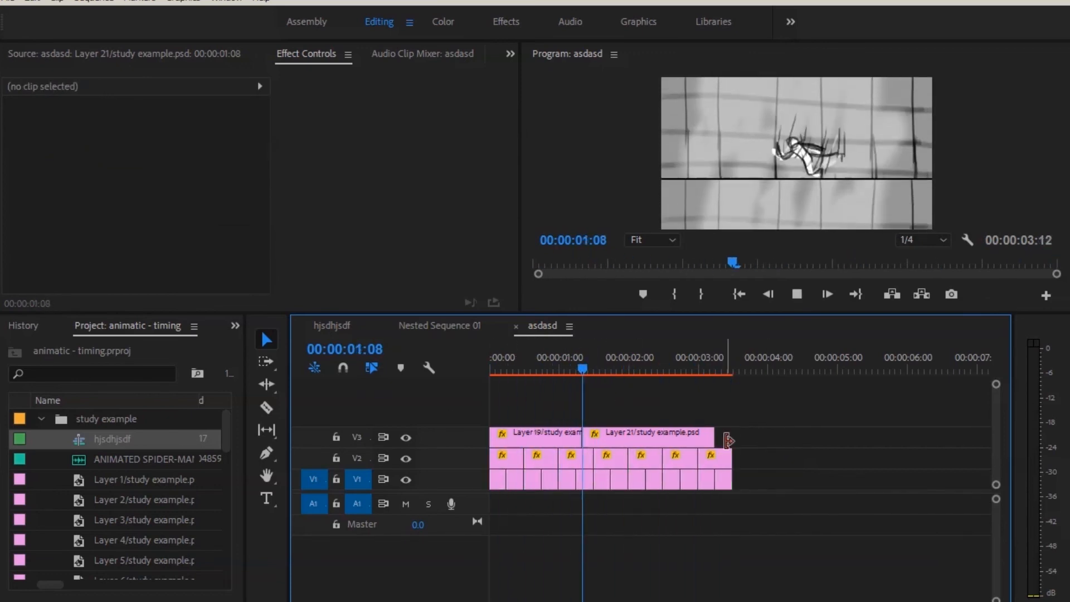
Stop the asdasd playback, return to the main hjsdhjsdf sequence and play it
key("space")
left_click(78, 53)
left_click(332, 325)
key("space")
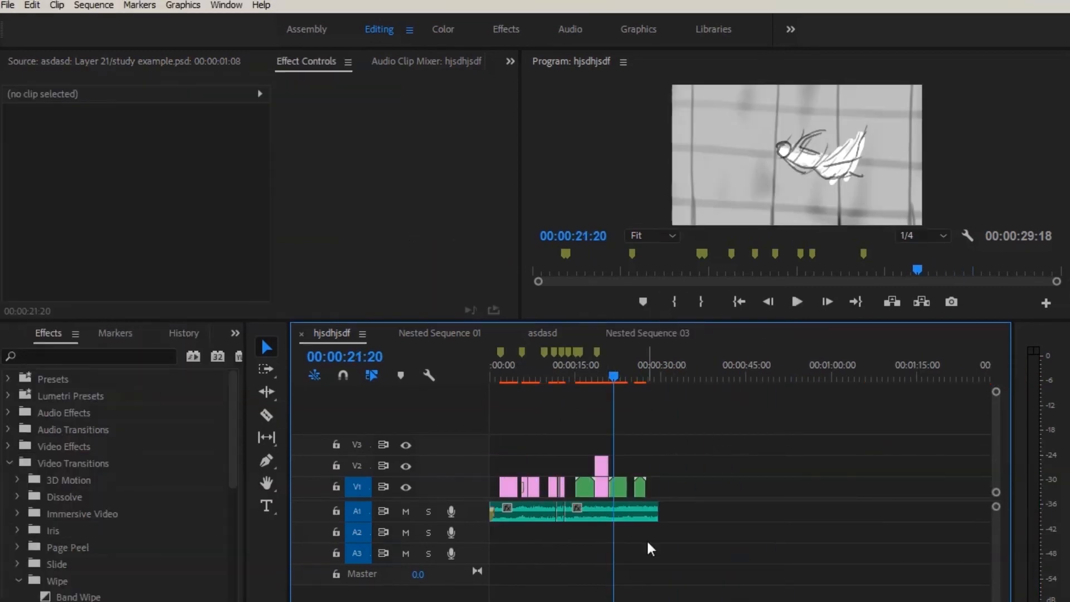
Open the media export settings for the hjsdhjsdf sequence and scrub the output preview to 00:00:29:12
left_click(9, 7)
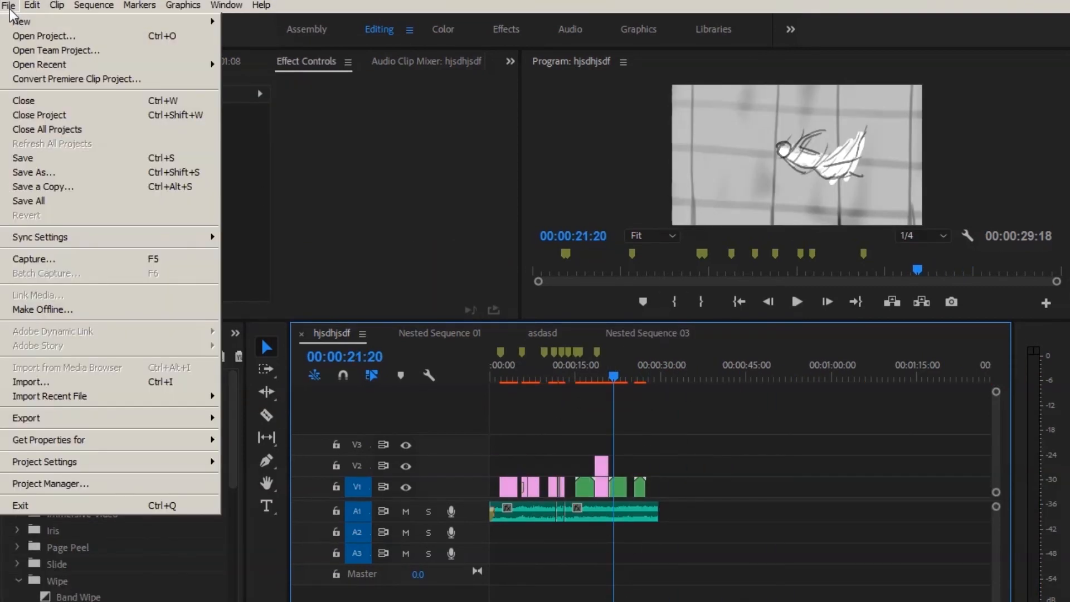
mouse_move(45, 420)
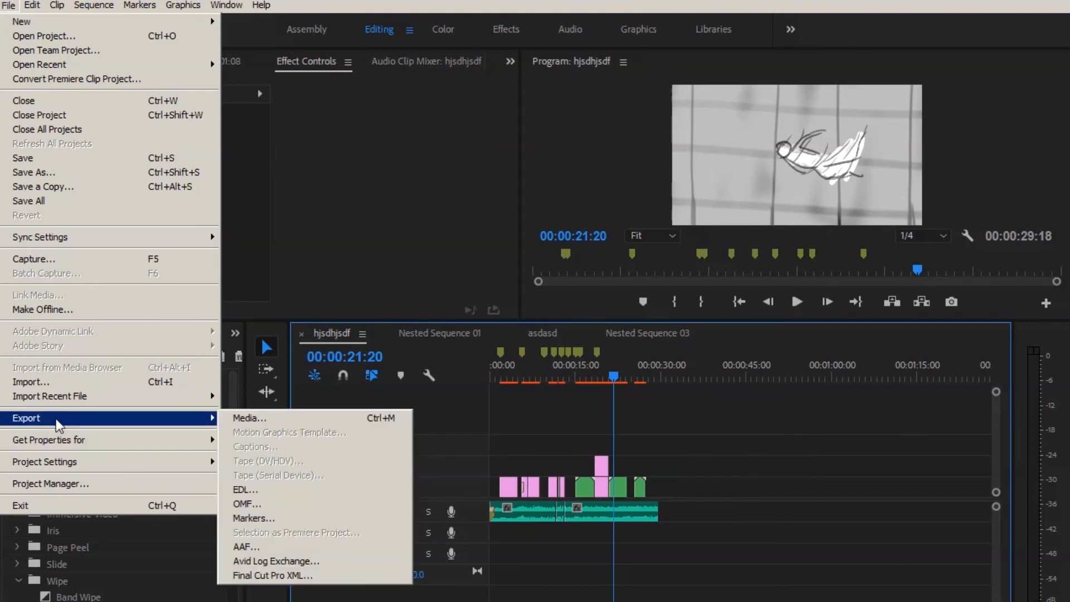
left_click(261, 422)
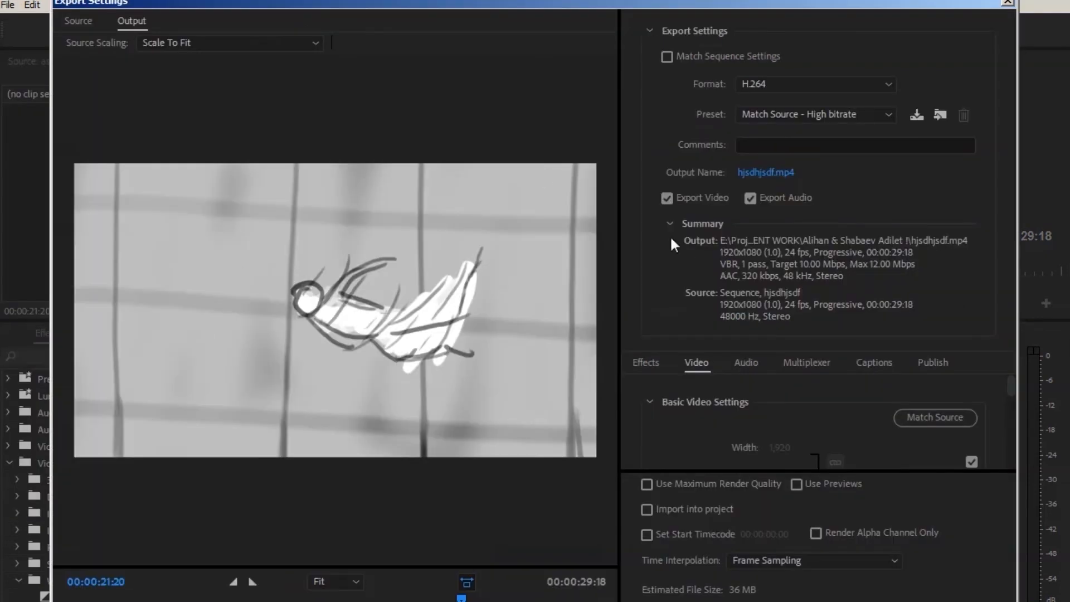
left_click_drag(117, 585, 595, 590)
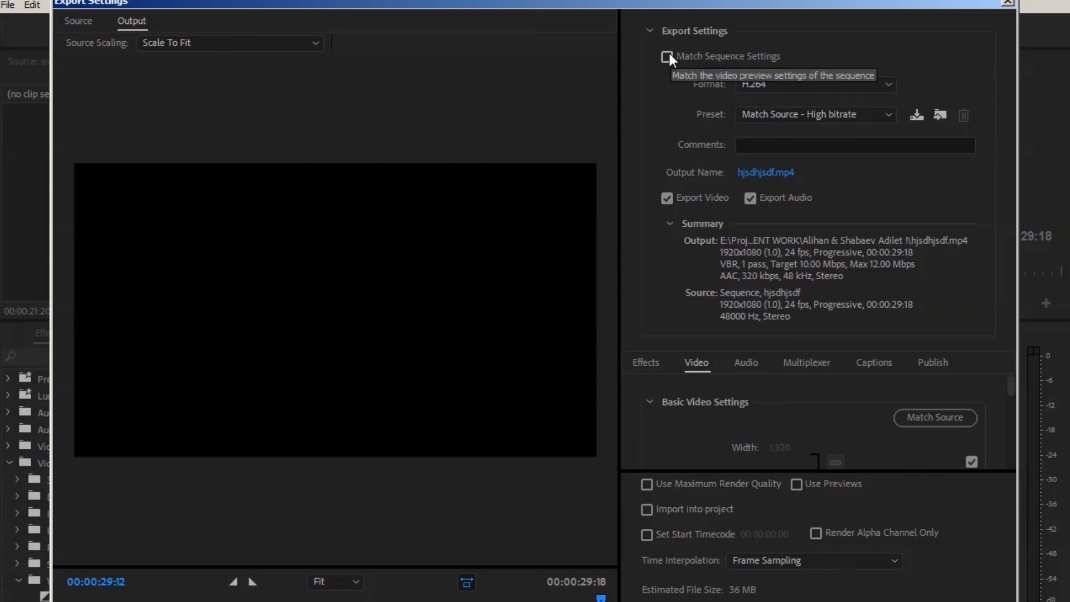
Name the export file "film study final", save it beside the existing film study 1 video, and start the export
left_click(756, 174)
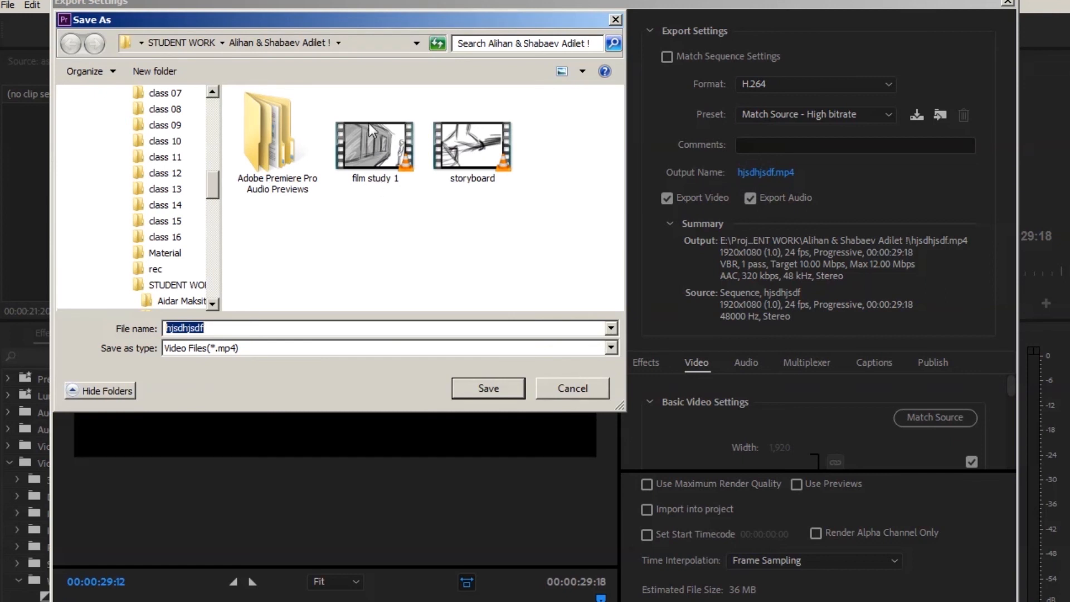
left_click(382, 160)
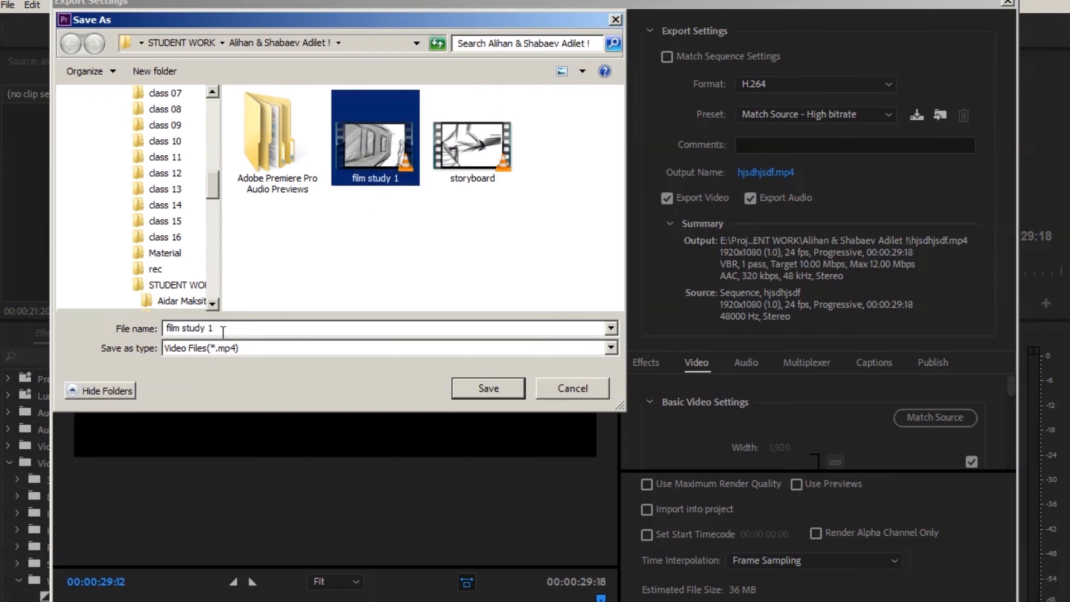
type("fin")
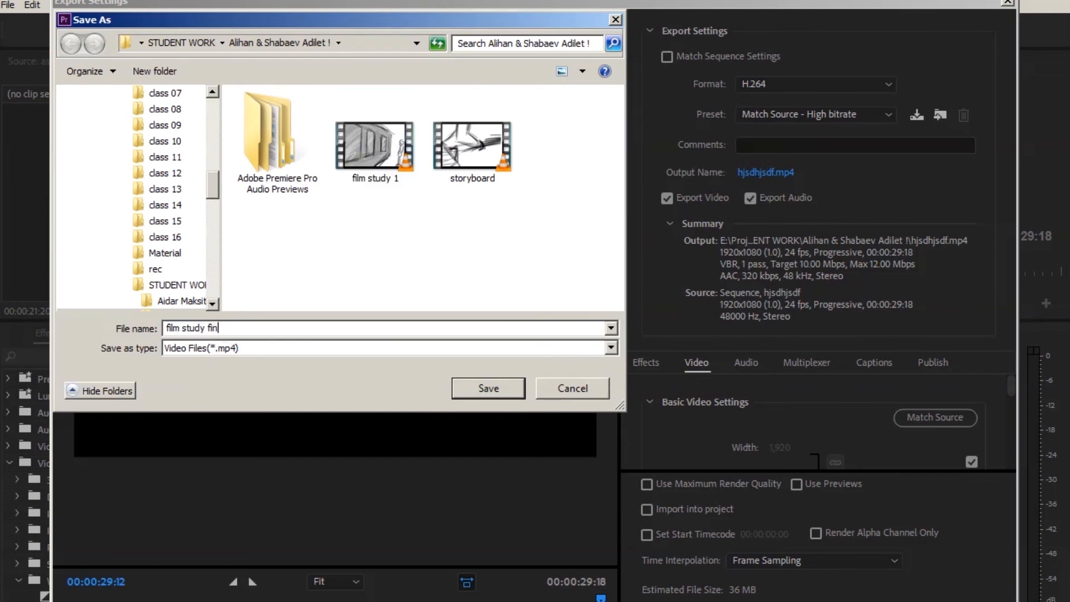
type("al")
key("Return")
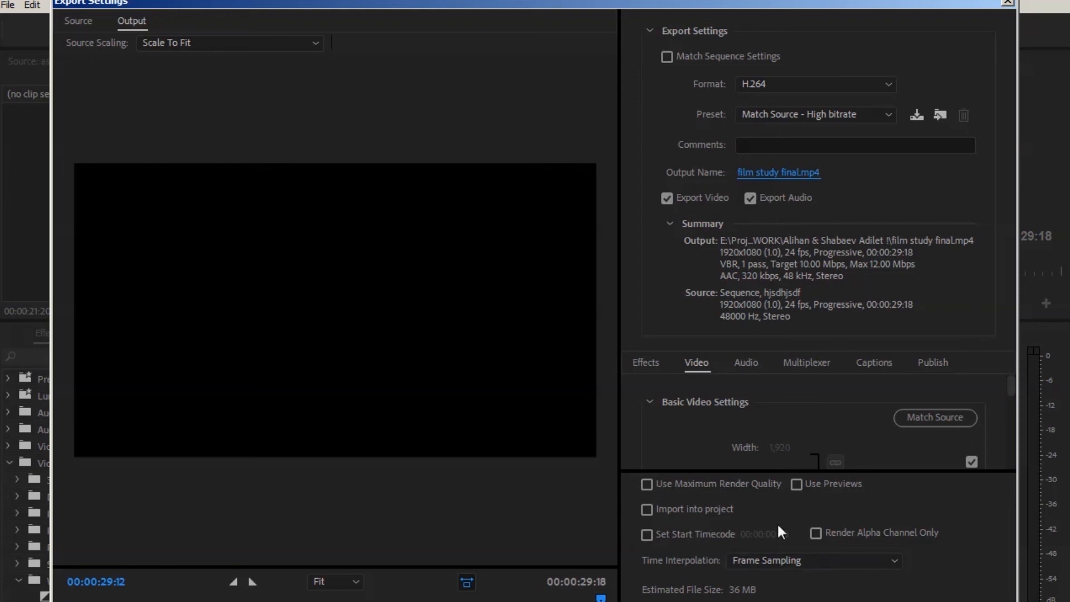
key("Return")
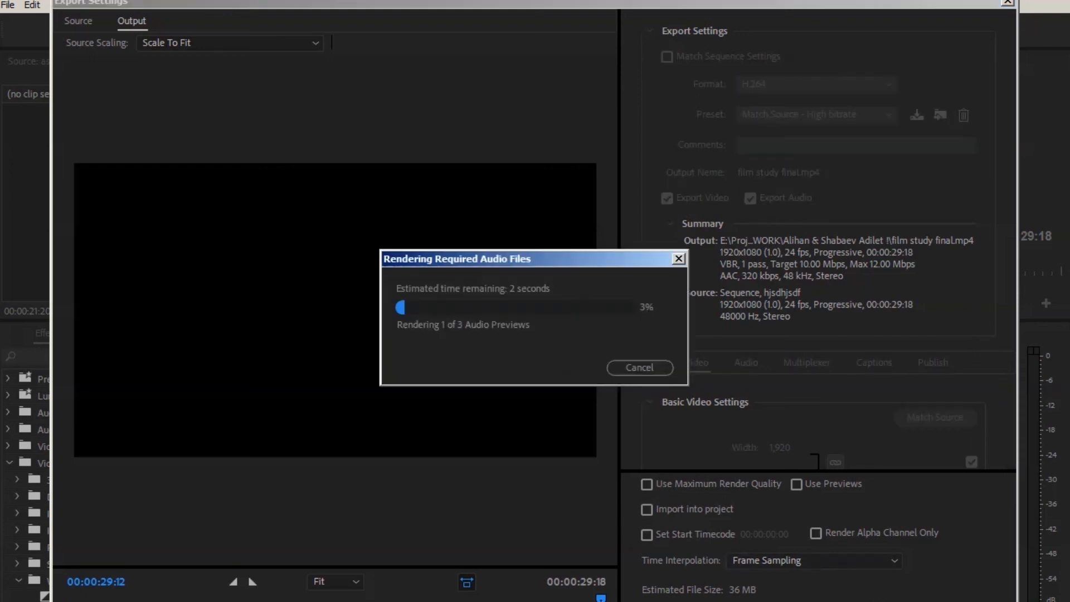